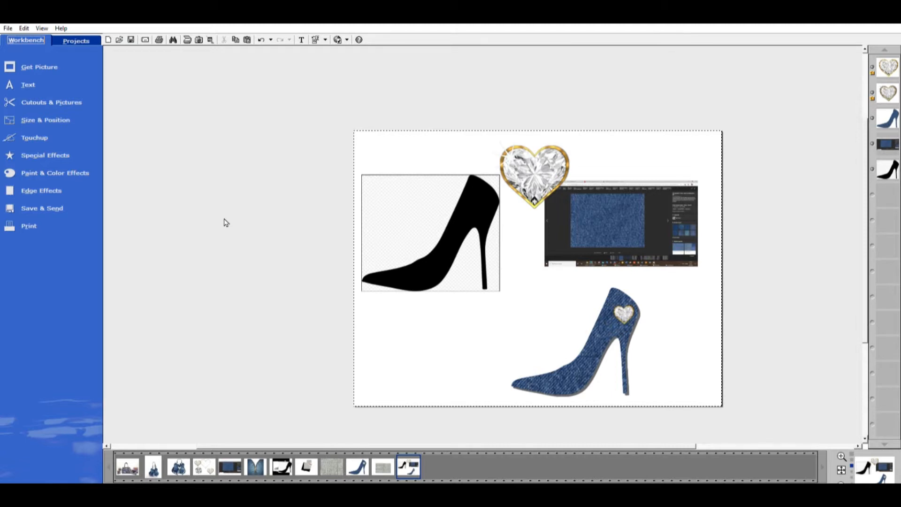
{"action": "key", "text": "alt+Tab"}
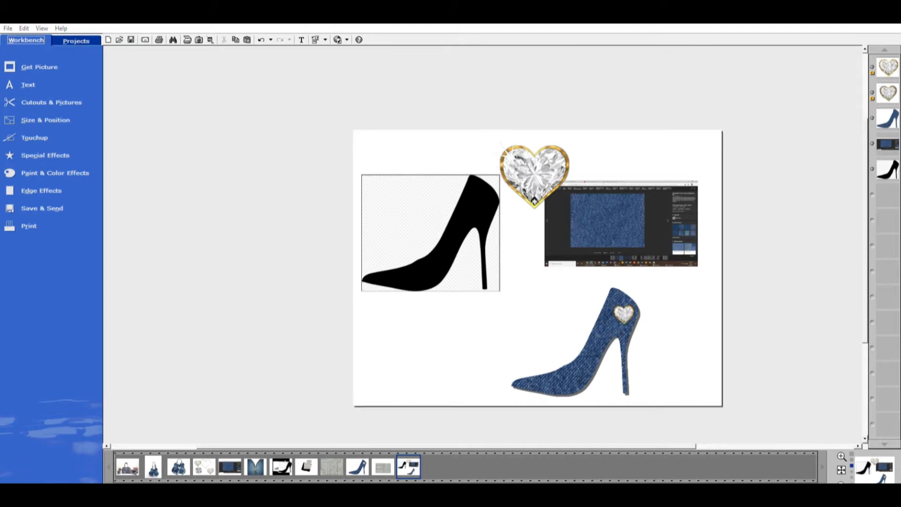
{"action": "left_click", "coordinate": [227, 223]}
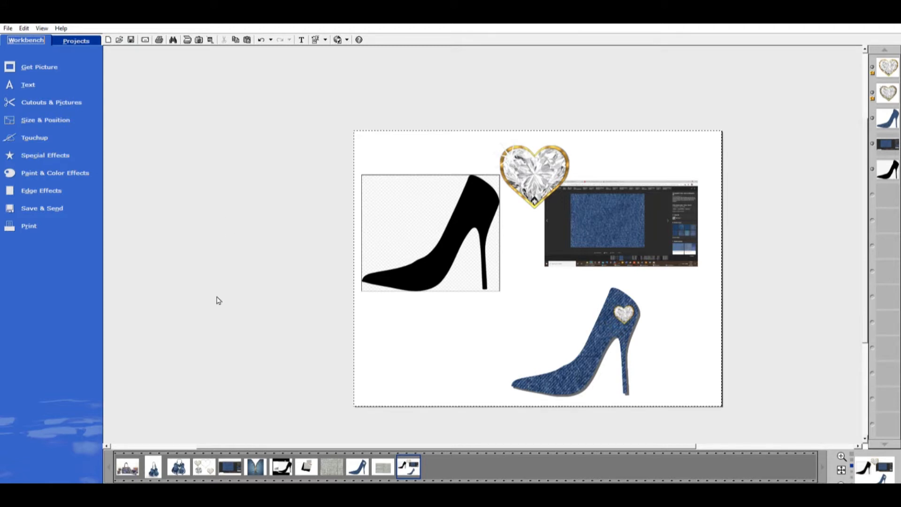
{"action": "left_click_drag", "start_coordinate": [303, 438], "coordinate": [352, 439]}
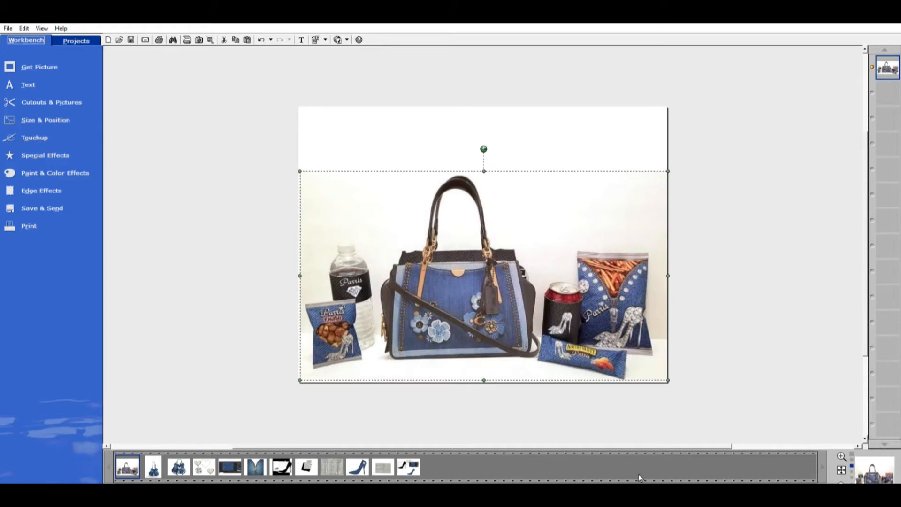
{"action": "left_click_drag", "start_coordinate": [479, 443], "coordinate": [502, 438]}
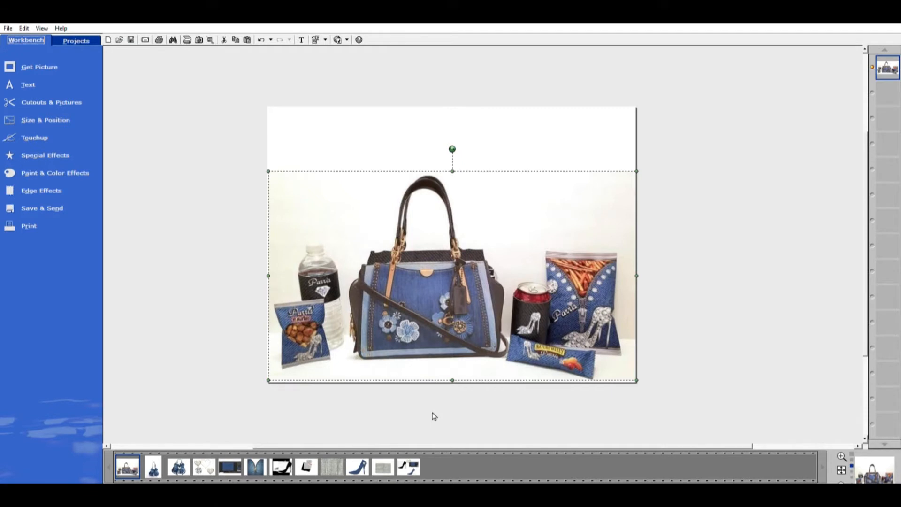
Step: Open the high-heel composition and place the rhinestone texture picture below the black shoe silhouette
{"action": "left_click", "coordinate": [417, 465]}
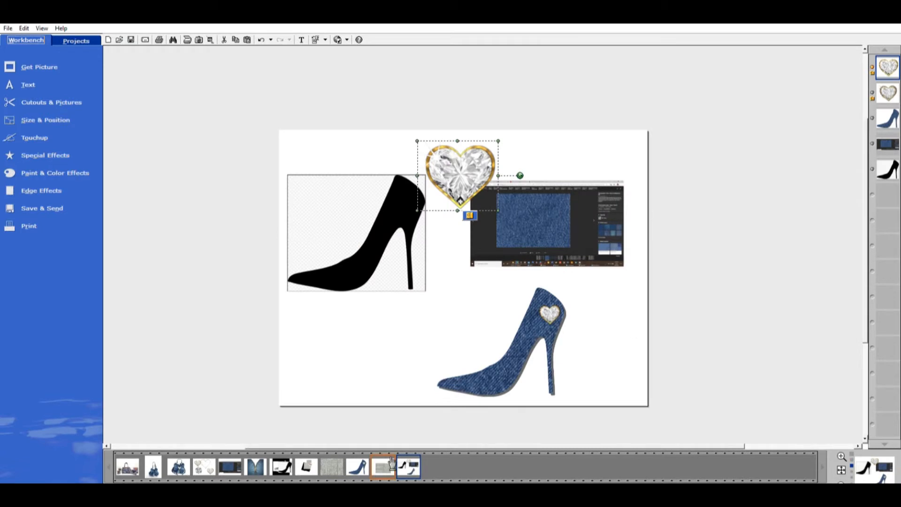
{"action": "left_click_drag", "start_coordinate": [383, 466], "coordinate": [364, 351]}
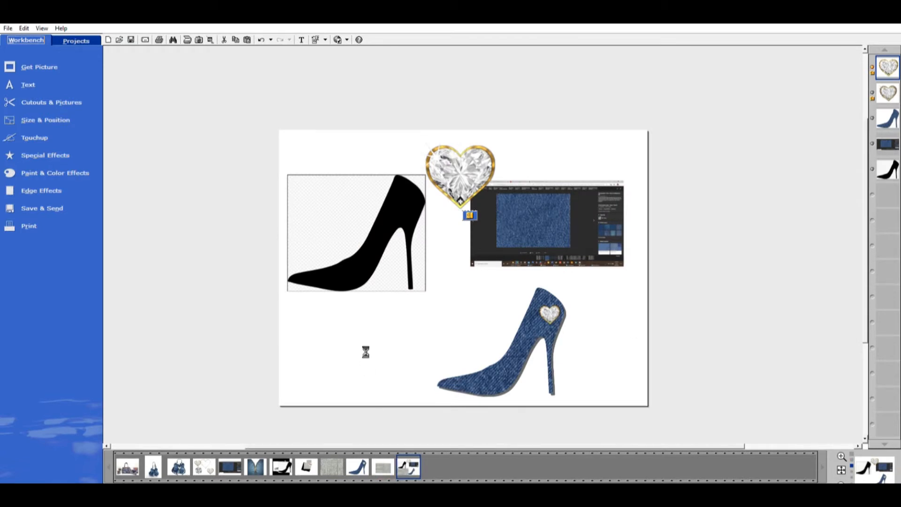
{"action": "left_click_drag", "start_coordinate": [448, 418], "coordinate": [412, 379]}
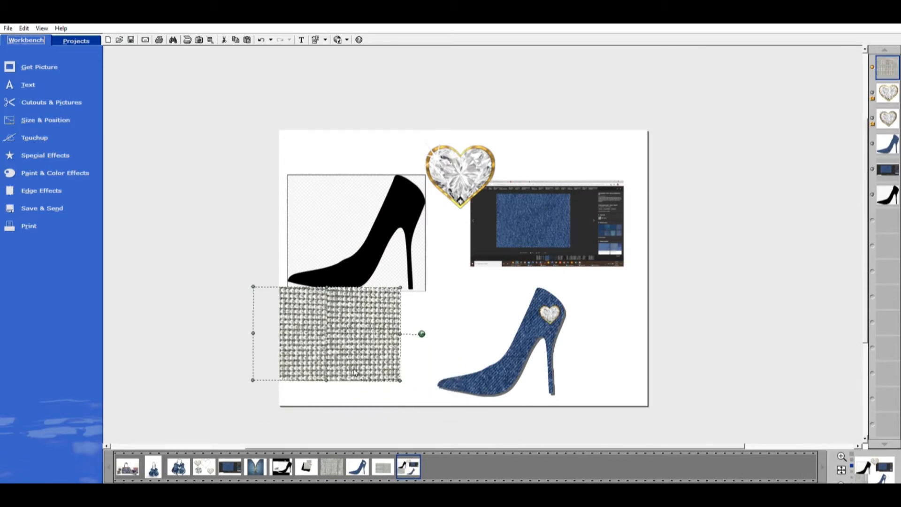
{"action": "left_click_drag", "start_coordinate": [333, 356], "coordinate": [363, 365]}
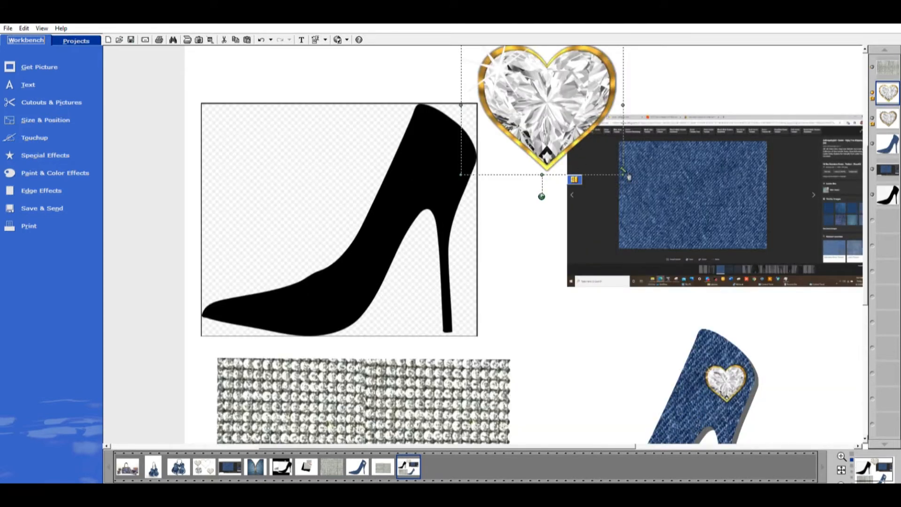
Step: Shrink the large gold-rimmed diamond heart and place it beside the upper part of the black shoe
{"action": "left_click_drag", "start_coordinate": [624, 174], "coordinate": [565, 134]}
{"action": "left_click_drag", "start_coordinate": [540, 97], "coordinate": [540, 151]}
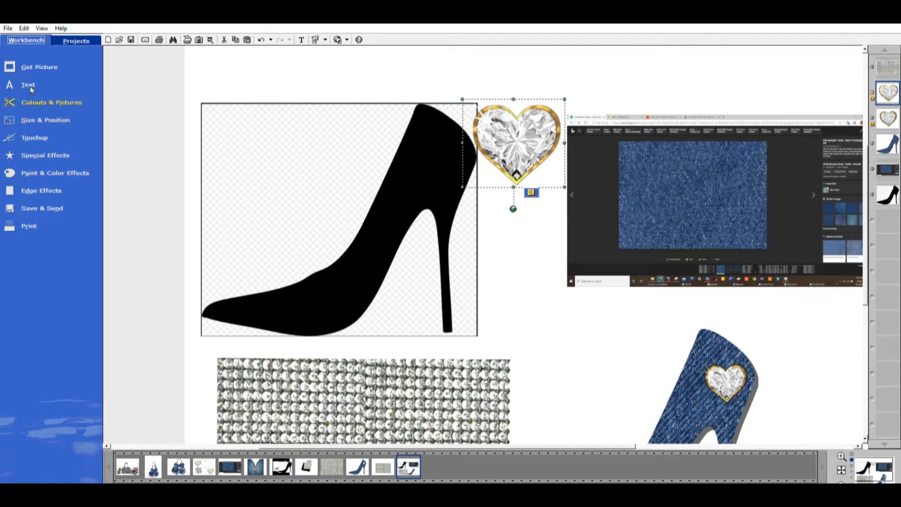
{"action": "left_click", "coordinate": [27, 100]}
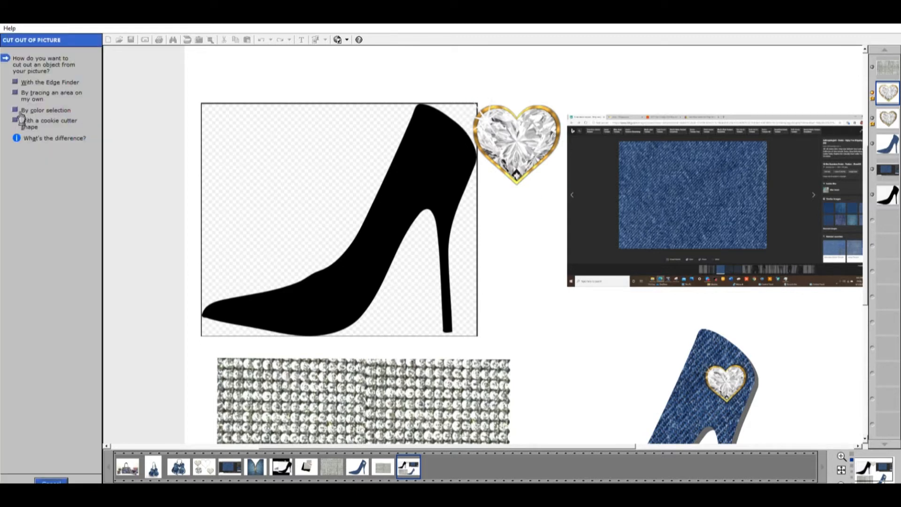
{"action": "left_click", "coordinate": [19, 121]}
{"action": "left_click", "coordinate": [31, 123]}
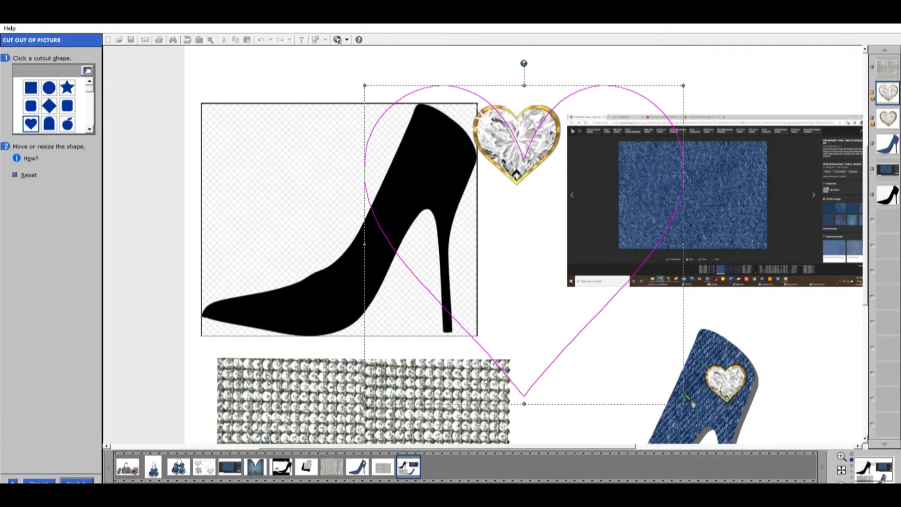
{"action": "left_click_drag", "start_coordinate": [683, 404], "coordinate": [565, 302]}
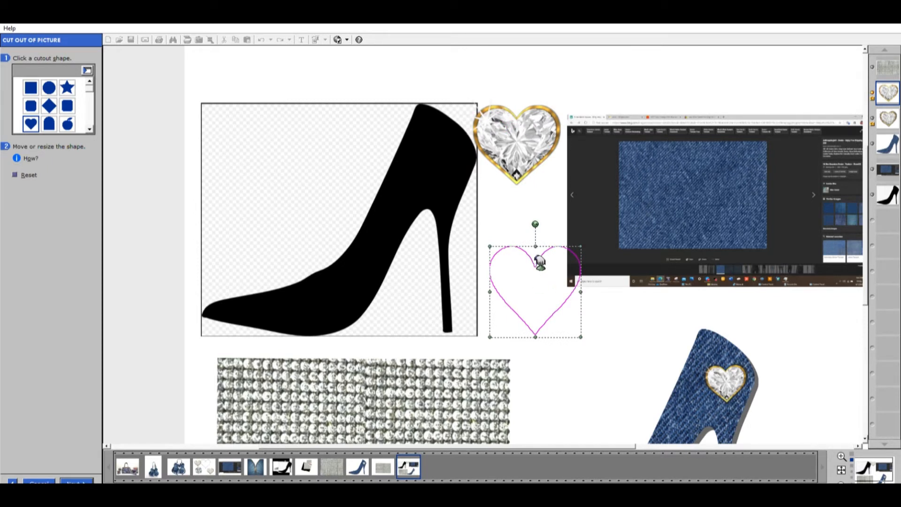
{"action": "left_click", "coordinate": [45, 480]}
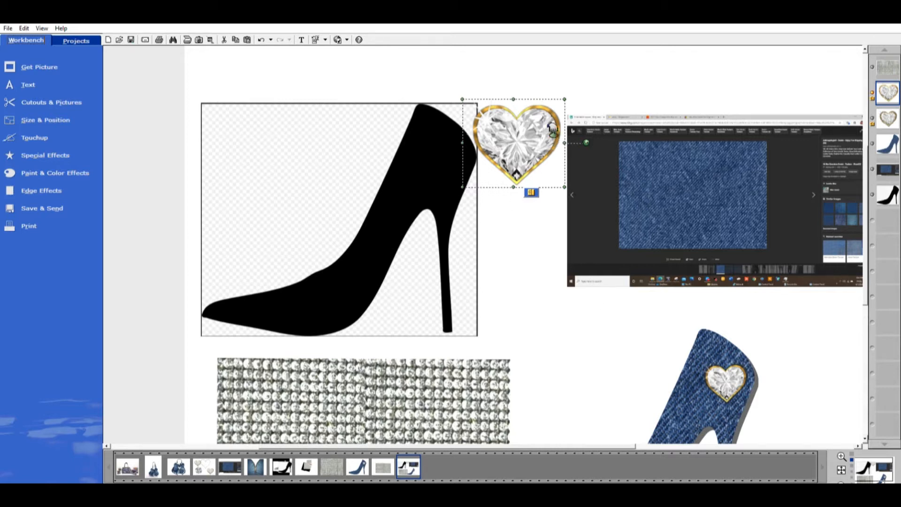
Step: Move the diamond heart clear of the black shoe and add a dark blue square shape over the shoe
{"action": "left_click_drag", "start_coordinate": [518, 146], "coordinate": [533, 171]}
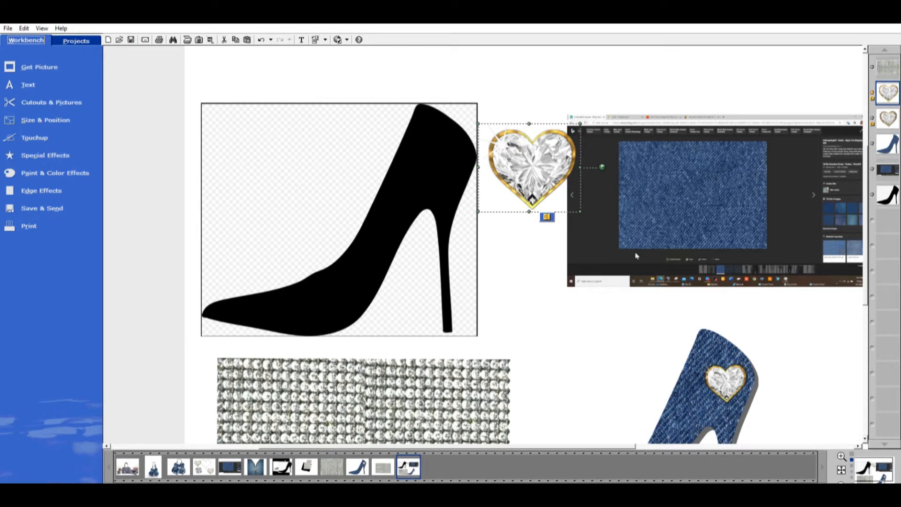
{"action": "left_click", "coordinate": [41, 169]}
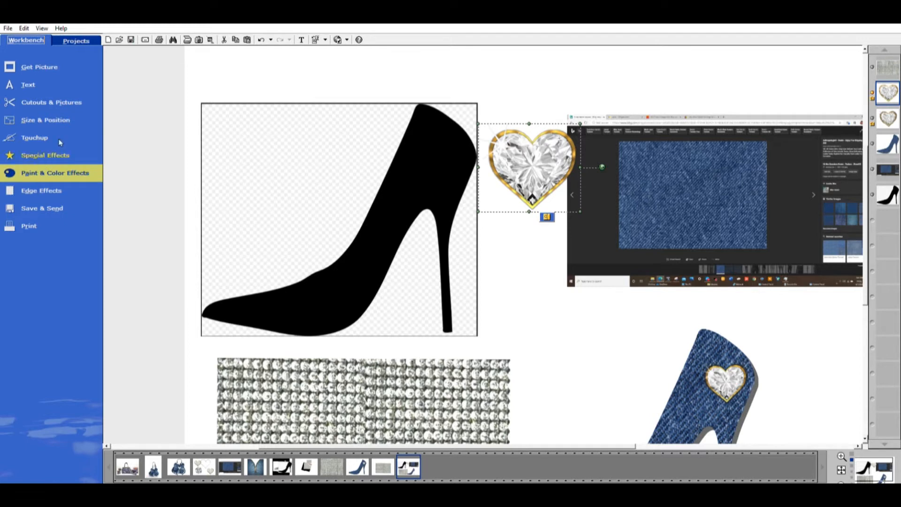
{"action": "left_click", "coordinate": [253, 124]}
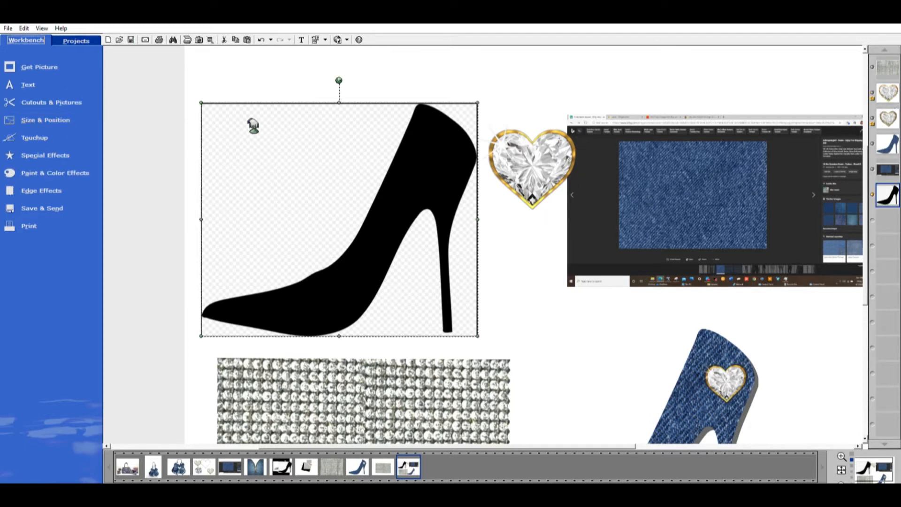
{"action": "left_click", "coordinate": [52, 103]}
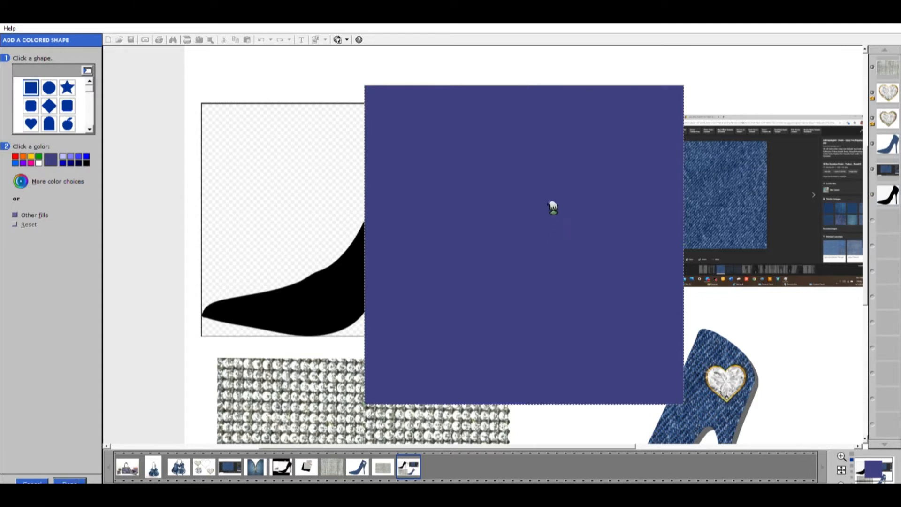
{"action": "left_click_drag", "start_coordinate": [551, 206], "coordinate": [420, 193]}
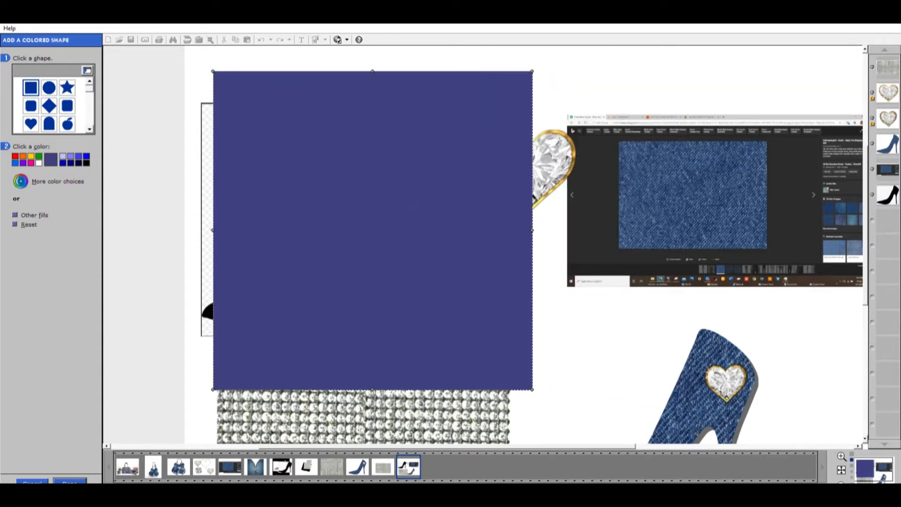
{"action": "left_click", "coordinate": [70, 480]}
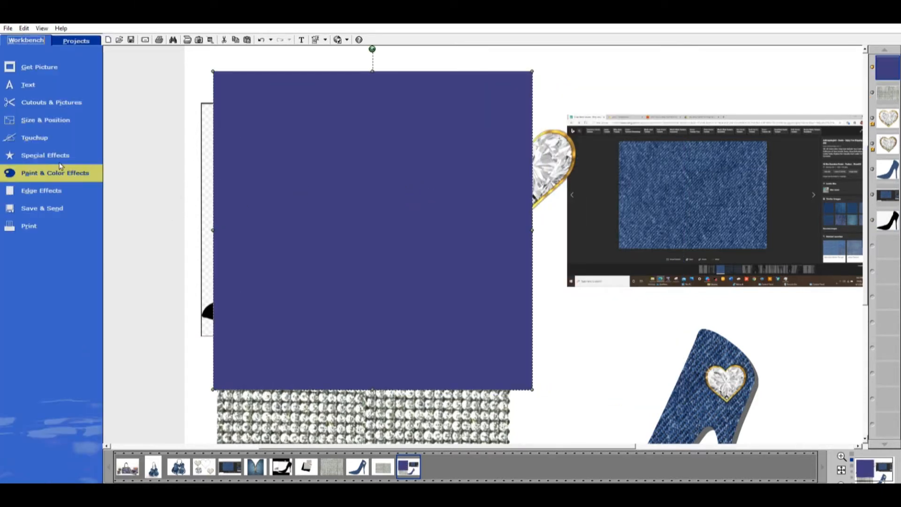
Step: Fill the square with the striped gold gradient in the style whose rays radiate from the centre
{"action": "left_click", "coordinate": [226, 249]}
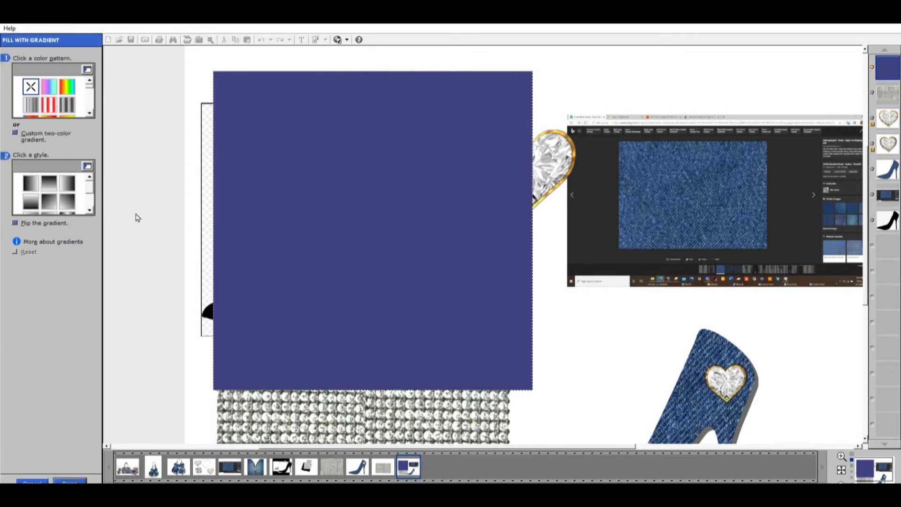
{"action": "left_click", "coordinate": [90, 111]}
{"action": "left_click", "coordinate": [91, 111]}
{"action": "left_click", "coordinate": [90, 111]}
{"action": "left_click", "coordinate": [90, 111]}
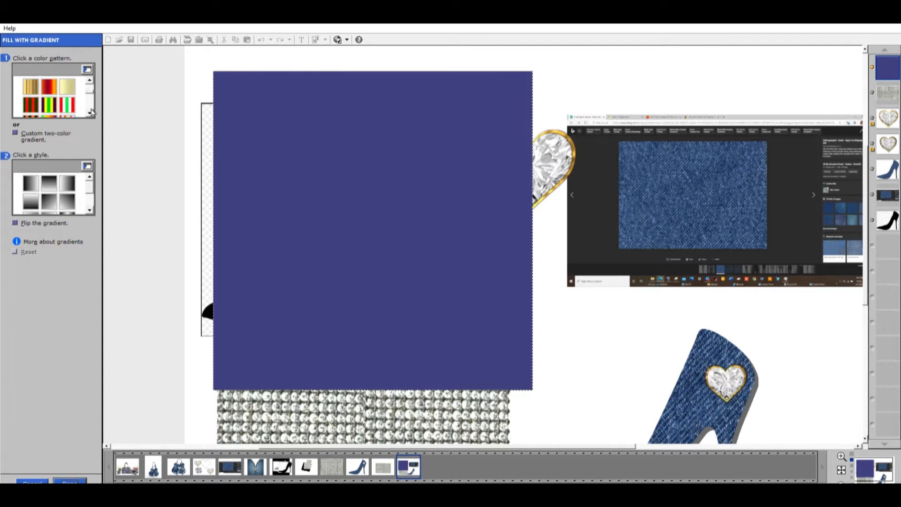
{"action": "left_click", "coordinate": [35, 90]}
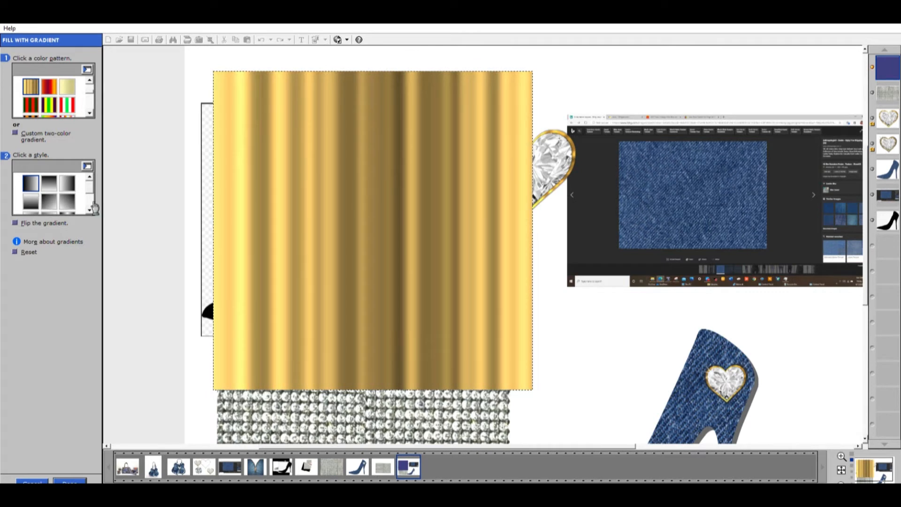
{"action": "scroll", "coordinate": [94, 207], "scroll_direction": "down", "scroll_amount": 3}
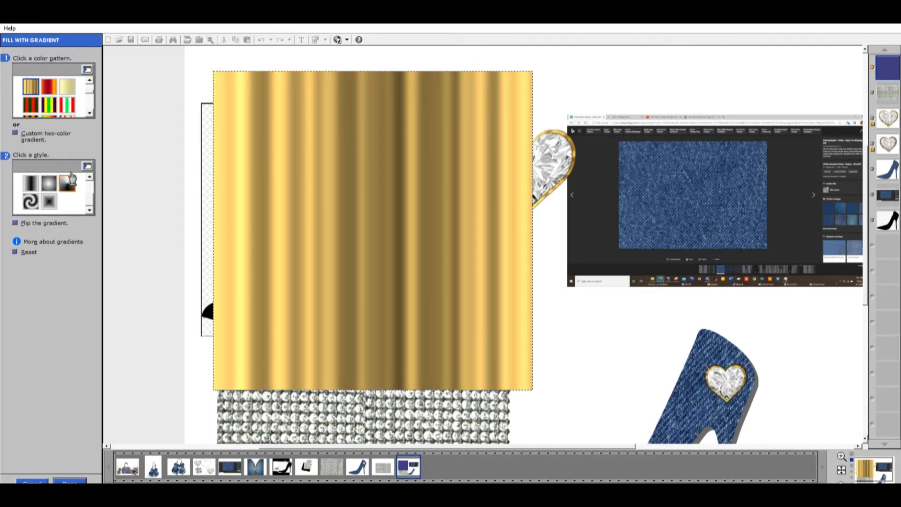
{"action": "left_click", "coordinate": [70, 181]}
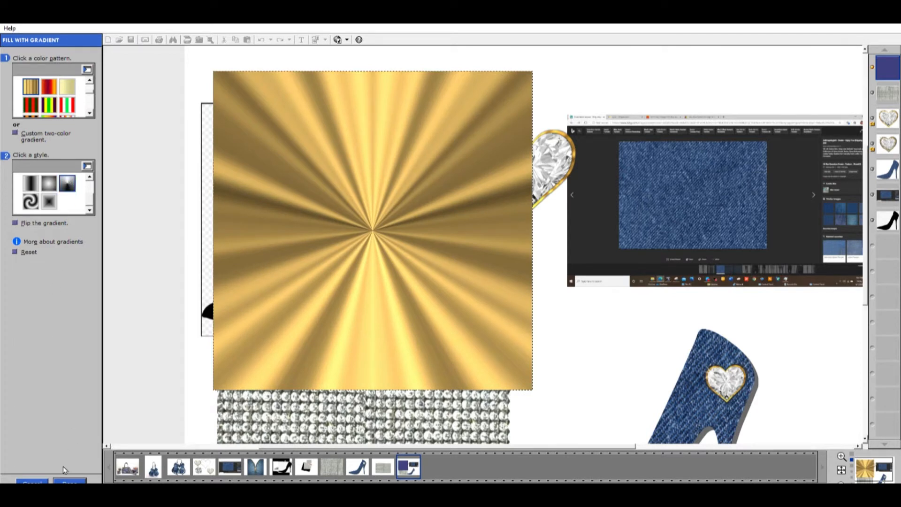
{"action": "left_click", "coordinate": [66, 479]}
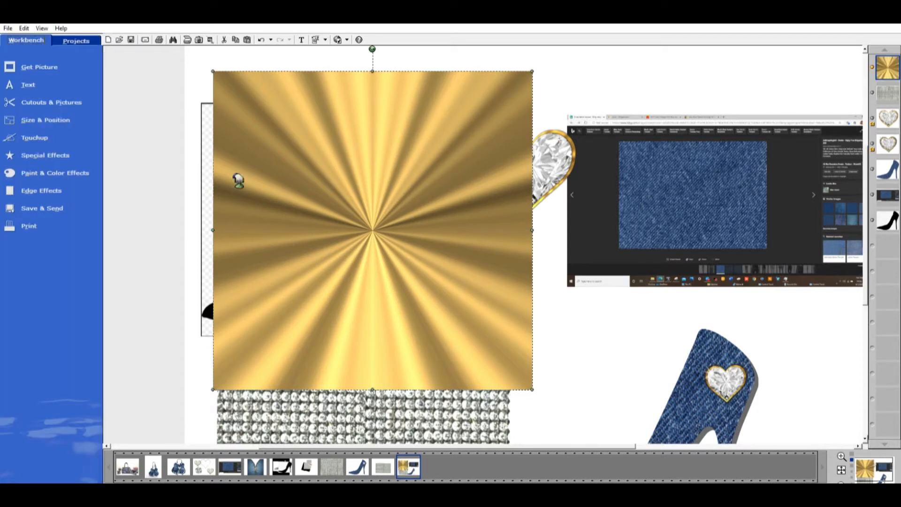
Step: Move the gold-rimmed diamond heart onto the denim picture and cut out its stone with a heart-shaped cookie cutter
{"action": "left_click", "coordinate": [568, 159]}
{"action": "left_click_drag", "start_coordinate": [569, 159], "coordinate": [714, 181]}
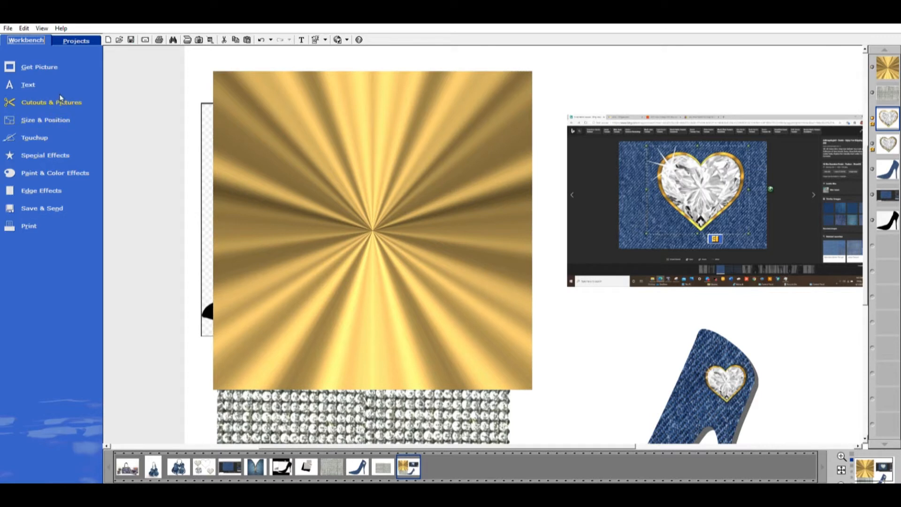
{"action": "left_click", "coordinate": [144, 126]}
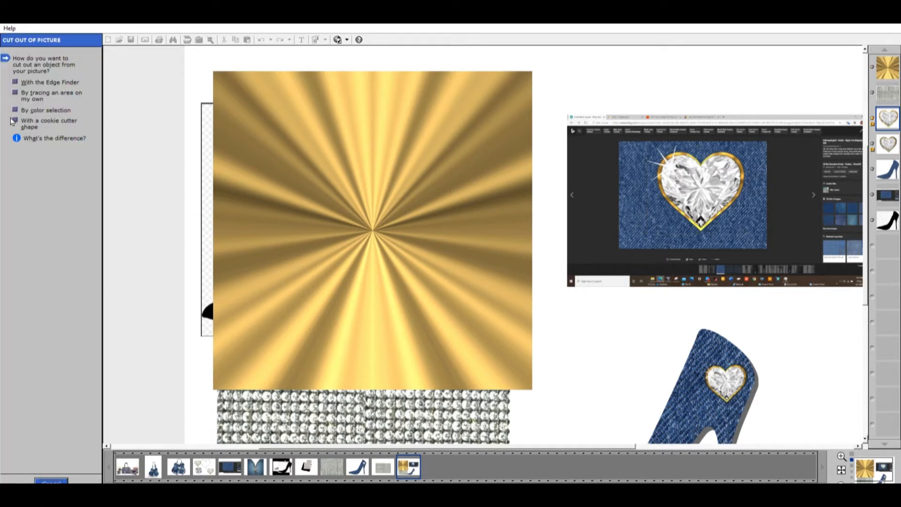
{"action": "left_click", "coordinate": [51, 481]}
{"action": "left_click", "coordinate": [21, 121]}
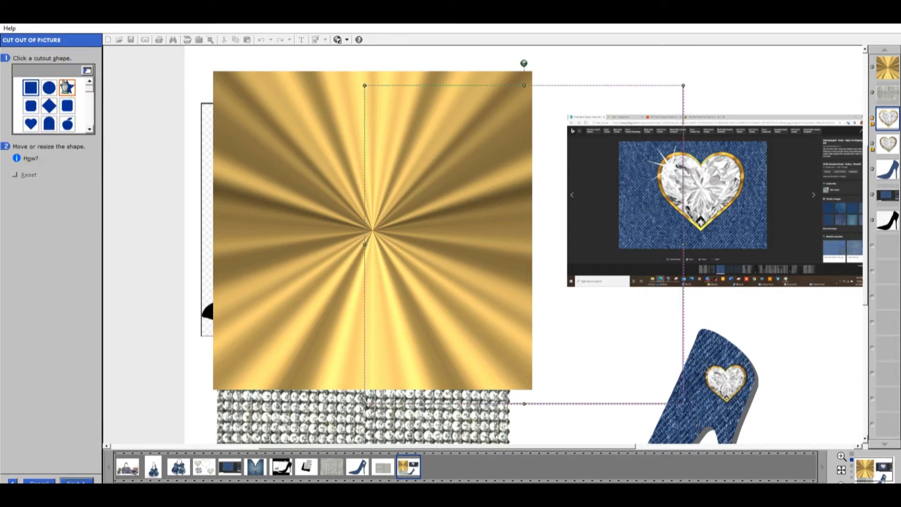
{"action": "left_click", "coordinate": [36, 118]}
{"action": "left_click_drag", "start_coordinate": [369, 404], "coordinate": [610, 135]}
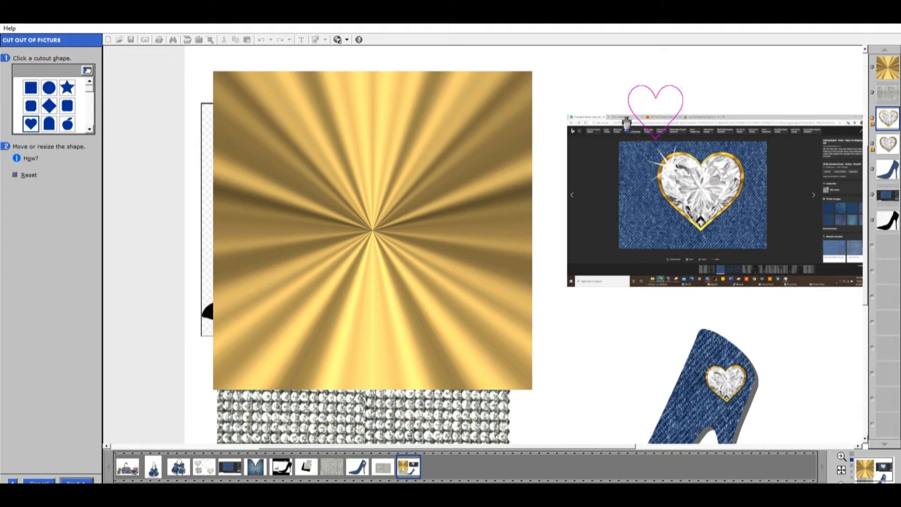
{"action": "left_click_drag", "start_coordinate": [672, 120], "coordinate": [717, 196]}
{"action": "left_click", "coordinate": [88, 480]}
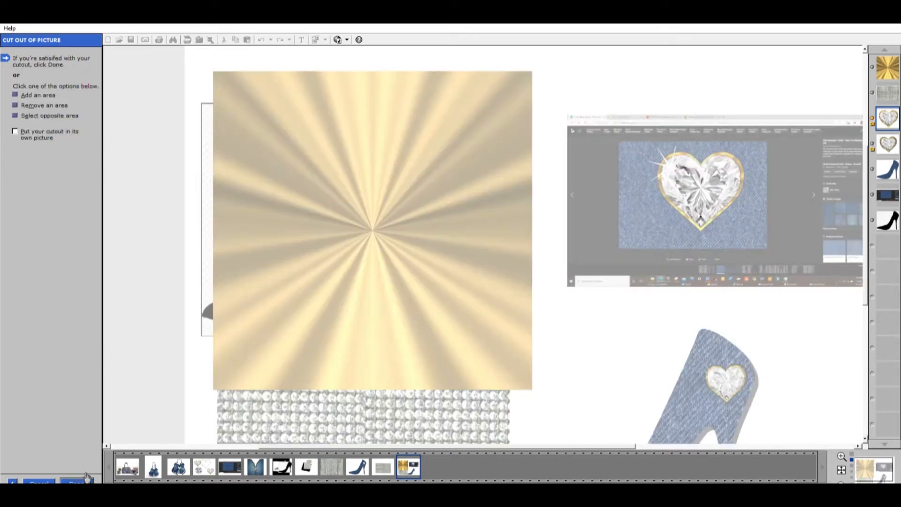
{"action": "left_click", "coordinate": [75, 480]}
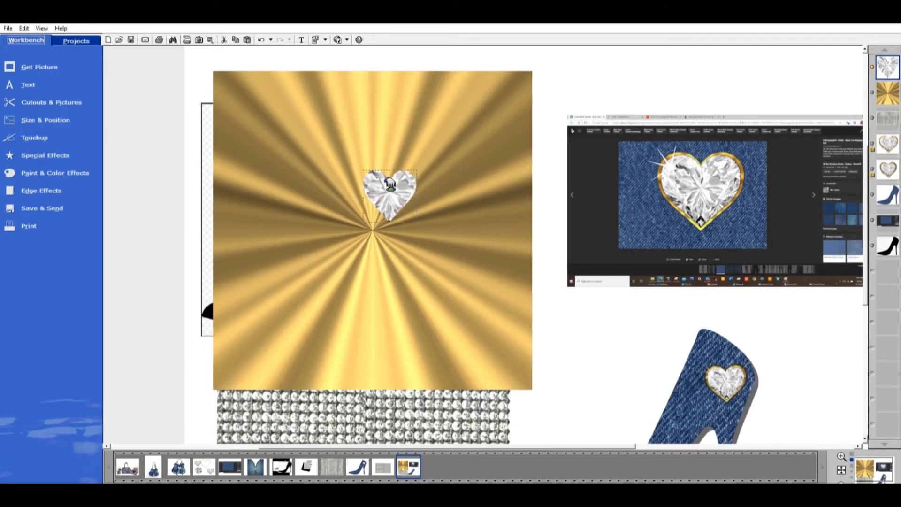
Step: Enlarge the rimless diamond heart cutout to about half the gold square's width and centre it horizontally on the square
{"action": "left_click_drag", "start_coordinate": [387, 184], "coordinate": [351, 169]}
{"action": "left_click_drag", "start_coordinate": [374, 206], "coordinate": [494, 330]}
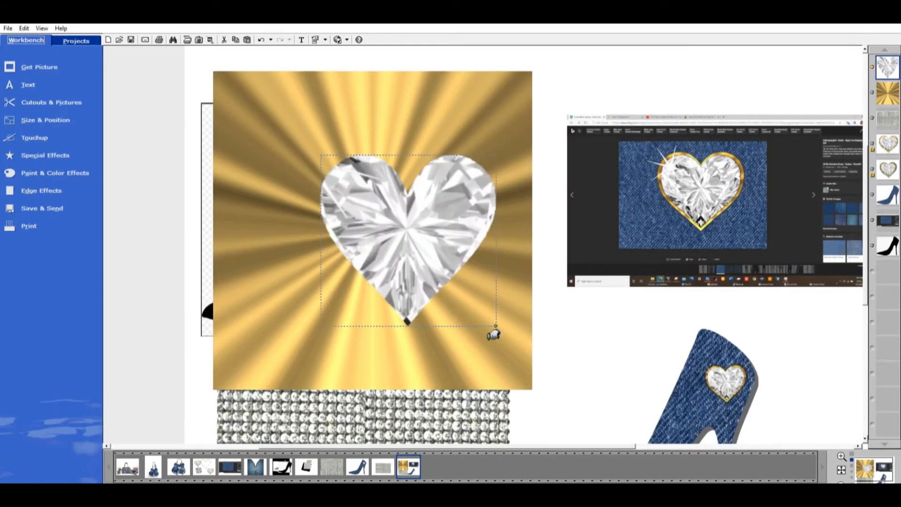
{"action": "left_click_drag", "start_coordinate": [371, 235], "coordinate": [325, 216]}
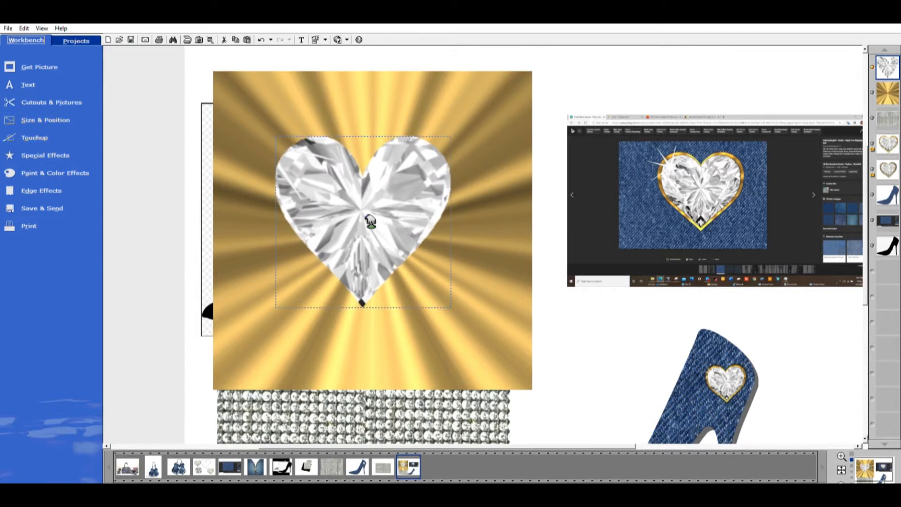
{"action": "left_click_drag", "start_coordinate": [390, 218], "coordinate": [402, 221]}
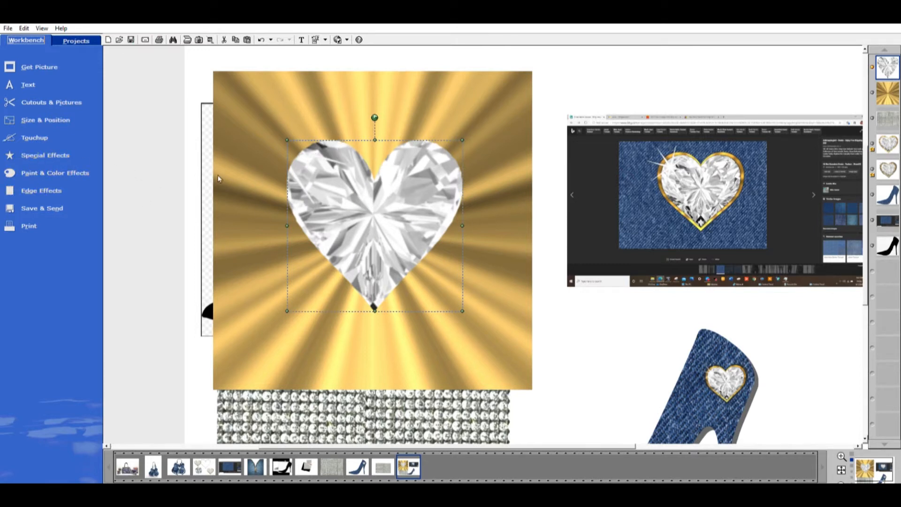
Step: Apply a soft shadow to the rimless diamond heart and spread it slightly beyond the stone's edges
{"action": "left_click", "coordinate": [51, 149]}
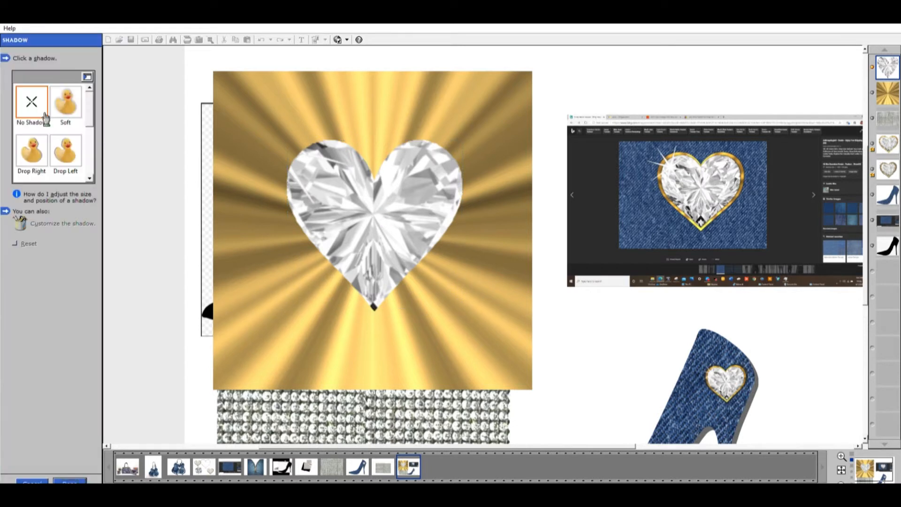
{"action": "left_click", "coordinate": [71, 95]}
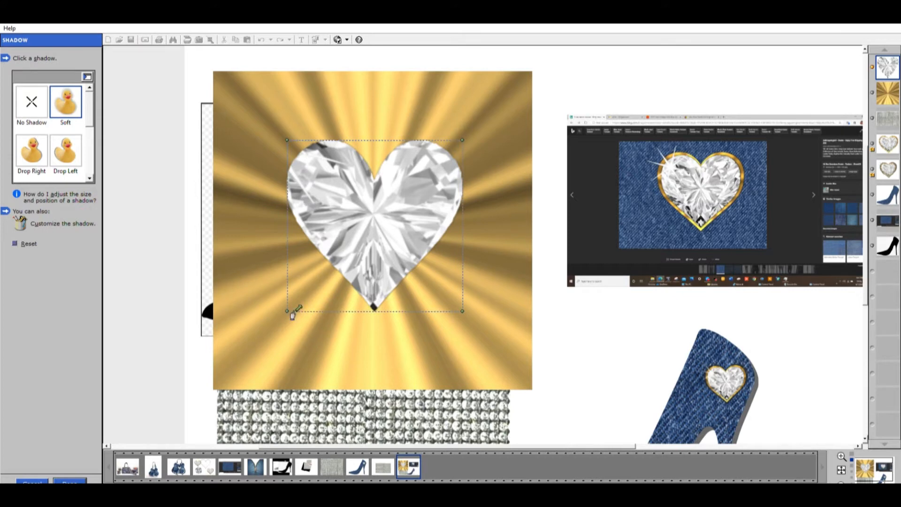
{"action": "left_click_drag", "start_coordinate": [292, 313], "coordinate": [293, 315]}
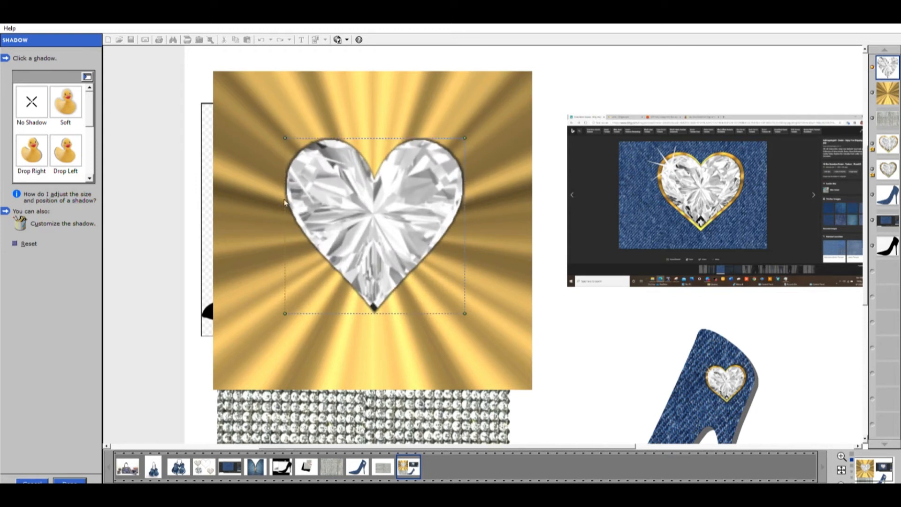
{"action": "left_click", "coordinate": [68, 479]}
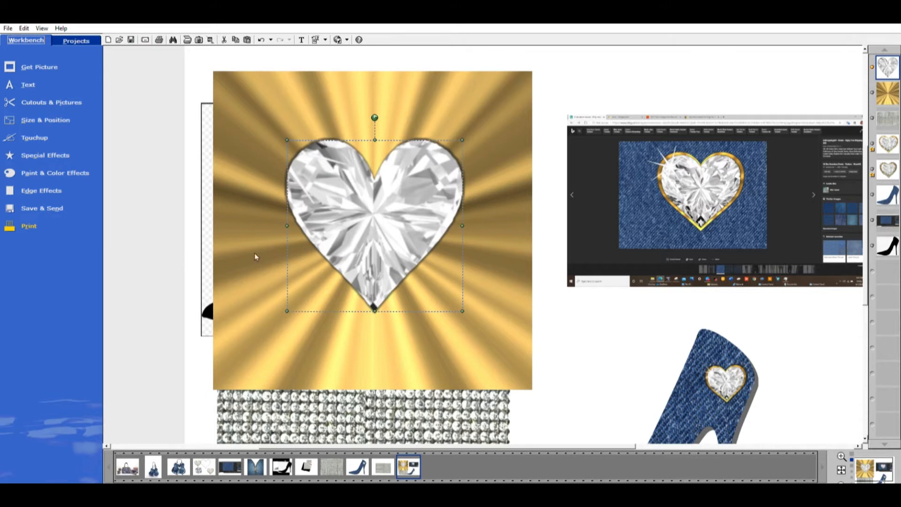
Step: Cut a heart out of the gold square with a cookie cutter shape sized slightly larger than the diamond heart and centred around it
{"action": "left_click", "coordinate": [252, 96]}
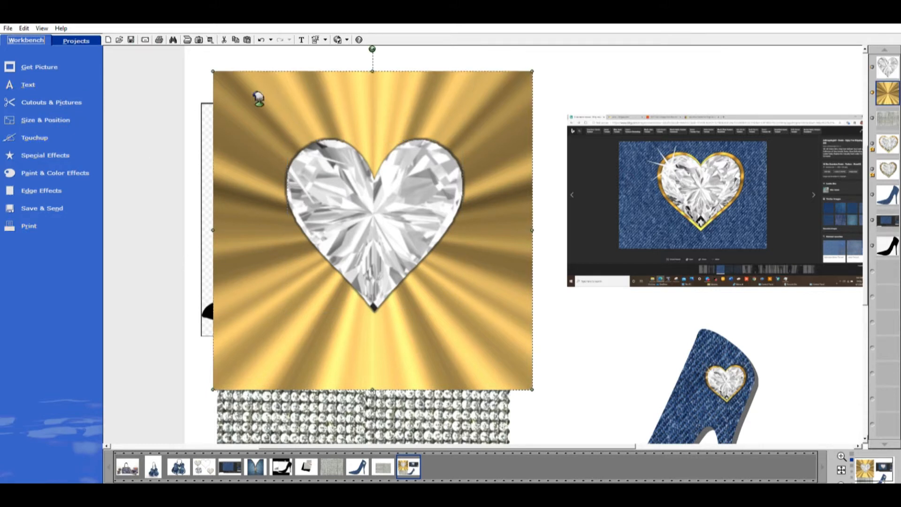
{"action": "left_click", "coordinate": [53, 93]}
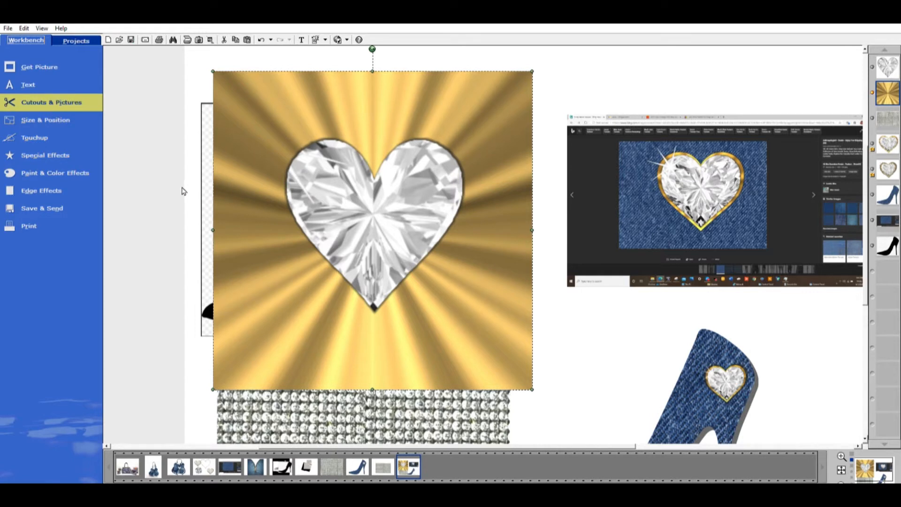
{"action": "left_click", "coordinate": [156, 125]}
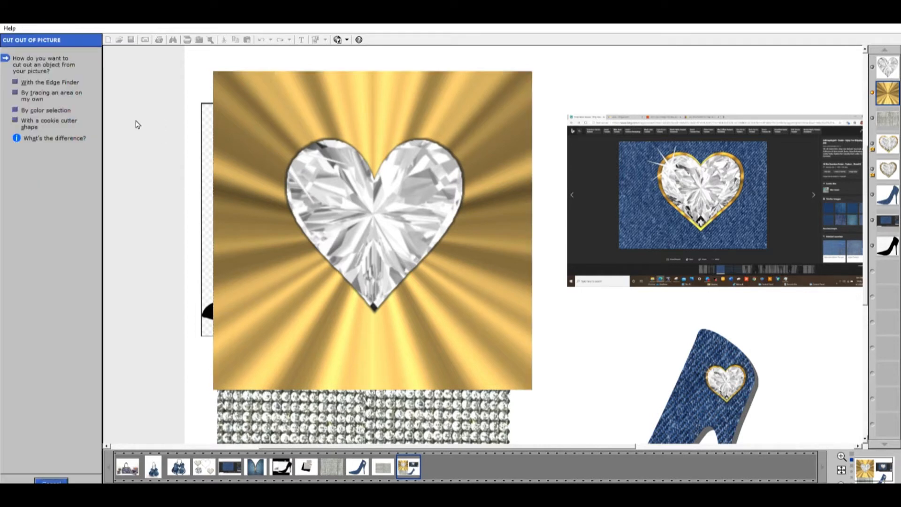
{"action": "left_click", "coordinate": [19, 121]}
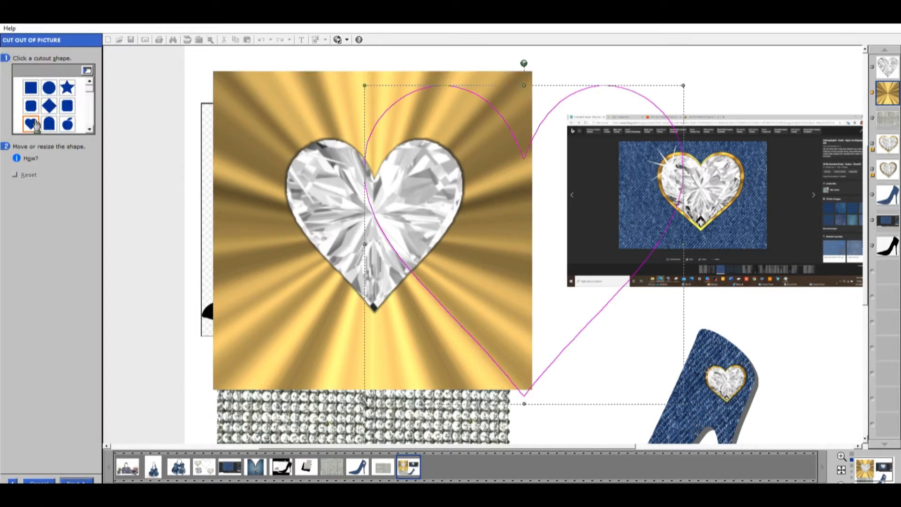
{"action": "left_click_drag", "start_coordinate": [692, 81], "coordinate": [528, 244]}
{"action": "left_click_drag", "start_coordinate": [520, 297], "coordinate": [430, 173]}
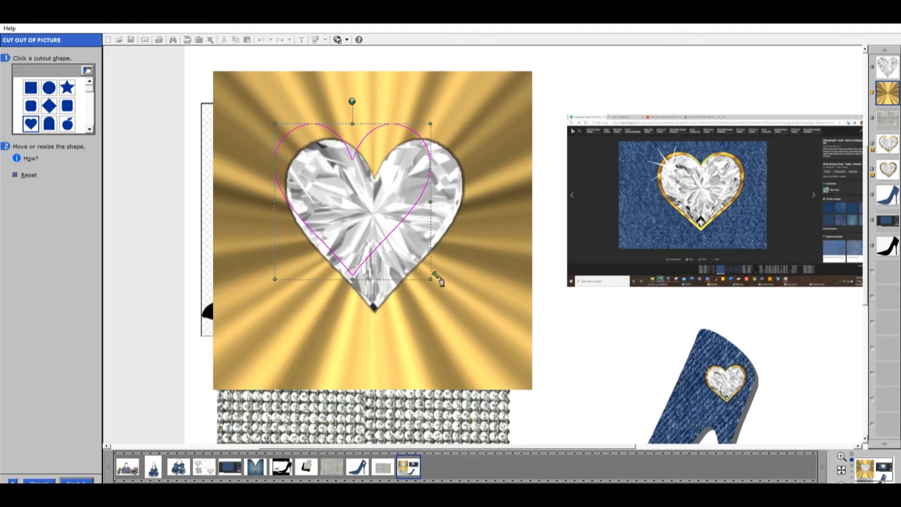
{"action": "left_click_drag", "start_coordinate": [440, 280], "coordinate": [474, 337]}
{"action": "left_click_drag", "start_coordinate": [424, 266], "coordinate": [423, 264]}
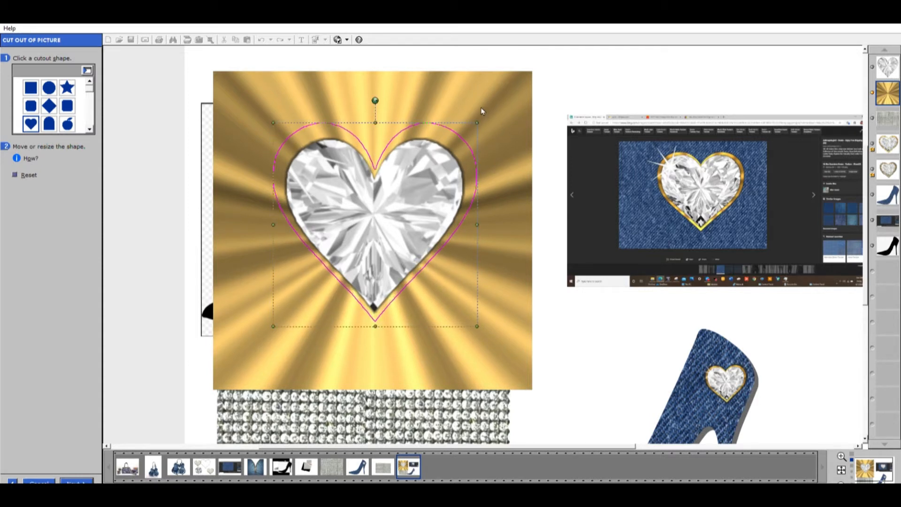
{"action": "left_click_drag", "start_coordinate": [487, 115], "coordinate": [485, 116]}
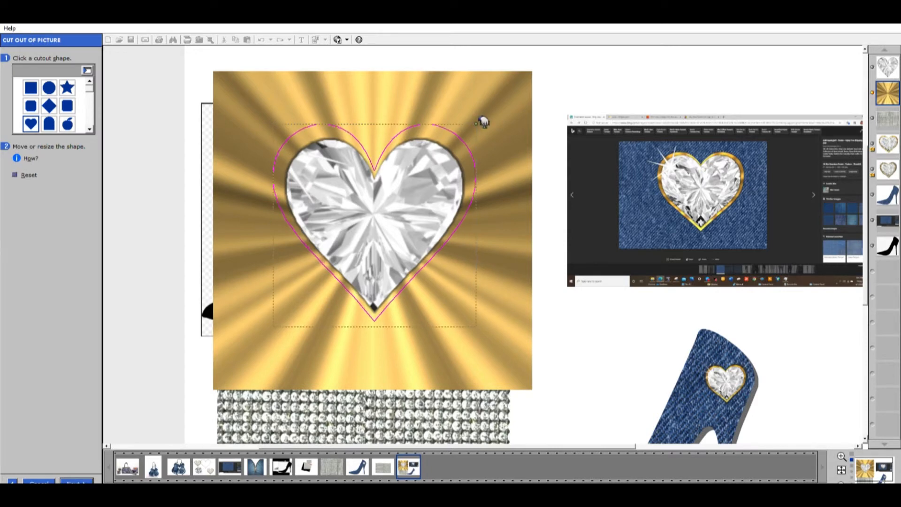
{"action": "left_click", "coordinate": [75, 479]}
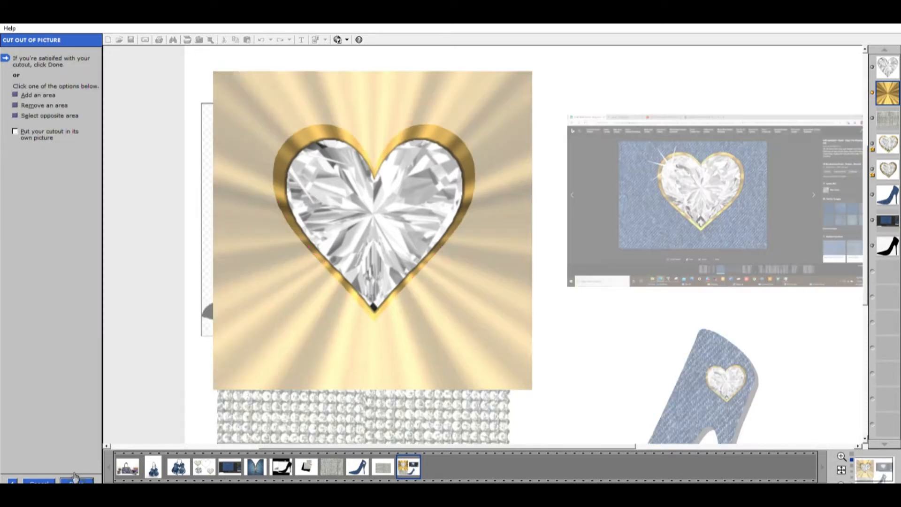
{"action": "left_click", "coordinate": [75, 477]}
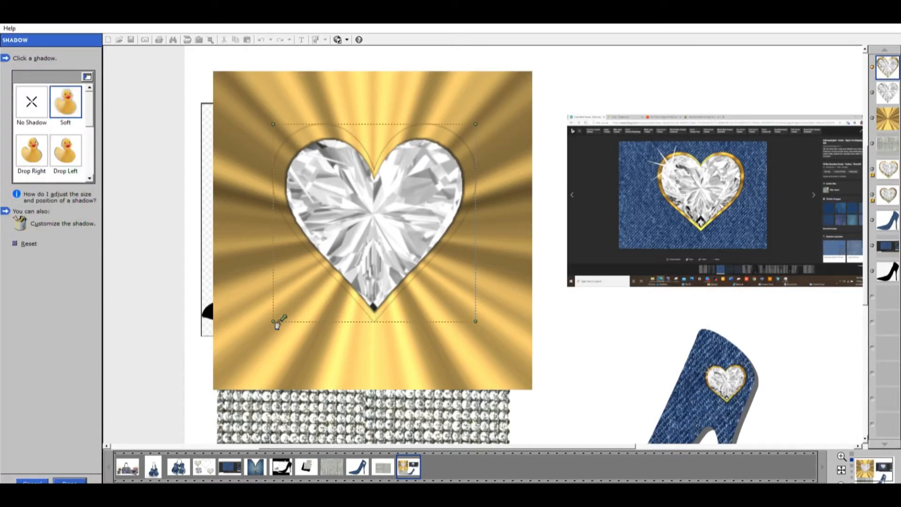
Step: Spread a soft shadow slightly beyond the edges of the gold-rimmed heart cutout and delete the striped gold square behind it
{"action": "left_click_drag", "start_coordinate": [277, 323], "coordinate": [273, 327]}
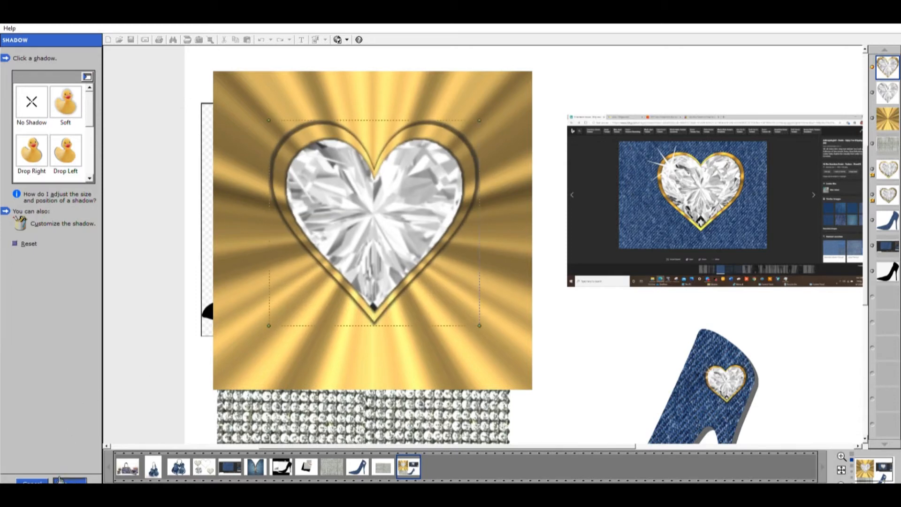
{"action": "left_click", "coordinate": [59, 478]}
{"action": "left_click", "coordinate": [234, 366]}
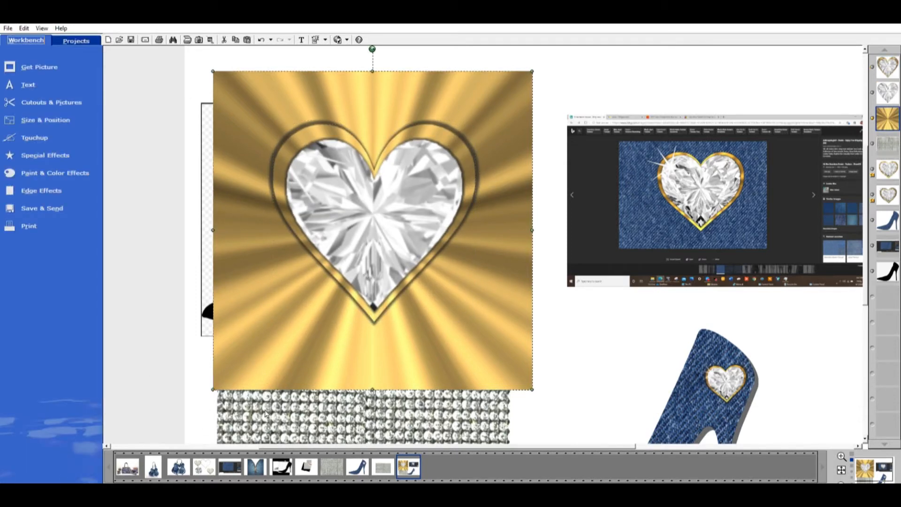
{"action": "key", "text": "Delete"}
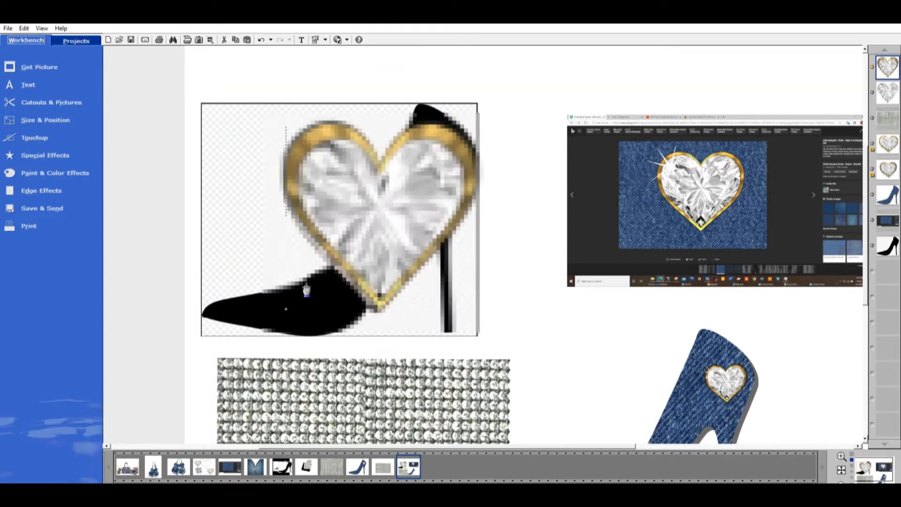
Step: Shrink the gold-rimmed heart to under half its size between the two pictures and delete the leftover rimless diamond heart over the shoe
{"action": "left_click_drag", "start_coordinate": [276, 324], "coordinate": [389, 212]}
{"action": "left_click_drag", "start_coordinate": [434, 181], "coordinate": [549, 337]}
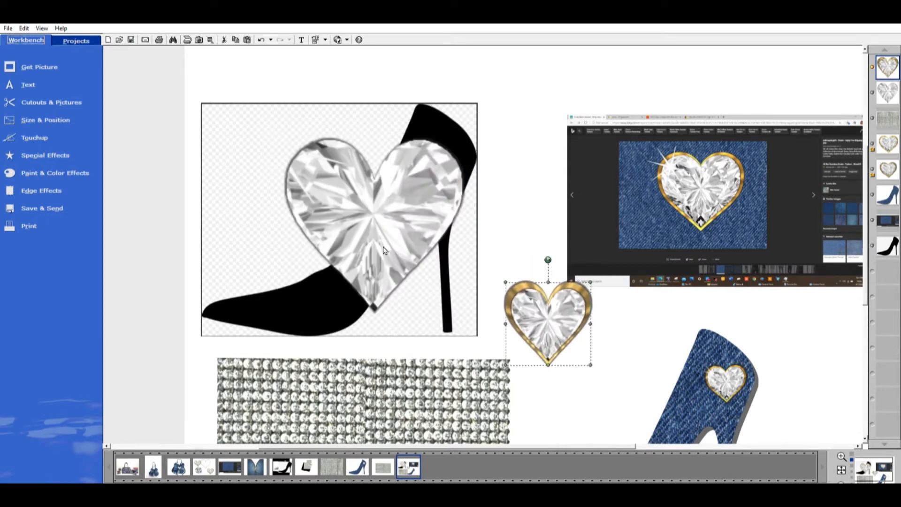
{"action": "left_click", "coordinate": [349, 216]}
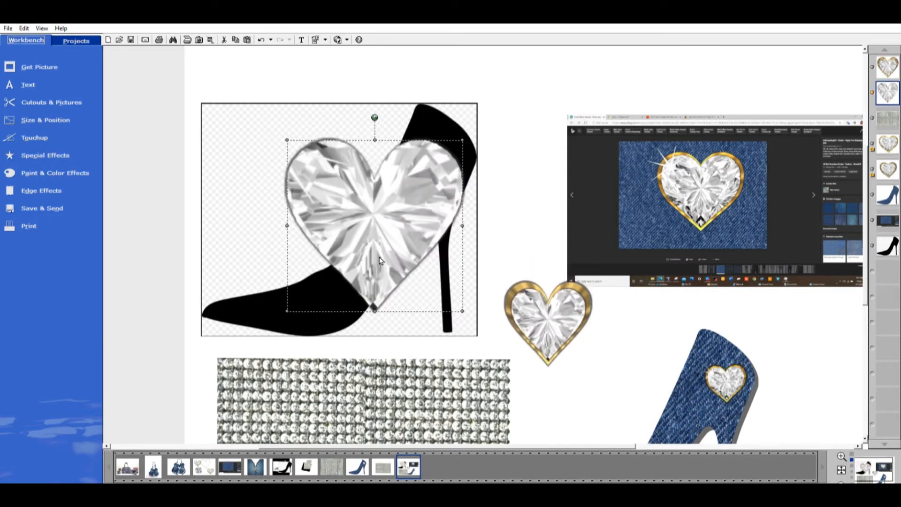
{"action": "key", "text": "Delete"}
{"action": "left_click_drag", "start_coordinate": [564, 341], "coordinate": [550, 130]}
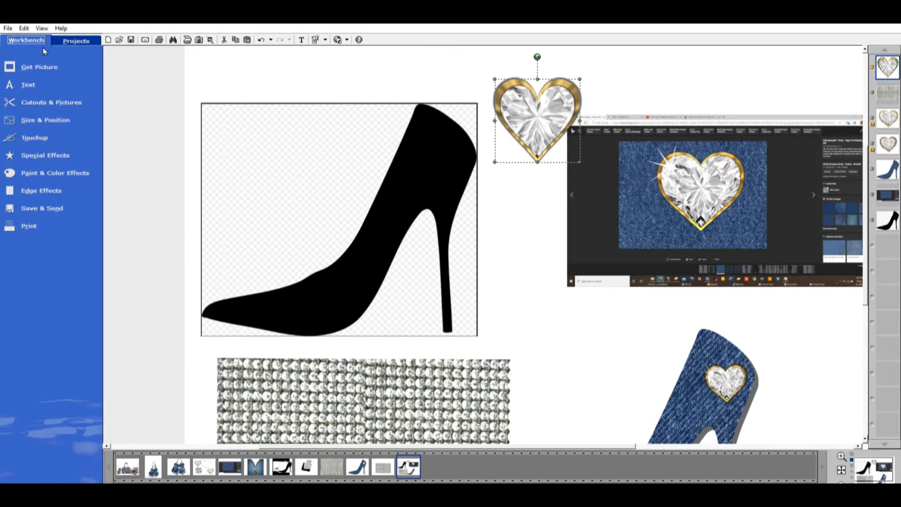
Step: Open the grey picture with three white sparkles from the Pictures folder
{"action": "left_click", "coordinate": [61, 170]}
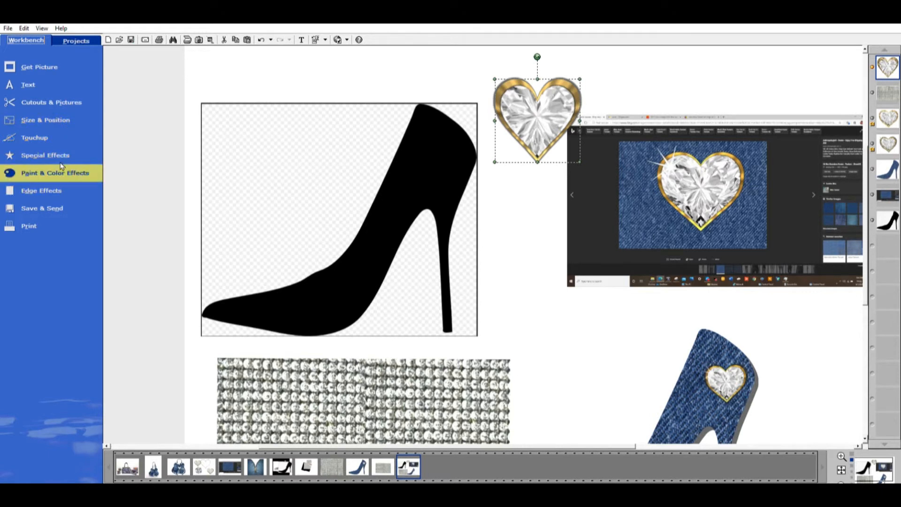
{"action": "left_click", "coordinate": [56, 153]}
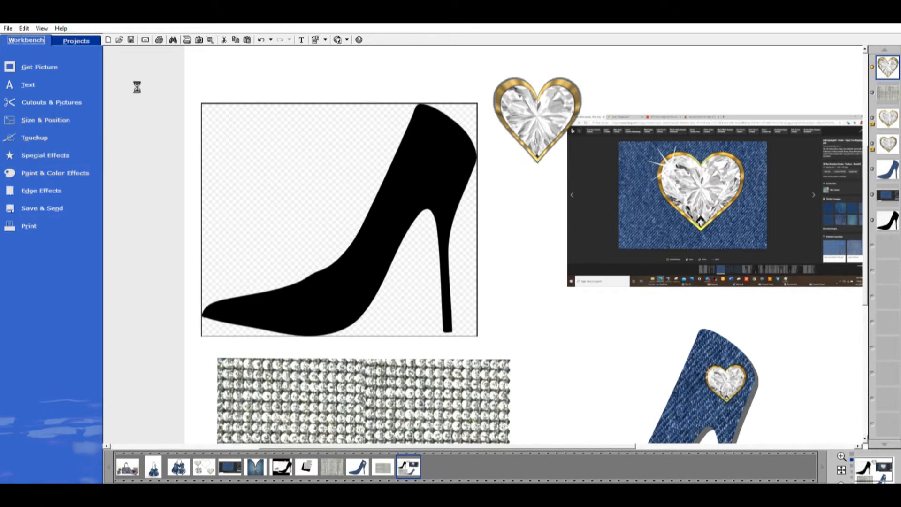
{"action": "left_click", "coordinate": [35, 41]}
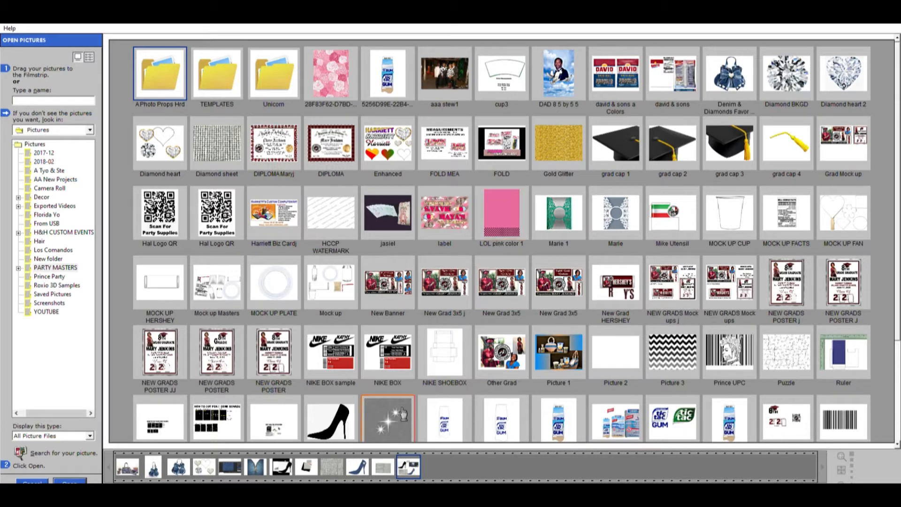
{"action": "left_click", "coordinate": [388, 419]}
{"action": "double_click", "coordinate": [388, 419]}
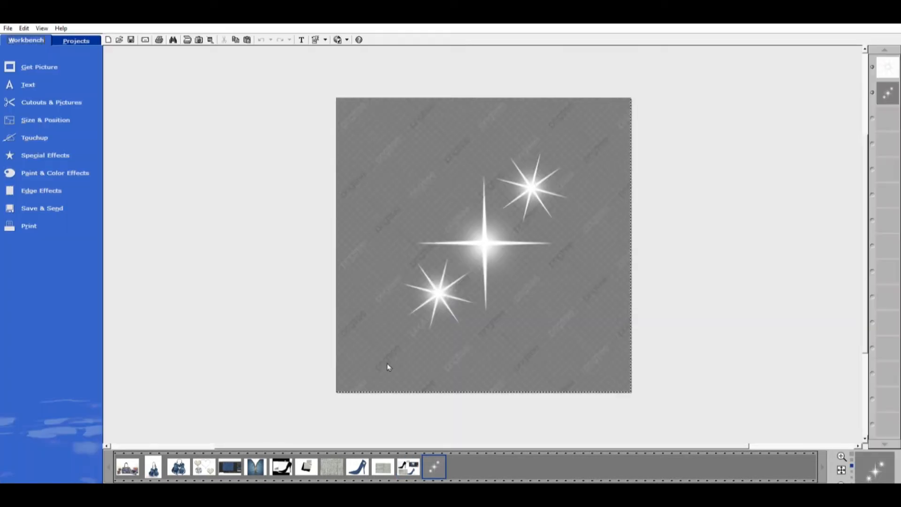
Step: Cut out the lower small sparkle by color selection and bring it onto the gold-rimmed heart in the shoe design
{"action": "left_click", "coordinate": [52, 96]}
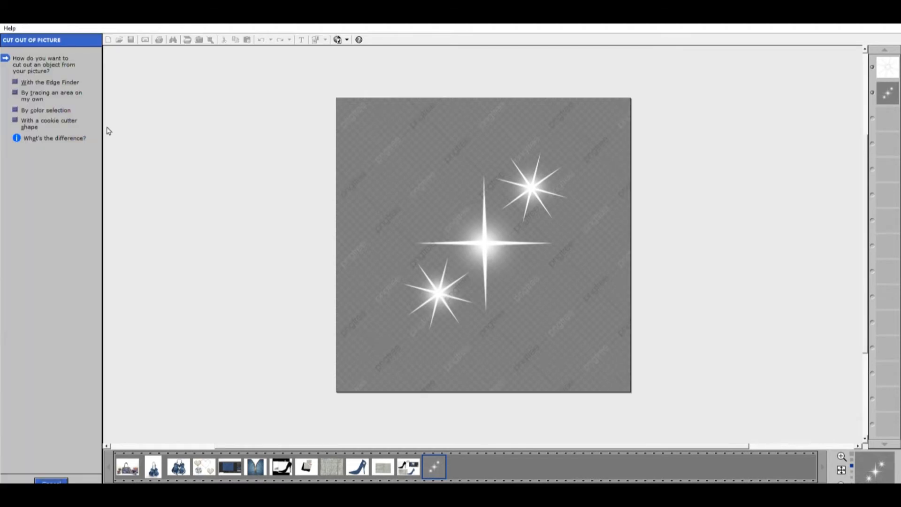
{"action": "left_click", "coordinate": [17, 109]}
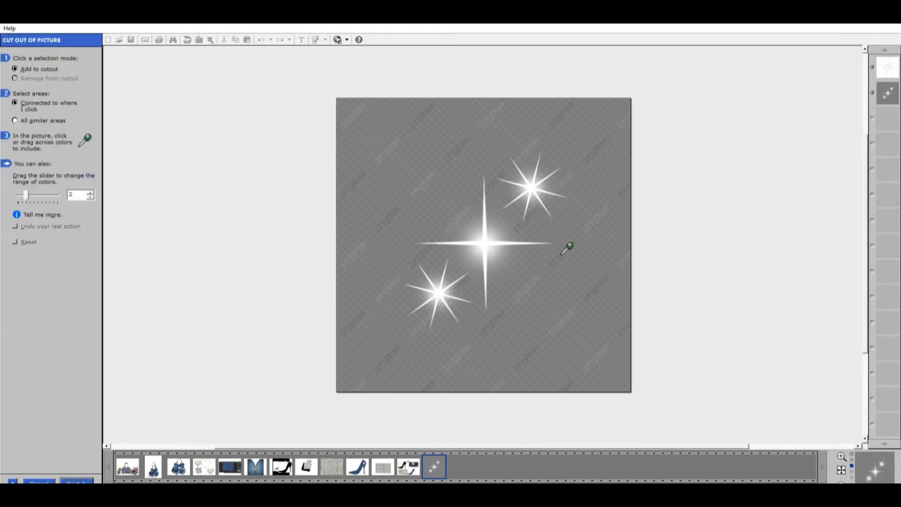
{"action": "left_click", "coordinate": [442, 296]}
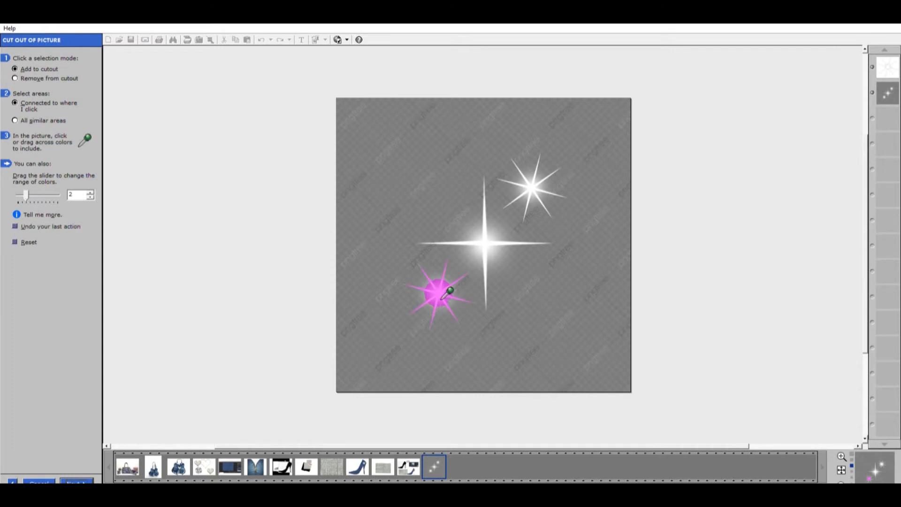
{"action": "left_click", "coordinate": [77, 480]}
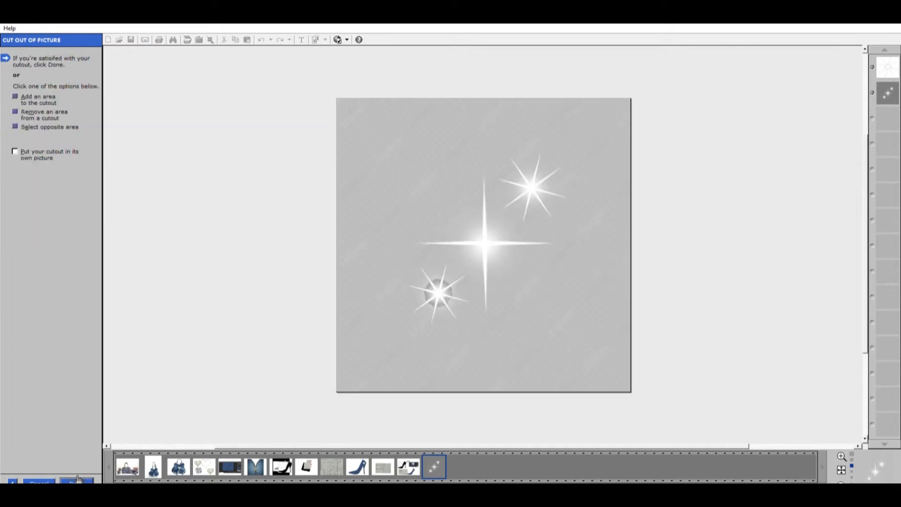
{"action": "left_click", "coordinate": [77, 479]}
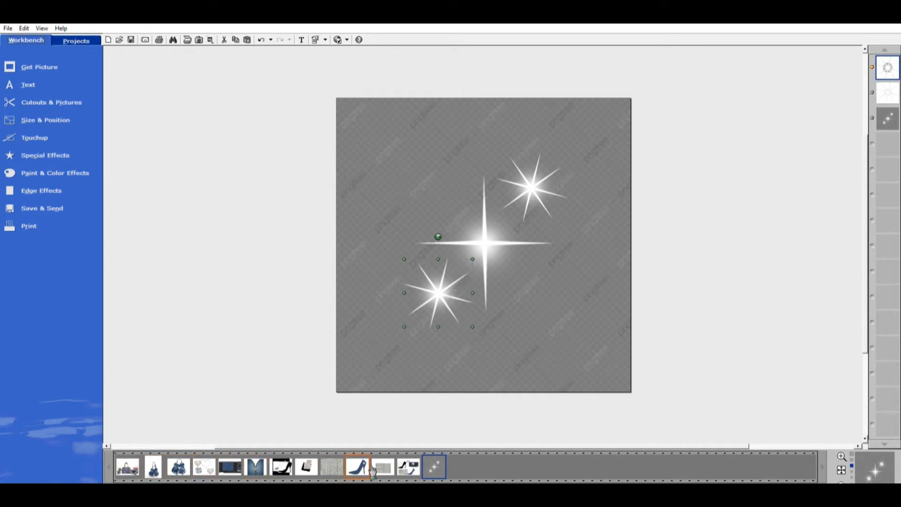
{"action": "left_click", "coordinate": [419, 463]}
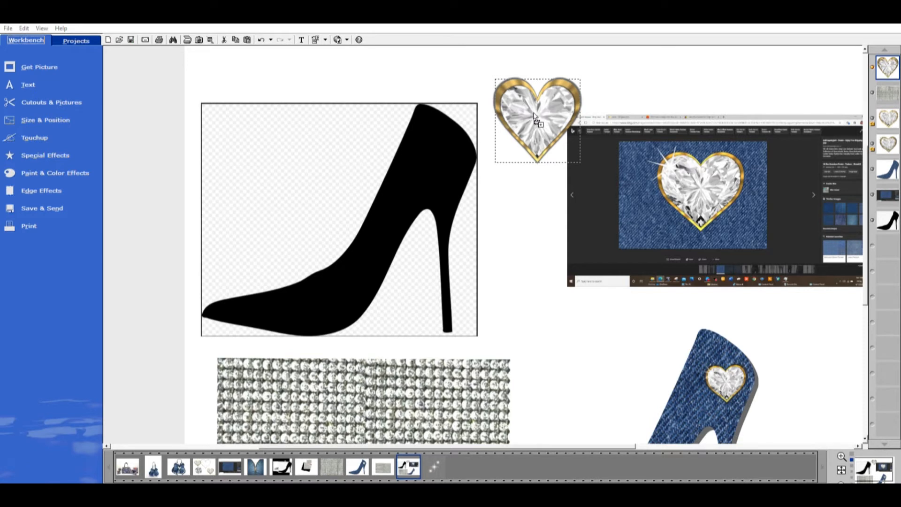
{"action": "left_click_drag", "start_coordinate": [533, 112], "coordinate": [533, 114]}
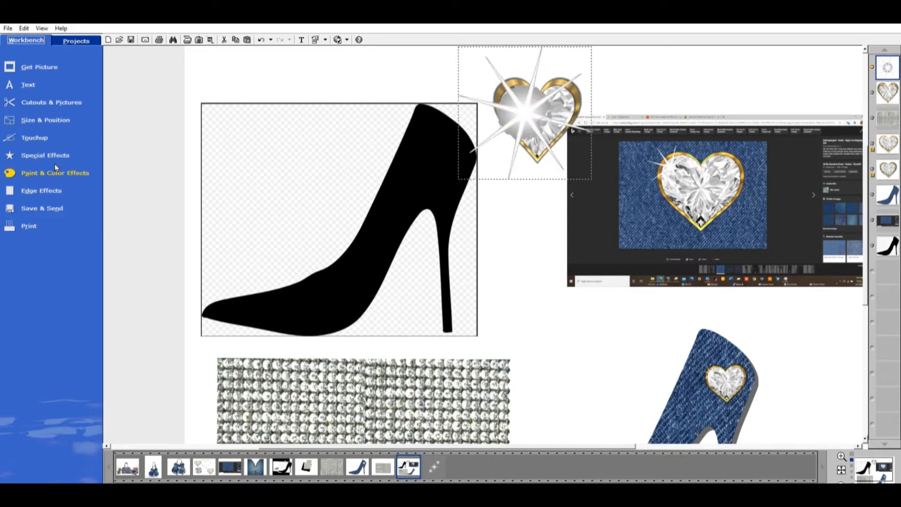
Step: Change the sparkle's object color using the fine-tune values 318, 23 and 85
{"action": "left_click", "coordinate": [469, 51]}
{"action": "left_click", "coordinate": [527, 109]}
{"action": "left_click", "coordinate": [70, 173]}
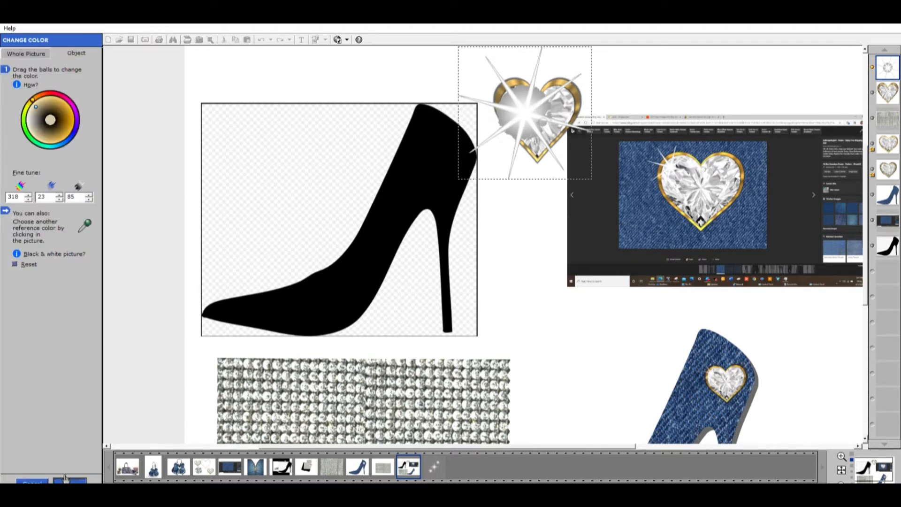
{"action": "left_click", "coordinate": [65, 478]}
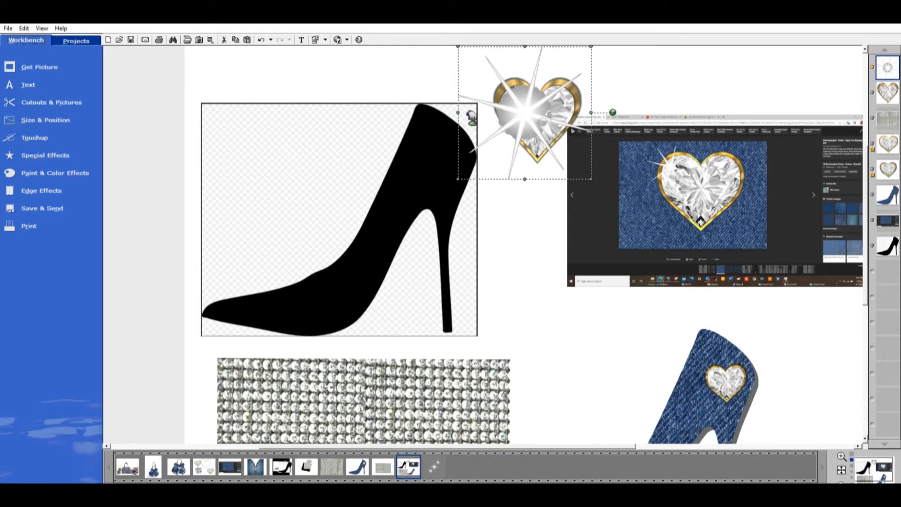
Step: Shrink the sparkle to under half the heart's width and place it on the heart's upper-left lobe
{"action": "left_click_drag", "start_coordinate": [458, 178], "coordinate": [511, 97]}
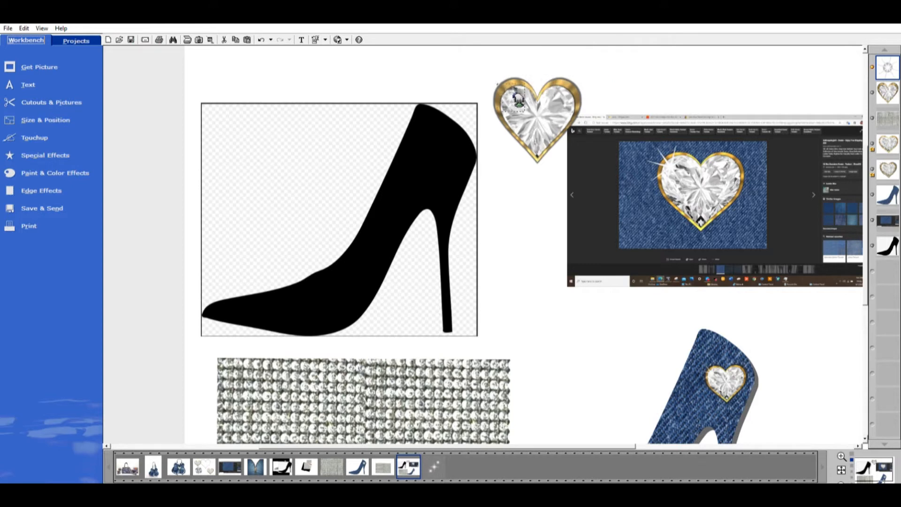
{"action": "left_click", "coordinate": [535, 70]}
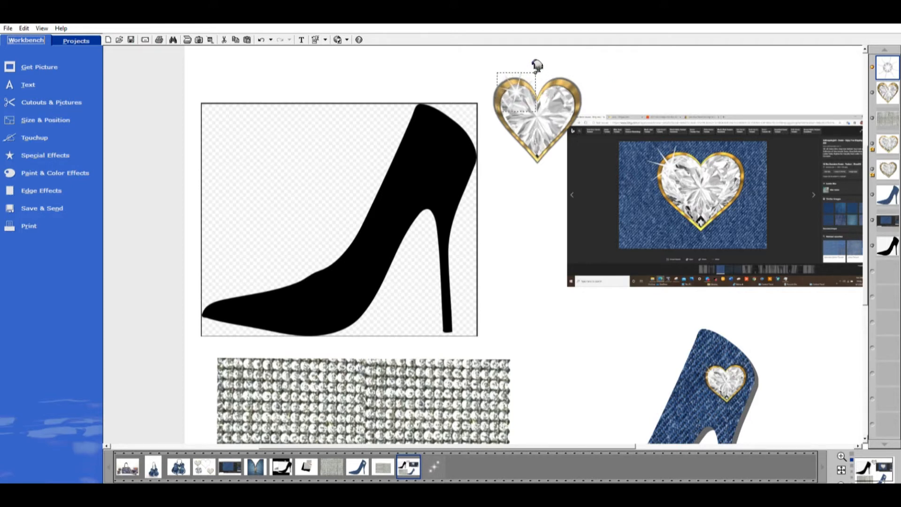
{"action": "left_click", "coordinate": [525, 101]}
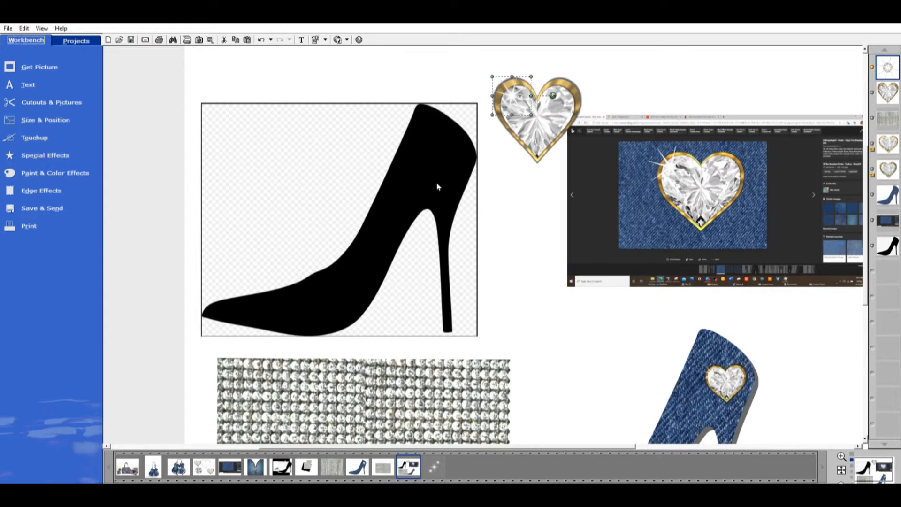
Step: Brighten the sparkle on the heart's upper-left lobe by raising the lightness of its object color
{"action": "left_click", "coordinate": [38, 190]}
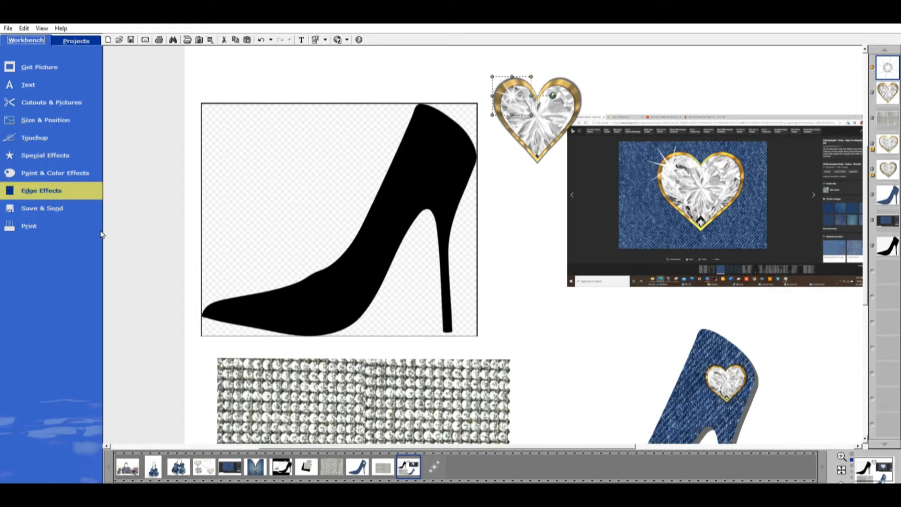
{"action": "left_click", "coordinate": [41, 172]}
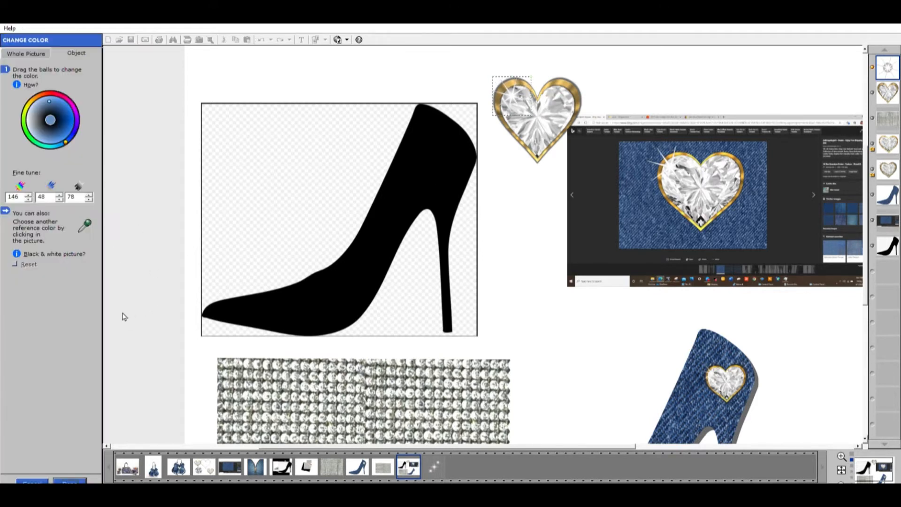
{"action": "left_click", "coordinate": [89, 194]}
{"action": "left_click", "coordinate": [89, 194]}
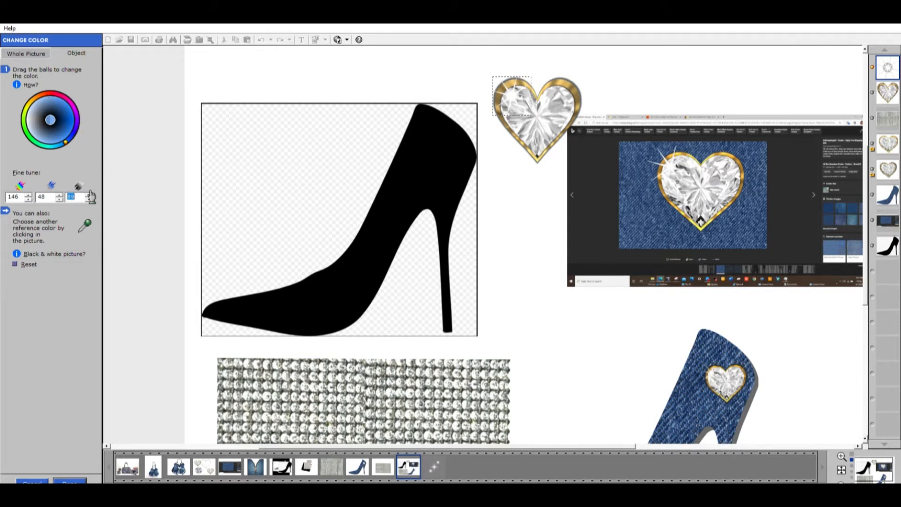
{"action": "left_click", "coordinate": [68, 480]}
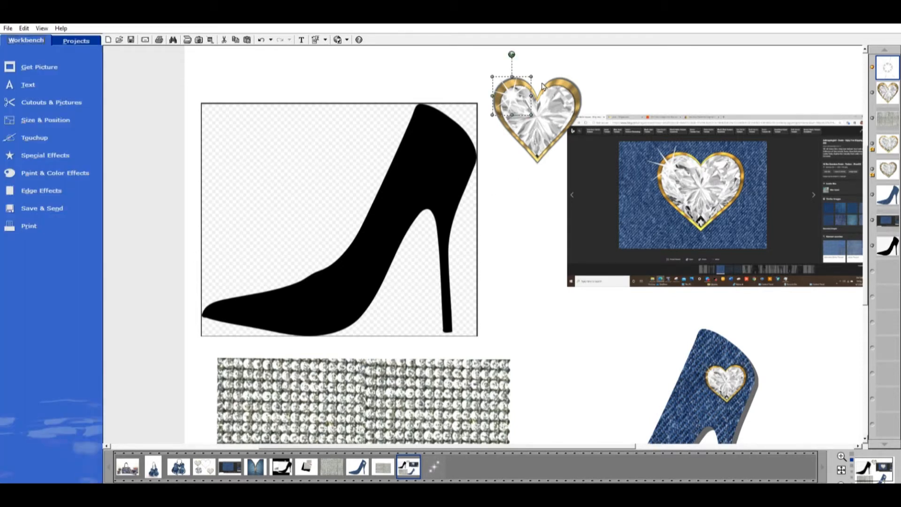
Step: Shrink the sparkle slightly on the heart's upper-left lobe
{"action": "left_click_drag", "start_coordinate": [534, 79], "coordinate": [527, 100]}
{"action": "left_click_drag", "start_coordinate": [527, 100], "coordinate": [524, 98]}
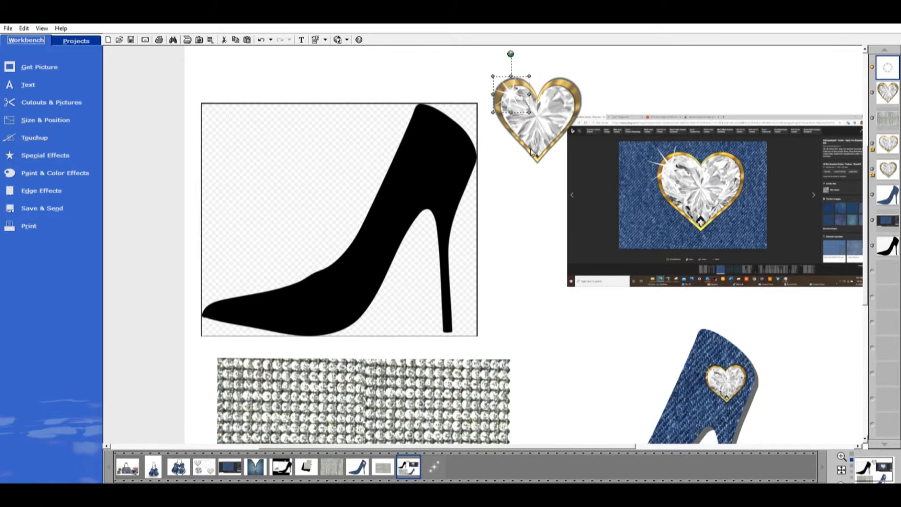
{"action": "left_click", "coordinate": [520, 219]}
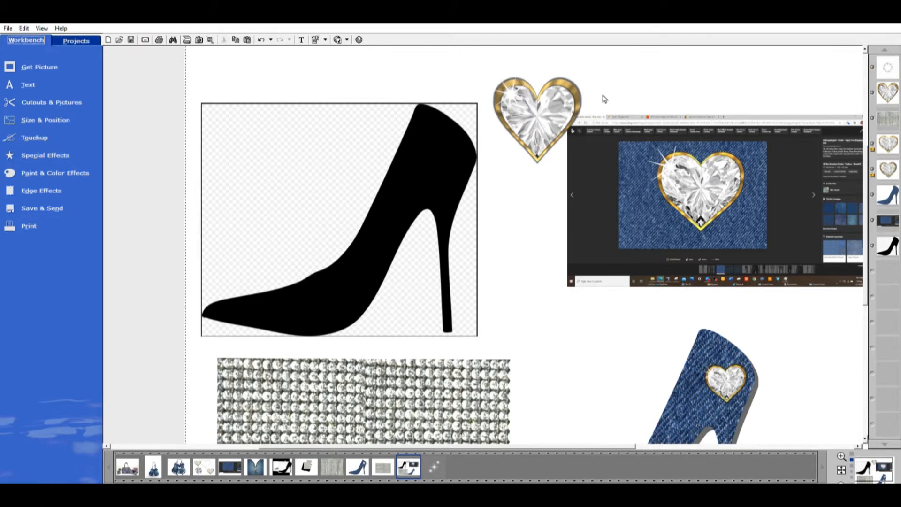
Step: Group the sparkle with the gold-rimmed heart and move the group up and to the left, clear of the denim screenshot
{"action": "left_click_drag", "start_coordinate": [467, 53], "coordinate": [587, 187]}
{"action": "left_click", "coordinate": [548, 246]}
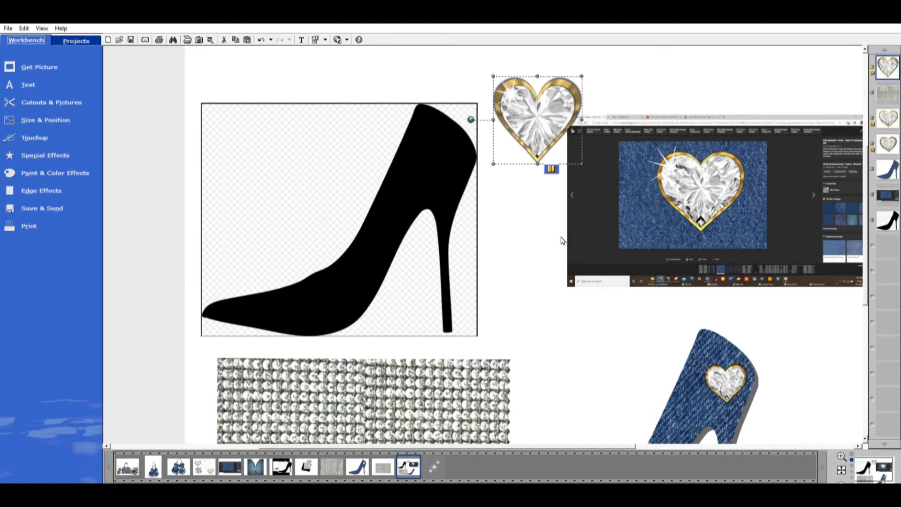
{"action": "left_click_drag", "start_coordinate": [535, 108], "coordinate": [520, 87]}
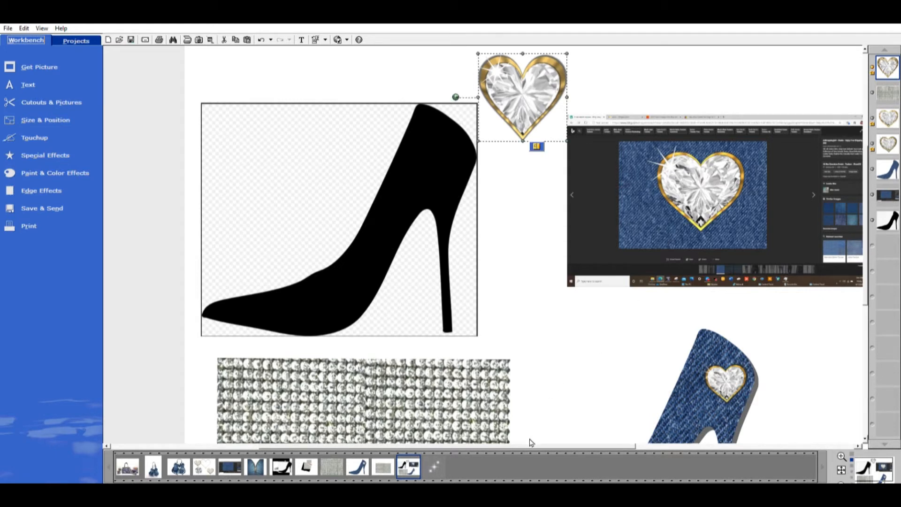
Step: Move the second diamond heart off the denim screenshot, shrink it slightly and place it directly below the first heart
{"action": "left_click_drag", "start_coordinate": [531, 445], "coordinate": [569, 446]}
{"action": "left_click_drag", "start_coordinate": [642, 185], "coordinate": [461, 214]}
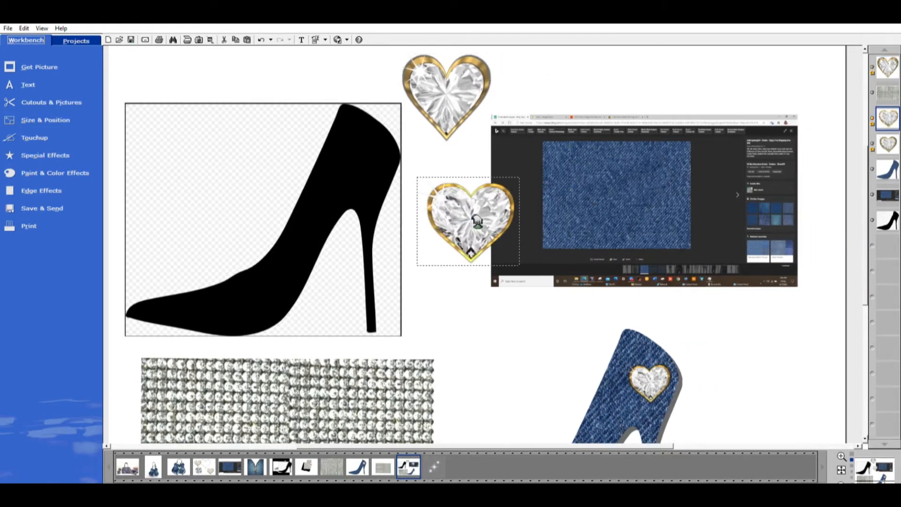
{"action": "left_click_drag", "start_coordinate": [494, 265], "coordinate": [454, 193]}
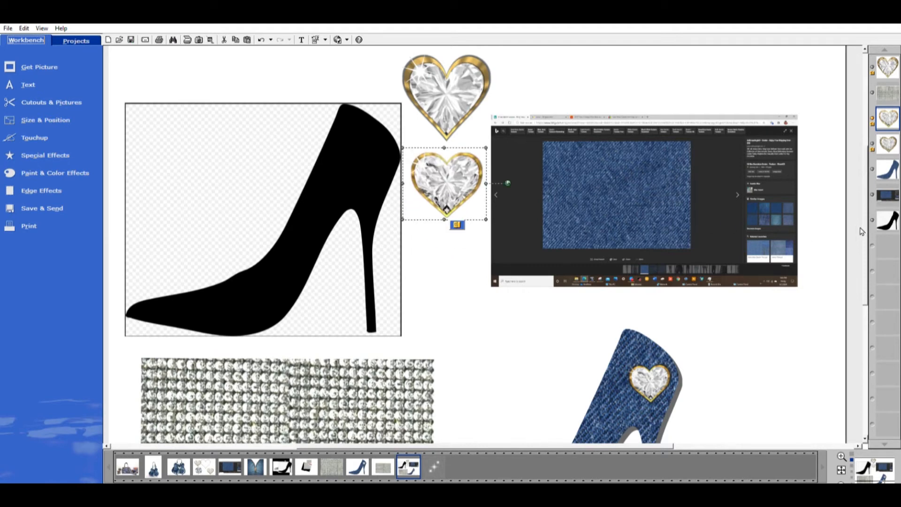
Step: Move the black shoe picture slightly up and to the left, away from the two hearts
{"action": "left_click_drag", "start_coordinate": [867, 252], "coordinate": [868, 282]}
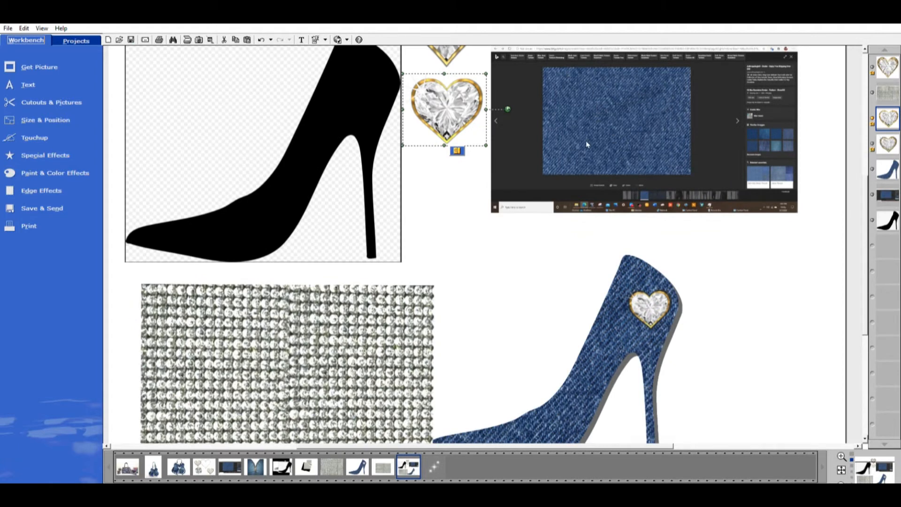
{"action": "scroll", "coordinate": [487, 242], "scroll_direction": "down", "scroll_amount": 1}
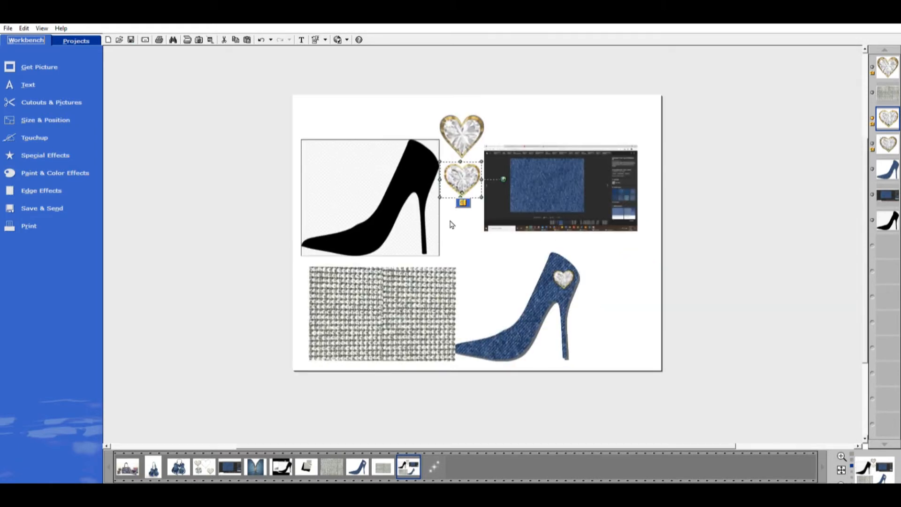
{"action": "left_click", "coordinate": [414, 148]}
{"action": "left_click_drag", "start_coordinate": [416, 180], "coordinate": [412, 175]}
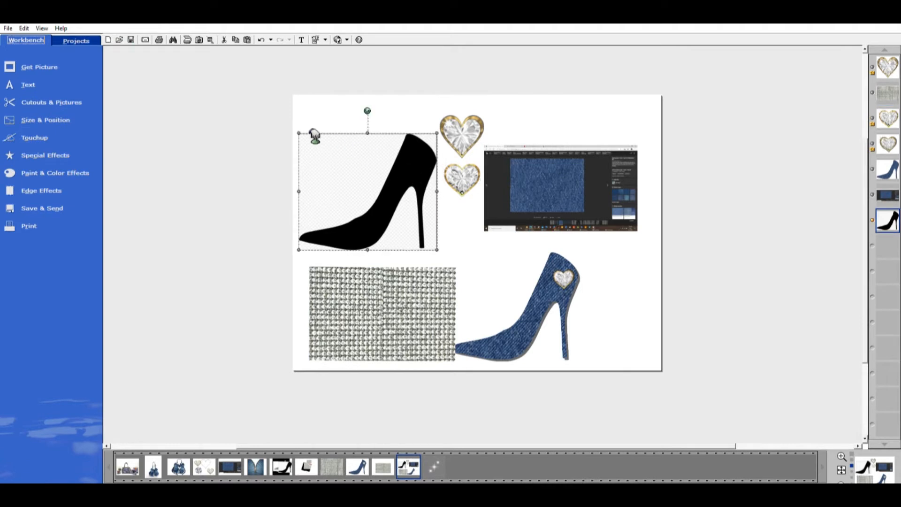
Step: Start a cookie-cutter cutout with the square shape and align its upper-left corner with that of the black shoe picture
{"action": "left_click", "coordinate": [45, 102]}
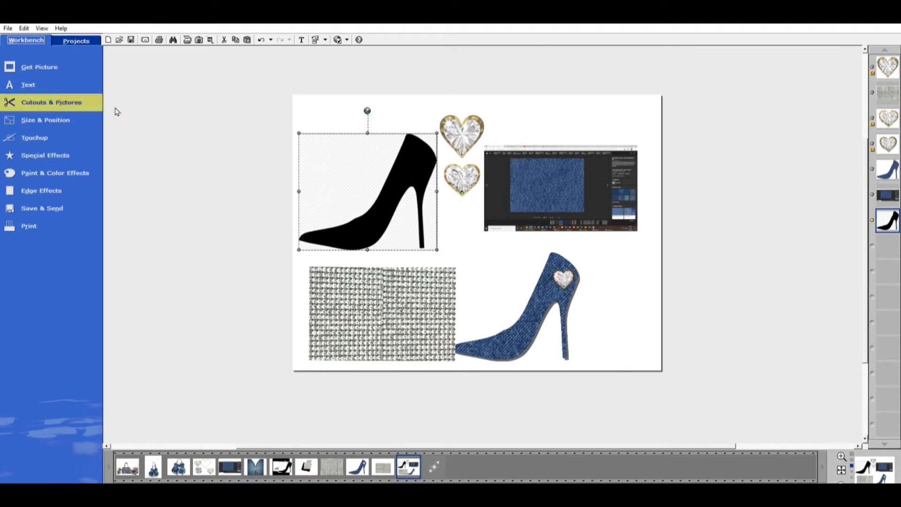
{"action": "left_click", "coordinate": [143, 121]}
{"action": "left_click", "coordinate": [20, 120]}
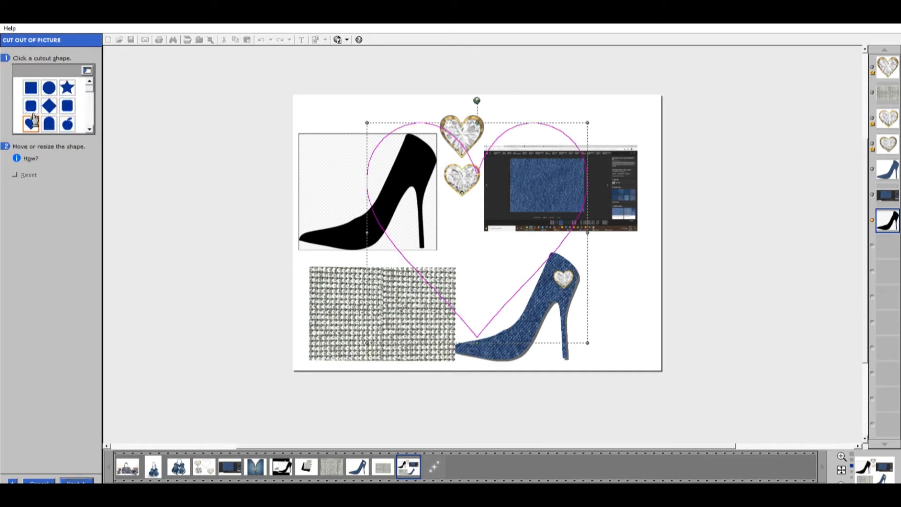
{"action": "left_click", "coordinate": [30, 87]}
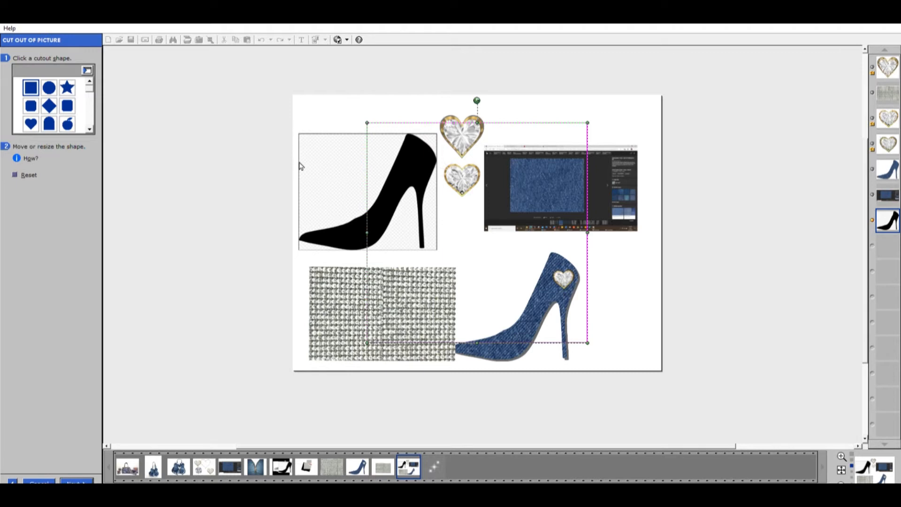
{"action": "left_click_drag", "start_coordinate": [527, 220], "coordinate": [470, 233]}
{"action": "scroll", "coordinate": [469, 233], "scroll_direction": "up", "scroll_amount": 2}
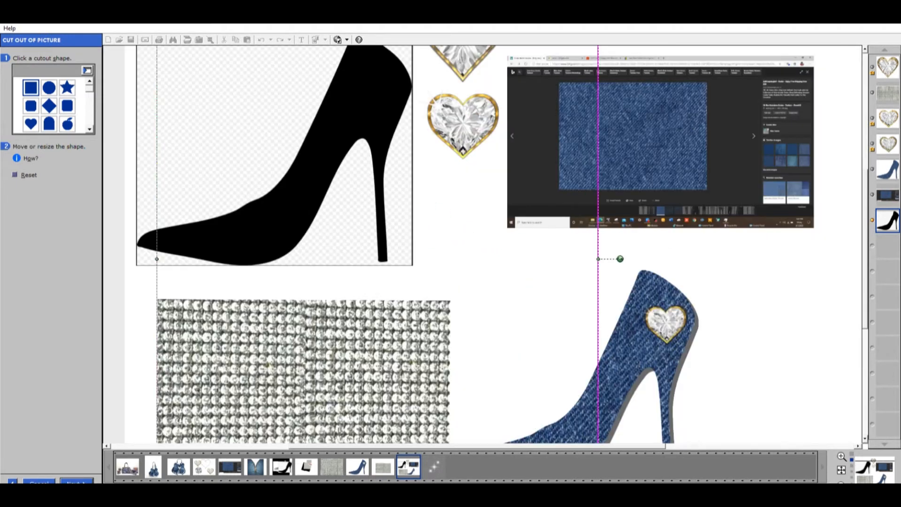
{"action": "scroll", "coordinate": [866, 301], "scroll_direction": "up", "scroll_amount": 3}
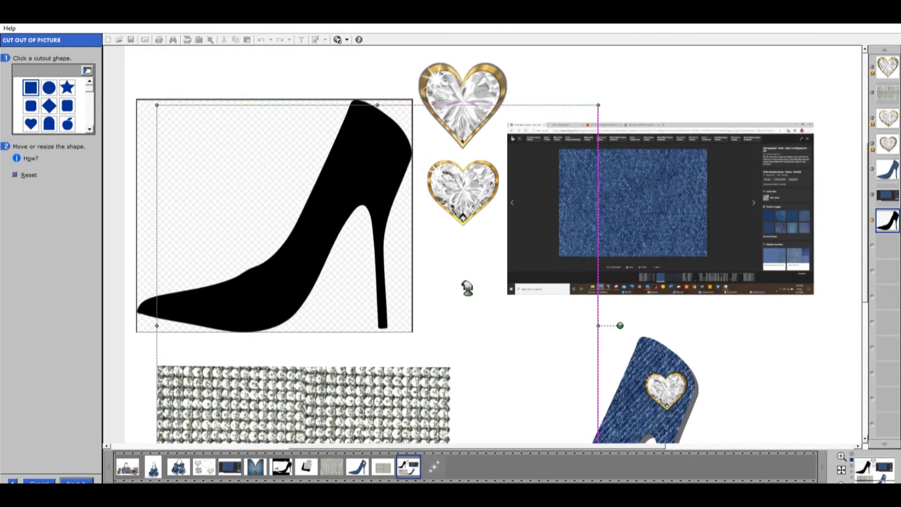
{"action": "left_click_drag", "start_coordinate": [325, 260], "coordinate": [316, 257]}
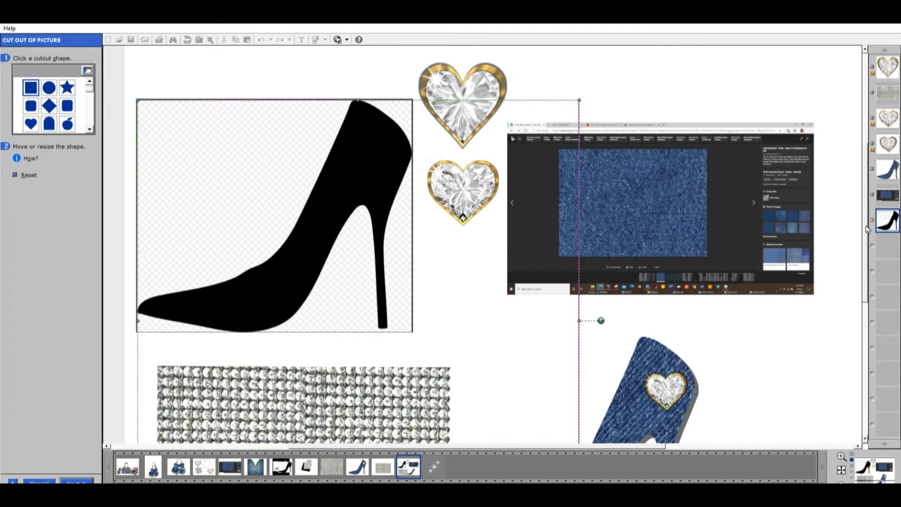
Step: Fit the square just inside the black border of the shoe picture and complete the cutout
{"action": "scroll", "coordinate": [865, 229], "scroll_direction": "down", "scroll_amount": 6}
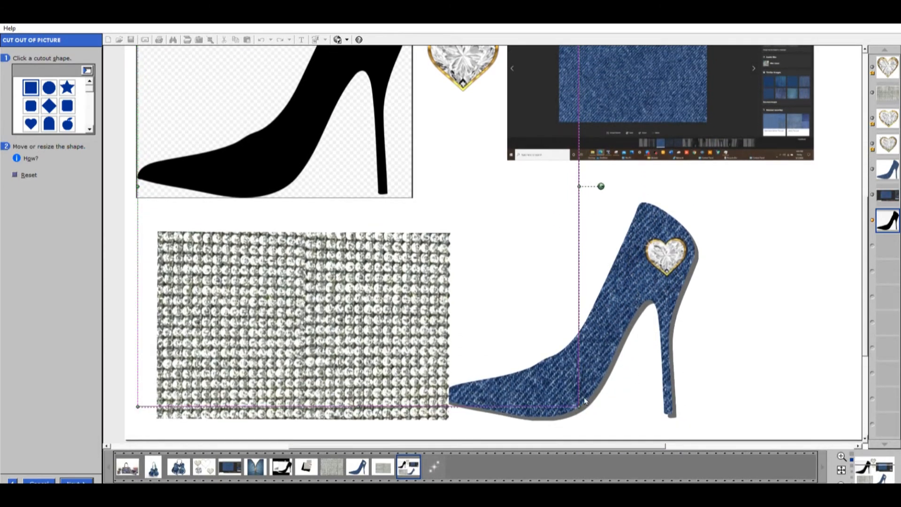
{"action": "left_click_drag", "start_coordinate": [583, 397], "coordinate": [446, 203]}
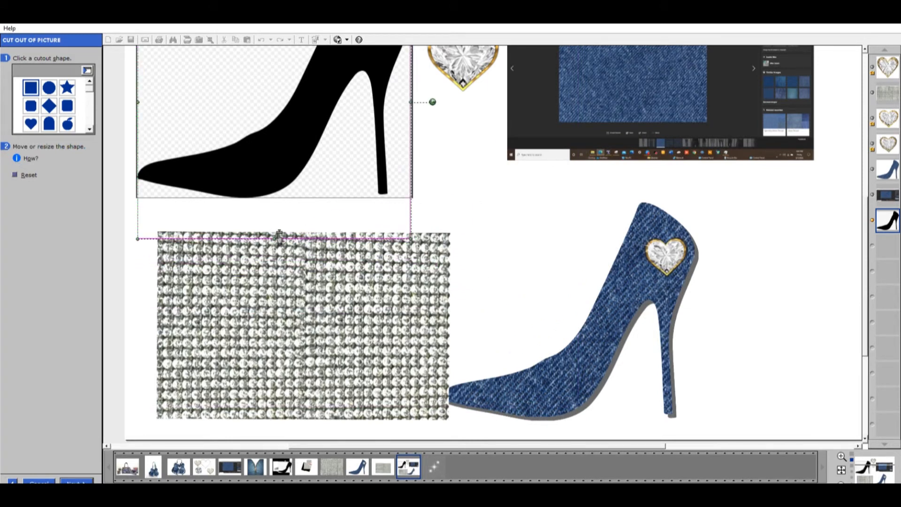
{"action": "left_click_drag", "start_coordinate": [280, 237], "coordinate": [279, 195]}
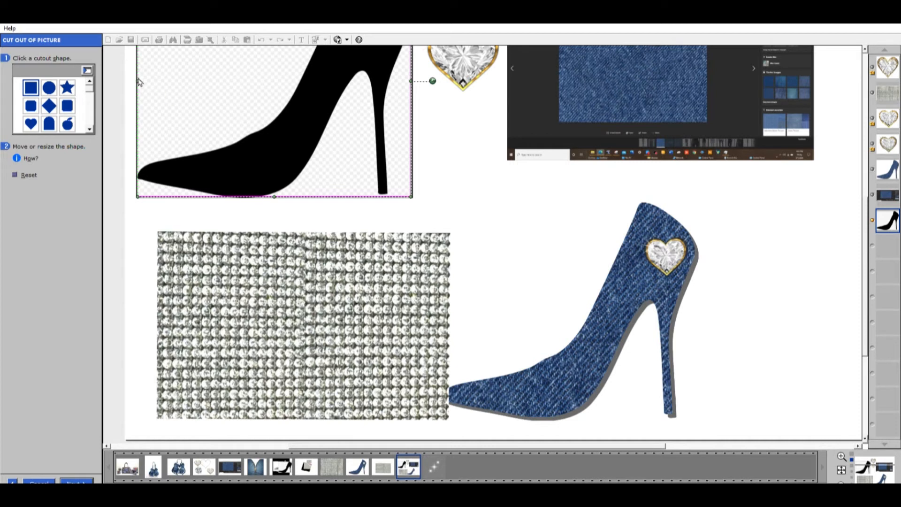
{"action": "left_click_drag", "start_coordinate": [138, 81], "coordinate": [139, 80]}
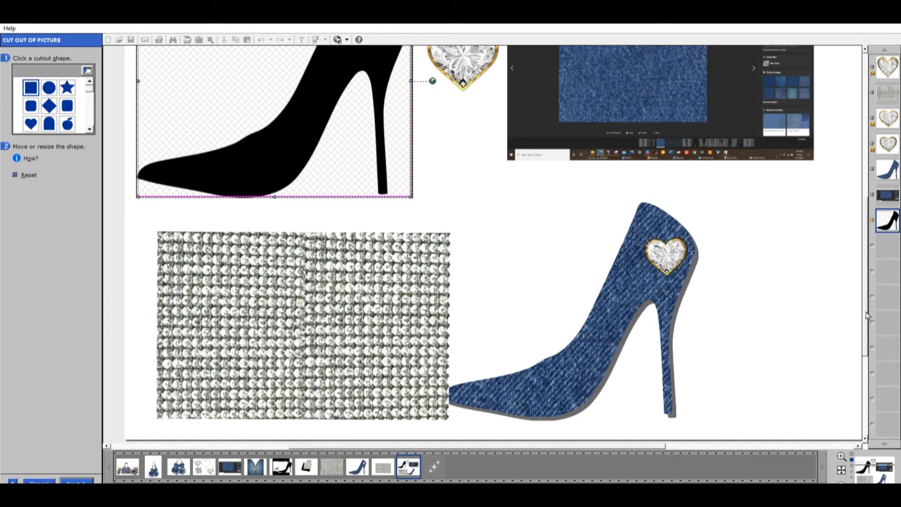
{"action": "left_click_drag", "start_coordinate": [866, 315], "coordinate": [859, 253]}
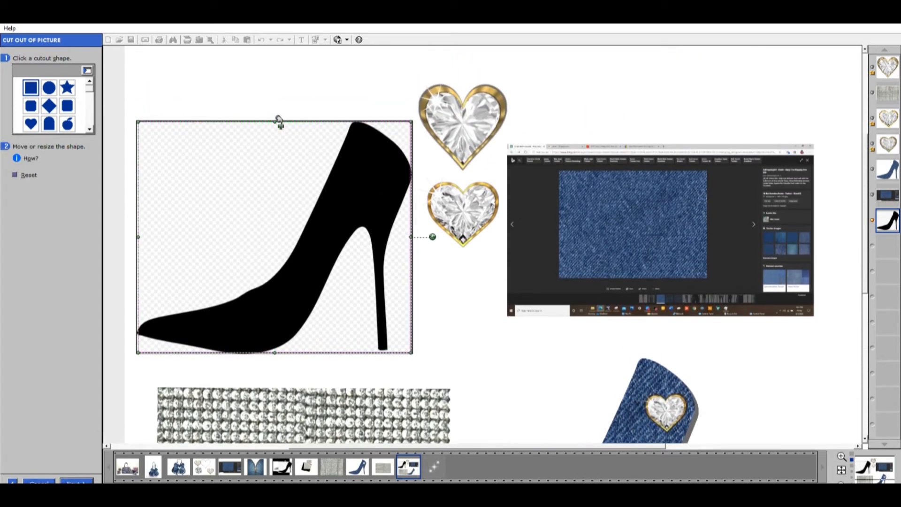
{"action": "left_click_drag", "start_coordinate": [277, 121], "coordinate": [281, 123]}
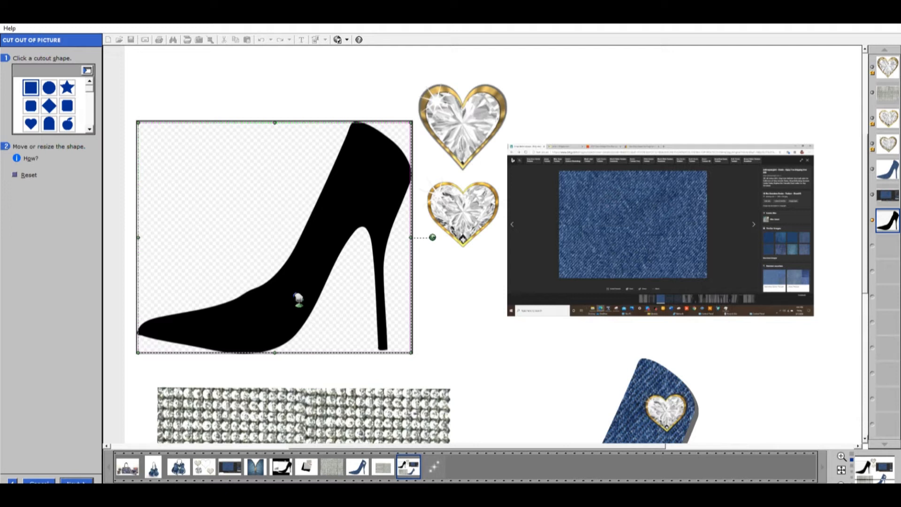
{"action": "left_click", "coordinate": [87, 479]}
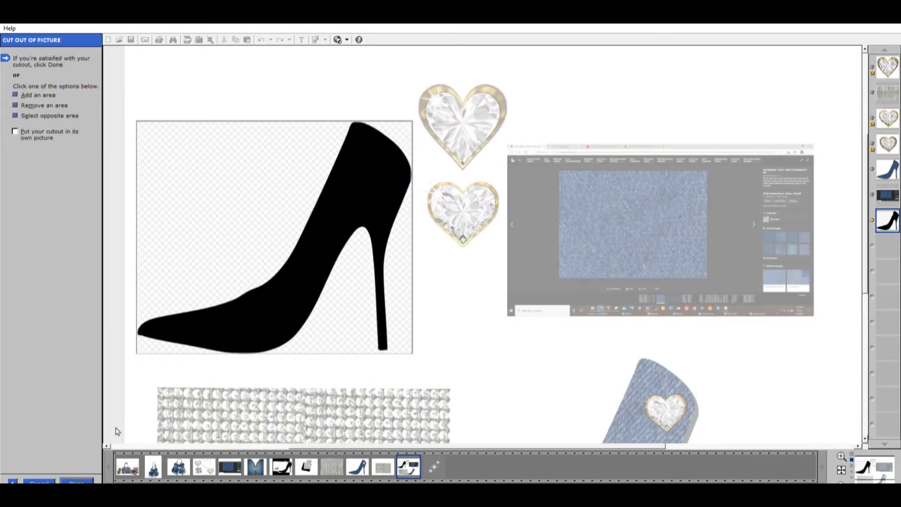
{"action": "left_click", "coordinate": [75, 479]}
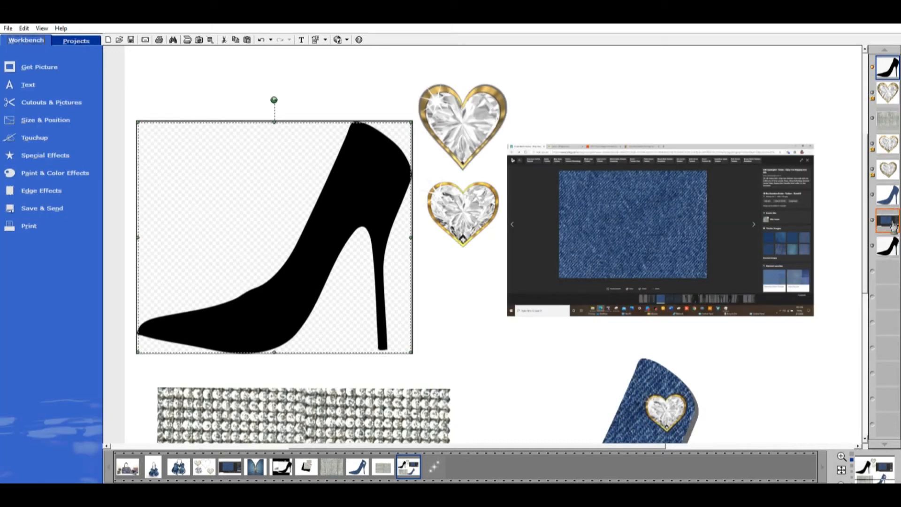
Step: Delete the original bordered shoe picture and move the borderless cutout slightly up and to the right
{"action": "left_click", "coordinate": [894, 242]}
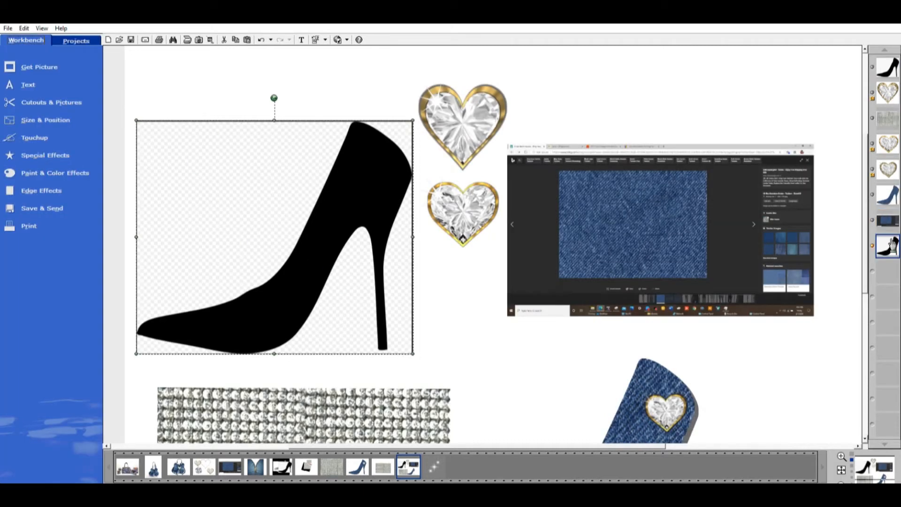
{"action": "left_click_drag", "start_coordinate": [334, 256], "coordinate": [342, 243]}
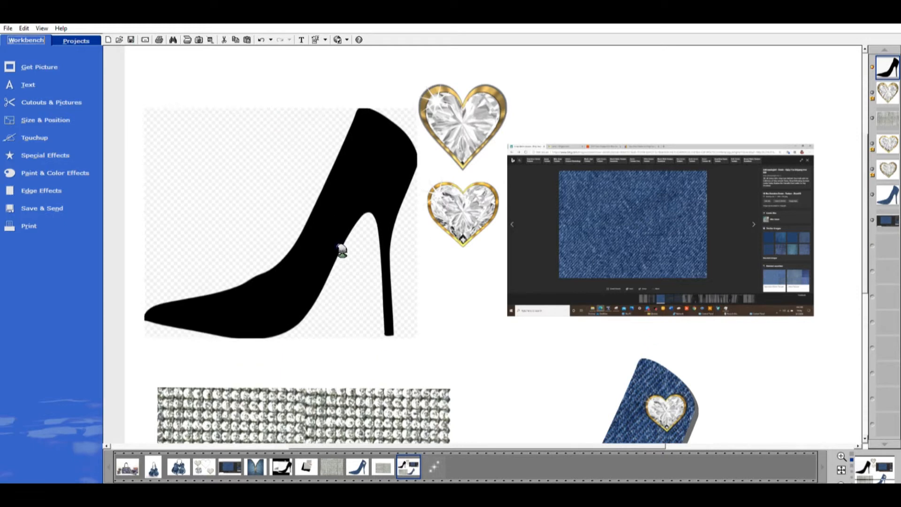
{"action": "left_click", "coordinate": [332, 76]}
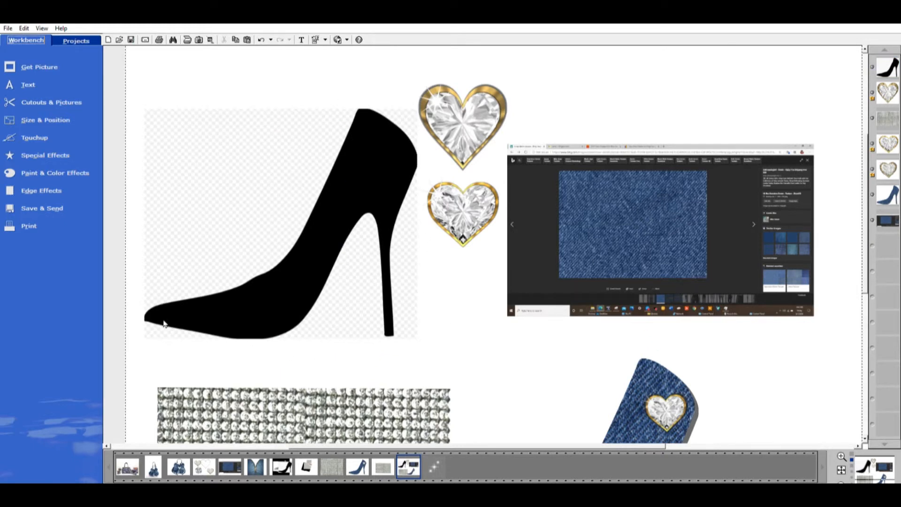
Step: Cut out the black shoe by color selection with a color range of 2 and separate it from its checkered background
{"action": "left_click", "coordinate": [47, 96]}
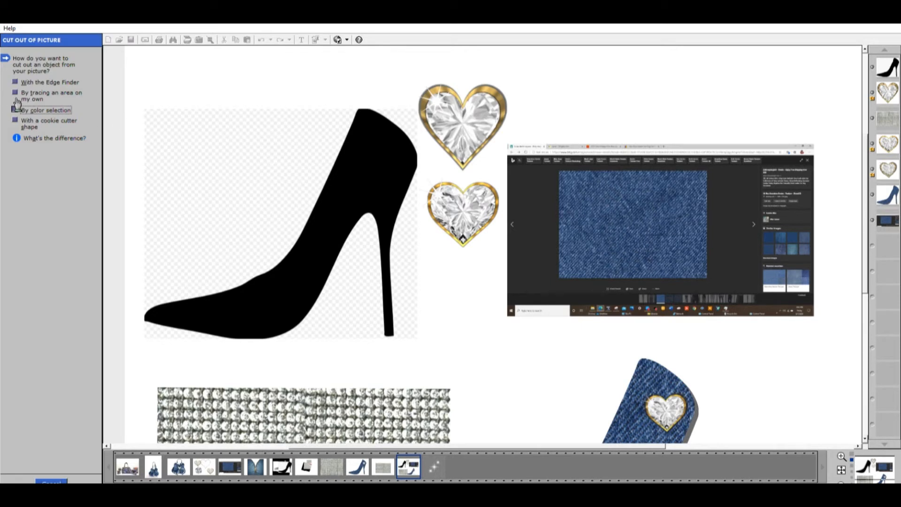
{"action": "left_click", "coordinate": [19, 109]}
{"action": "left_click", "coordinate": [390, 177]}
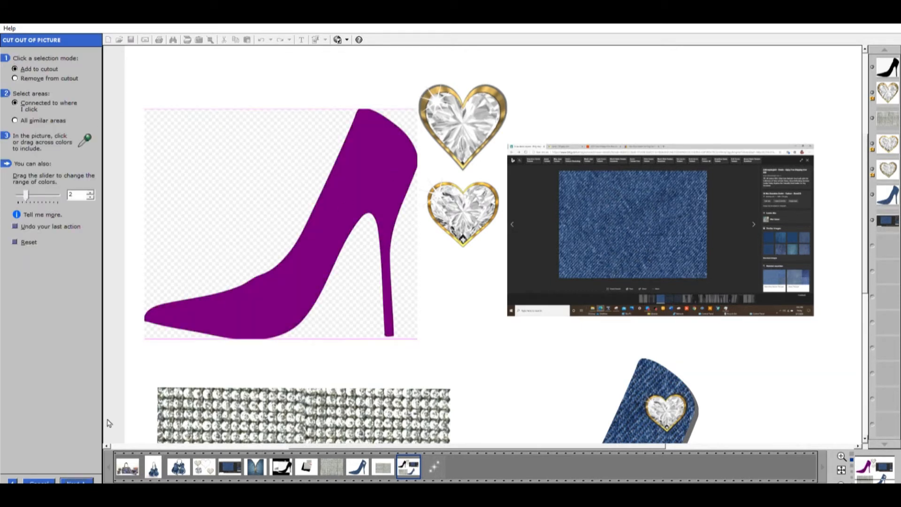
{"action": "left_click", "coordinate": [84, 479]}
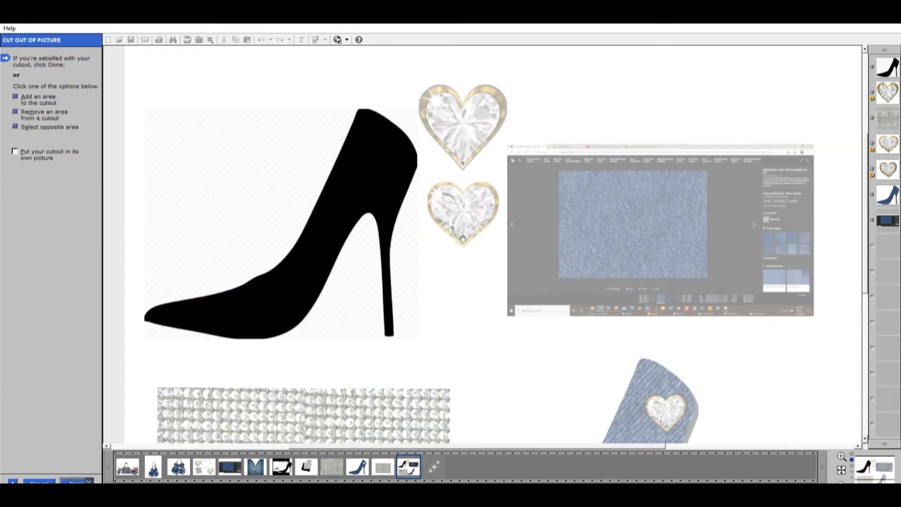
{"action": "left_click", "coordinate": [76, 481]}
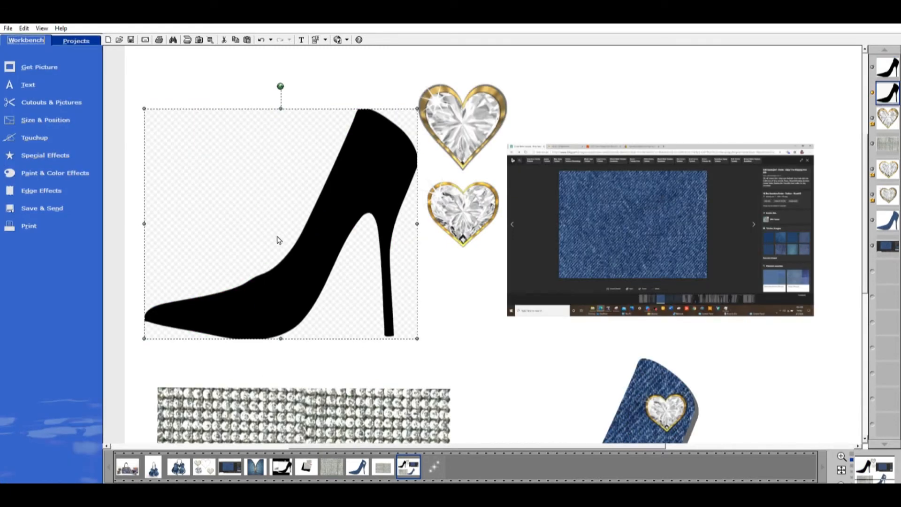
{"action": "left_click_drag", "start_coordinate": [317, 255], "coordinate": [310, 231]}
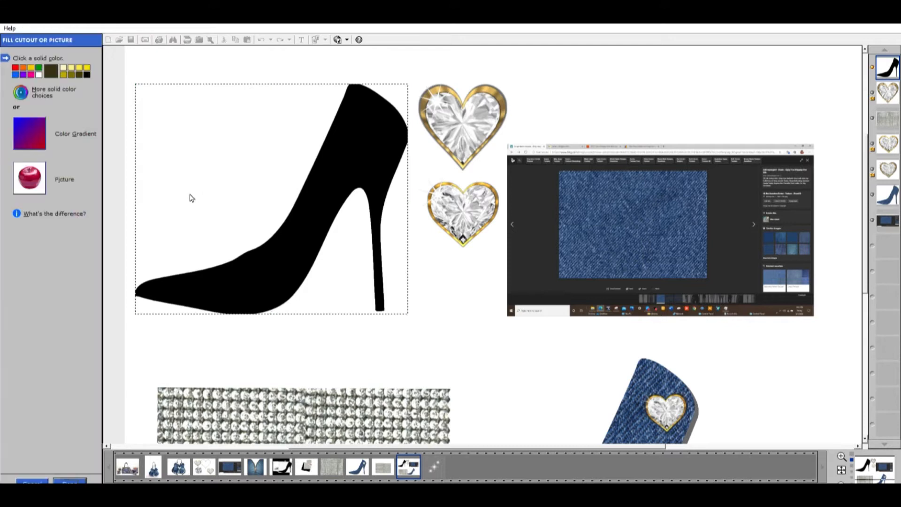
Step: Fill the black shoe cutout with the rhinestone picture and shift the fill slightly up and to the left
{"action": "left_click", "coordinate": [30, 172]}
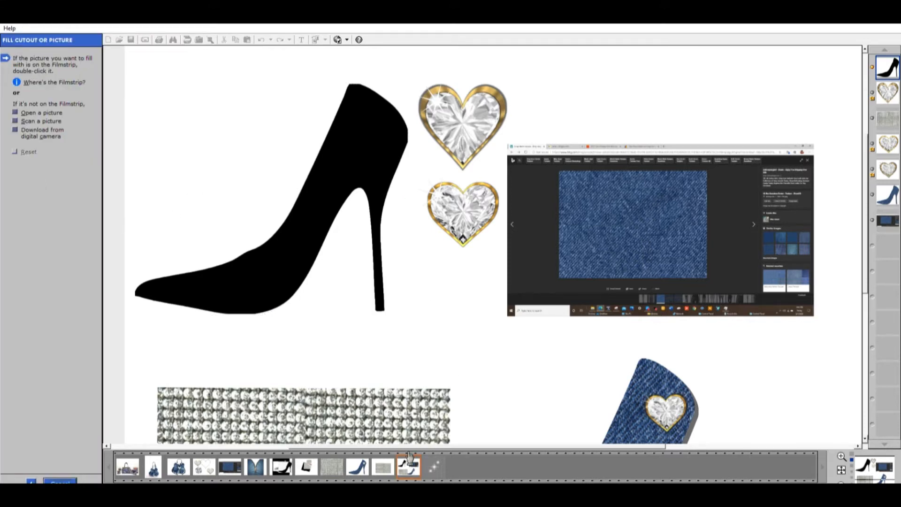
{"action": "left_click_drag", "start_coordinate": [389, 463], "coordinate": [274, 234]}
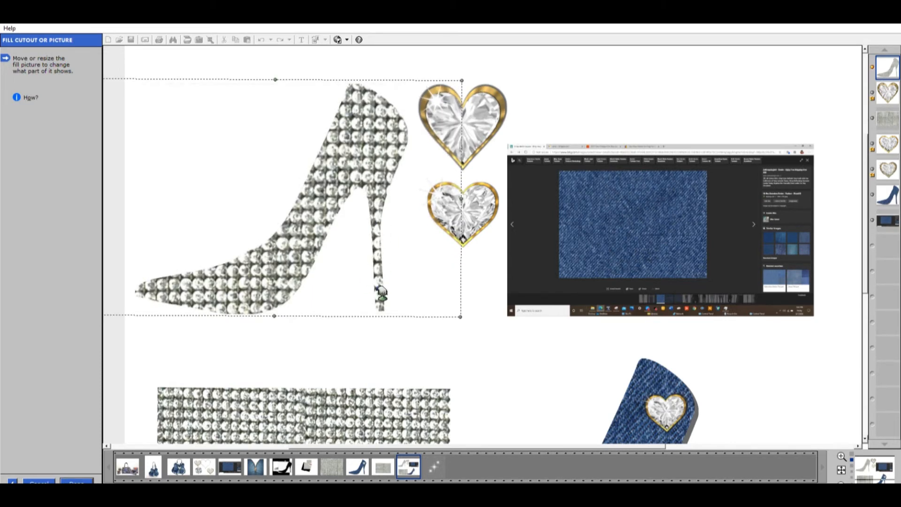
{"action": "left_click_drag", "start_coordinate": [371, 146], "coordinate": [369, 144]}
{"action": "left_click_drag", "start_coordinate": [368, 144], "coordinate": [368, 144]}
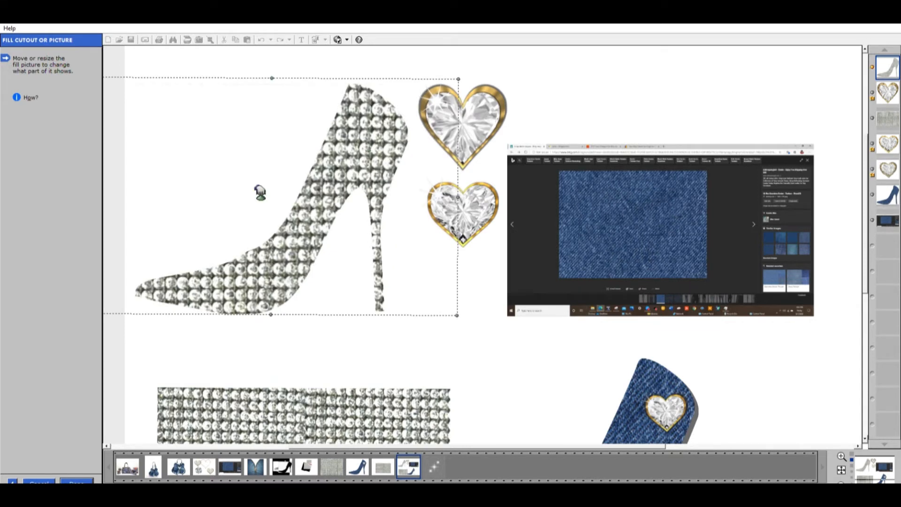
{"action": "left_click", "coordinate": [79, 479]}
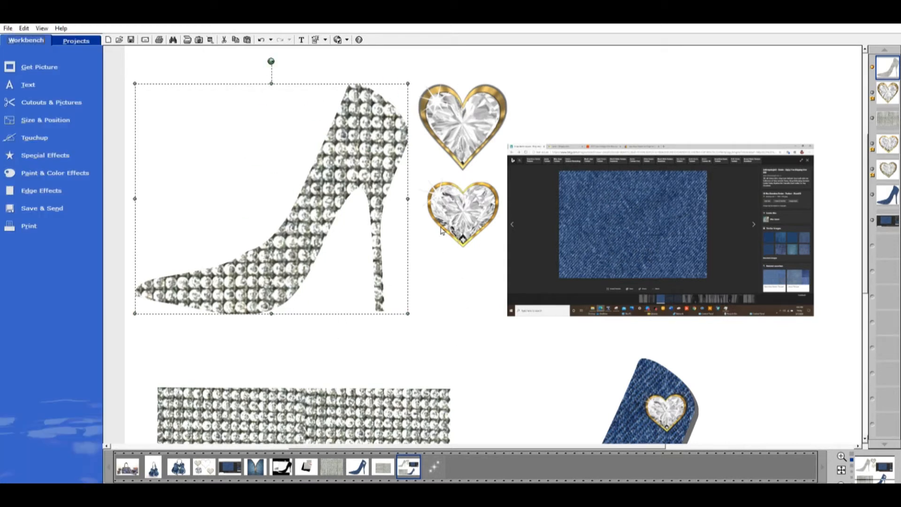
Step: Apply a Soft shadow to the shoe cutout and deselect it
{"action": "left_click", "coordinate": [45, 155]}
{"action": "left_click", "coordinate": [73, 112]}
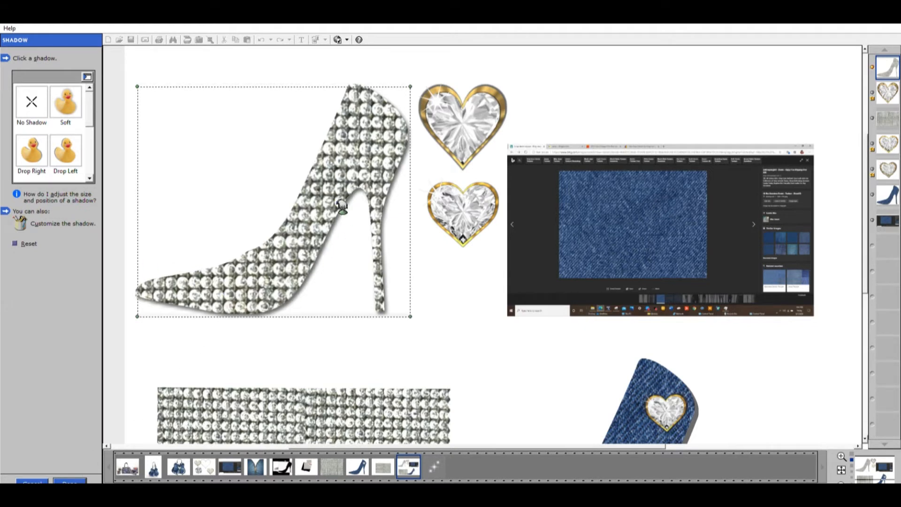
{"action": "left_click", "coordinate": [70, 481]}
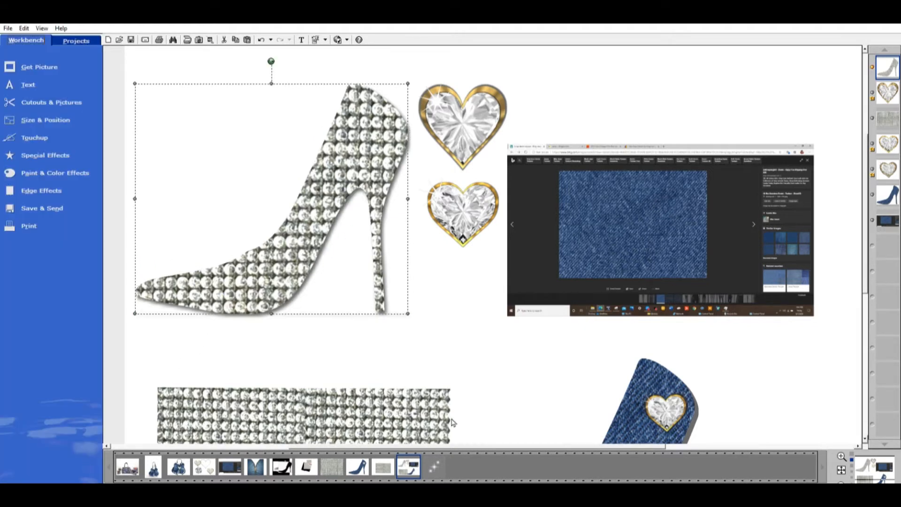
{"action": "left_click", "coordinate": [474, 383]}
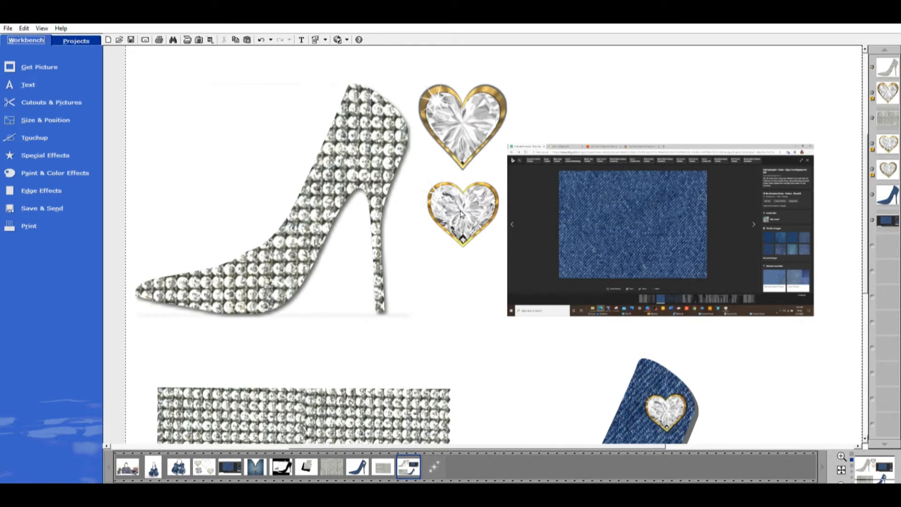
Step: Move the tall diamond heart onto the back of the shoe and stack both large diamond hearts above the shoe
{"action": "left_click", "coordinate": [448, 153]}
{"action": "left_click_drag", "start_coordinate": [448, 153], "coordinate": [349, 190]}
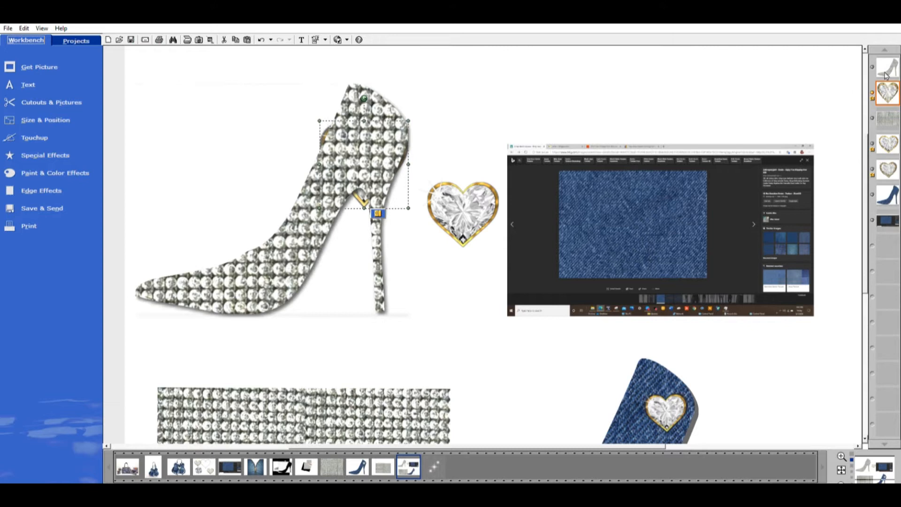
{"action": "left_click_drag", "start_coordinate": [885, 76], "coordinate": [884, 61]}
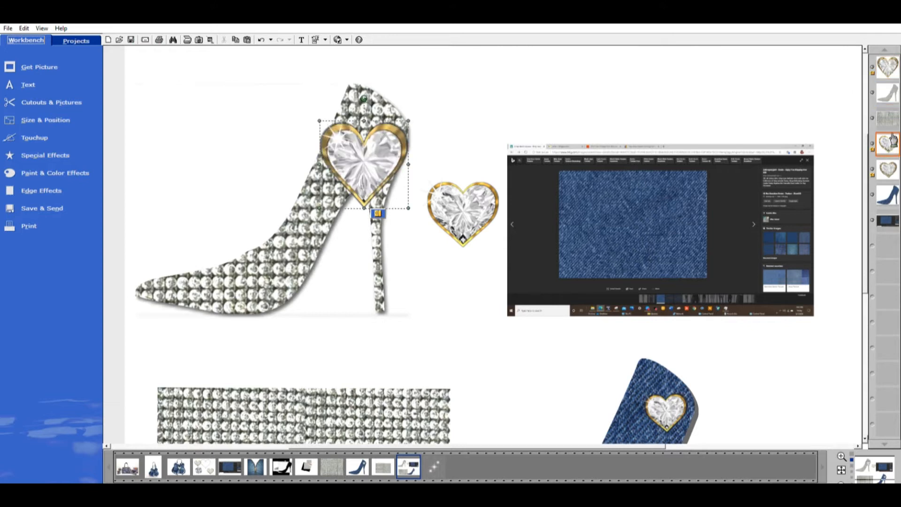
{"action": "left_click_drag", "start_coordinate": [893, 141], "coordinate": [886, 64]}
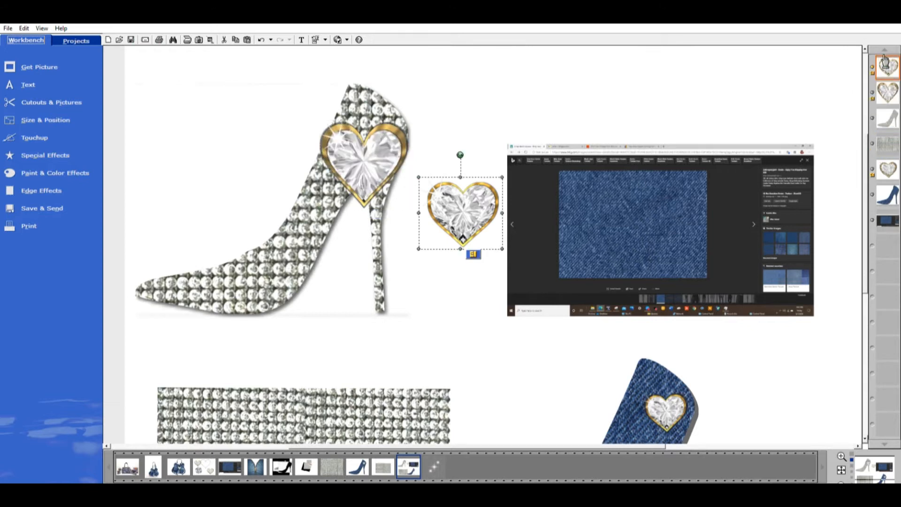
Step: Shrink the tall diamond heart to fit within the upper heel area of the rhinestone shoe
{"action": "left_click", "coordinate": [395, 175]}
{"action": "left_click", "coordinate": [359, 157]}
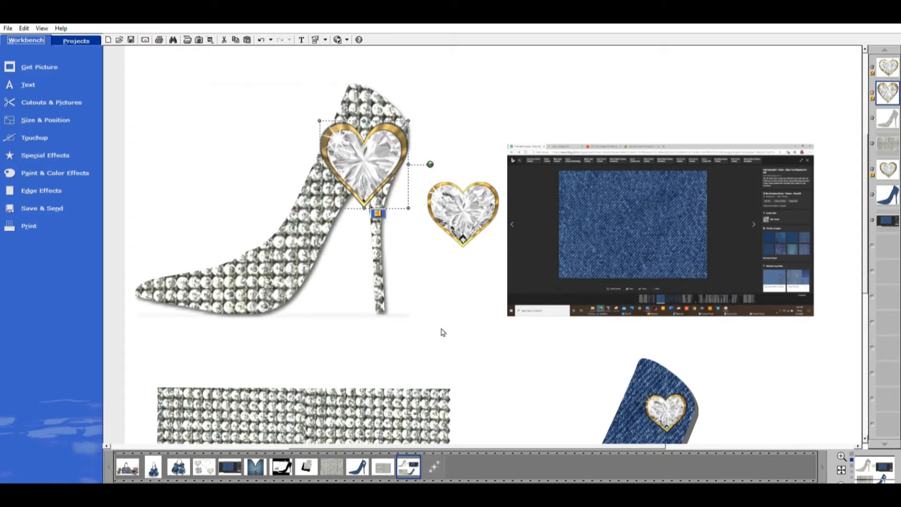
{"action": "left_click_drag", "start_coordinate": [408, 208], "coordinate": [383, 150]}
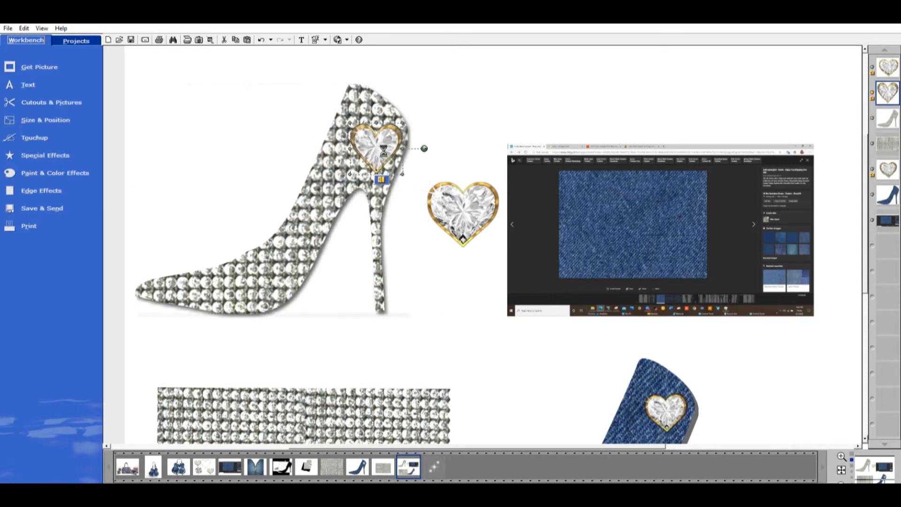
{"action": "left_click", "coordinate": [450, 346]}
Step: Apply a Soft shadow to the tall diamond heart on the shoe and enlarge the shadow slightly around it
{"action": "left_click", "coordinate": [382, 138]}
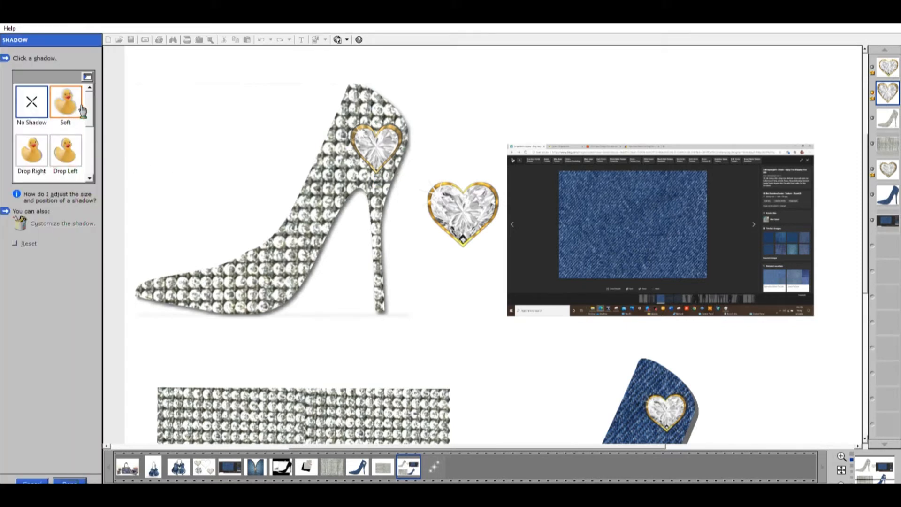
{"action": "left_click", "coordinate": [69, 103]}
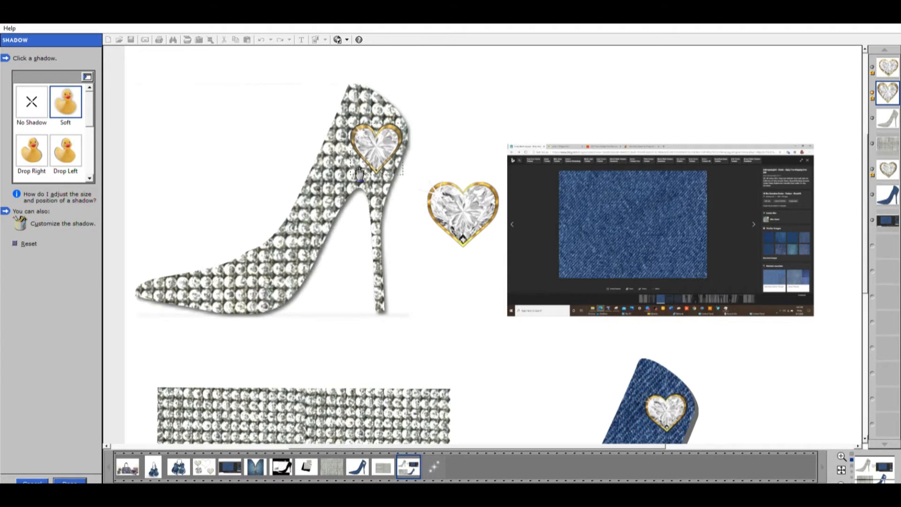
{"action": "left_click_drag", "start_coordinate": [360, 174], "coordinate": [356, 176]}
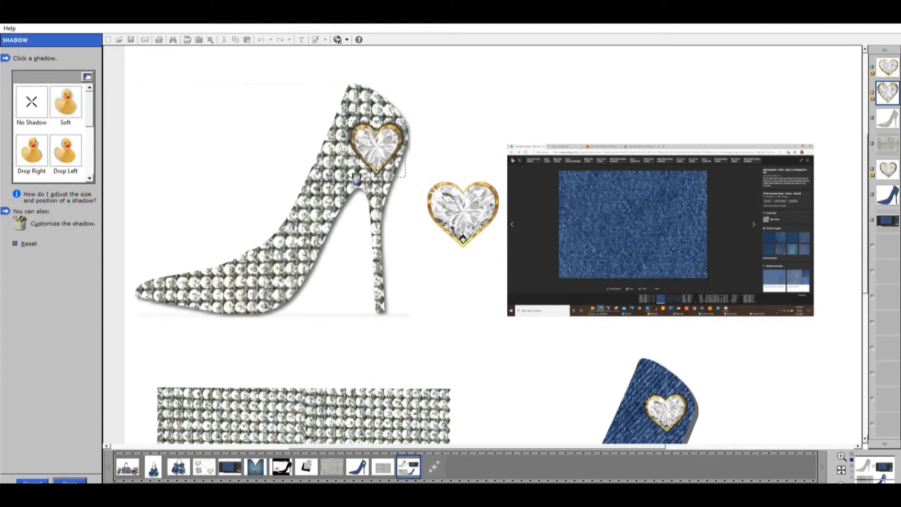
{"action": "left_click", "coordinate": [68, 481]}
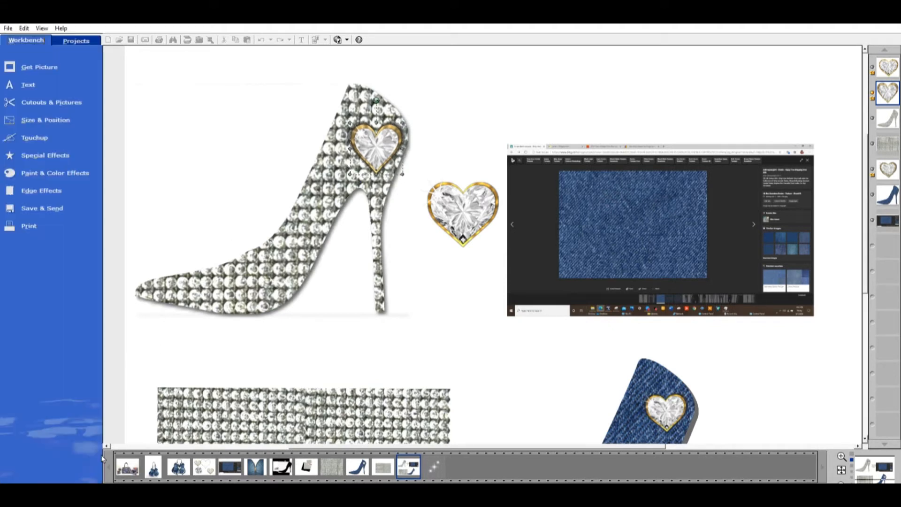
Step: Move the shadowed diamond heart off the shoe to the blank area above the other large diamond heart
{"action": "left_click_drag", "start_coordinate": [866, 254], "coordinate": [871, 313]}
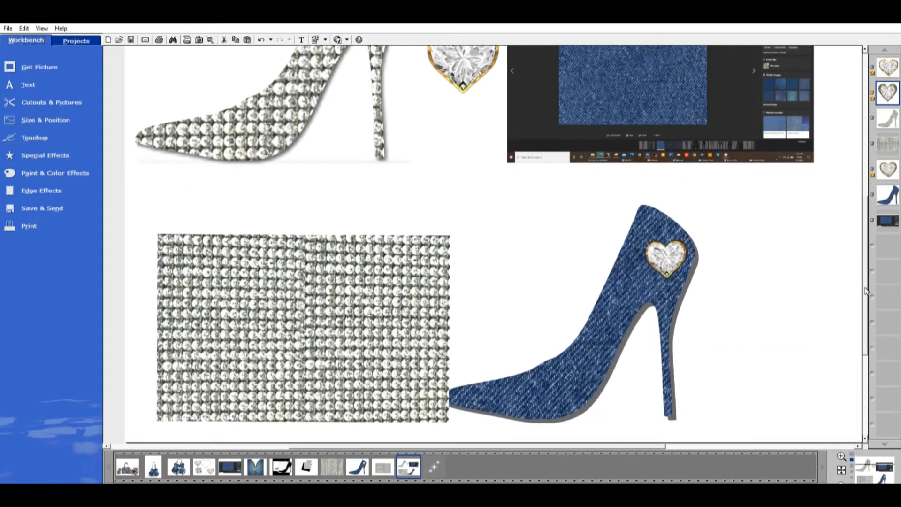
{"action": "scroll", "coordinate": [703, 258], "scroll_direction": "up", "scroll_amount": 3}
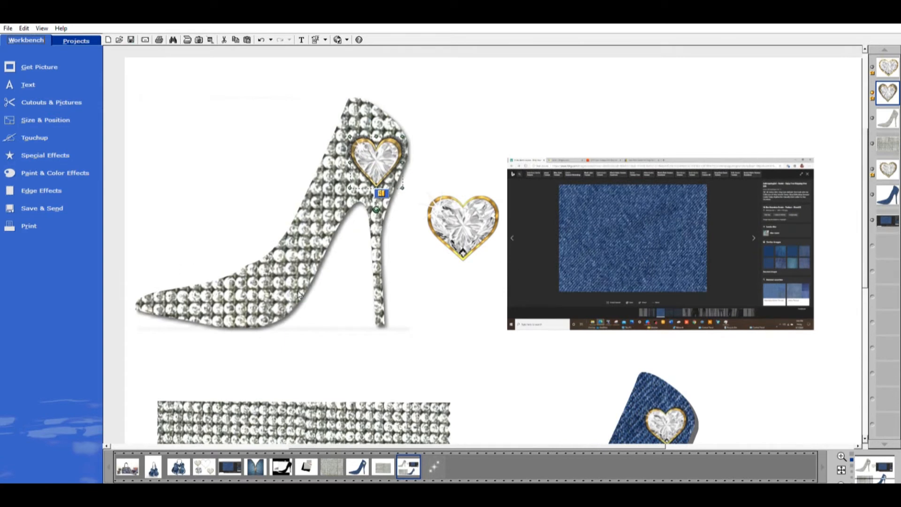
{"action": "left_click_drag", "start_coordinate": [389, 155], "coordinate": [508, 102]}
Step: Replace the shoe's rhinestone fill with the denim texture screenshot
{"action": "left_click", "coordinate": [317, 200]}
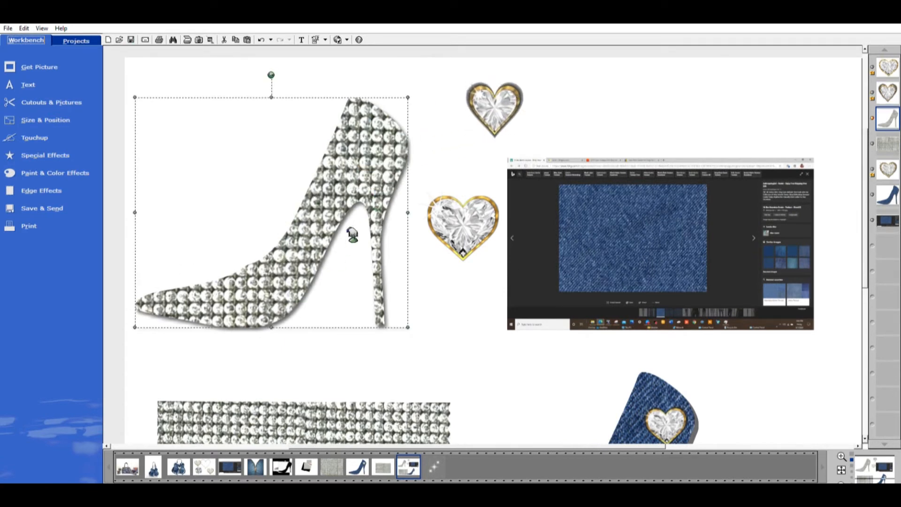
{"action": "left_click", "coordinate": [48, 95]}
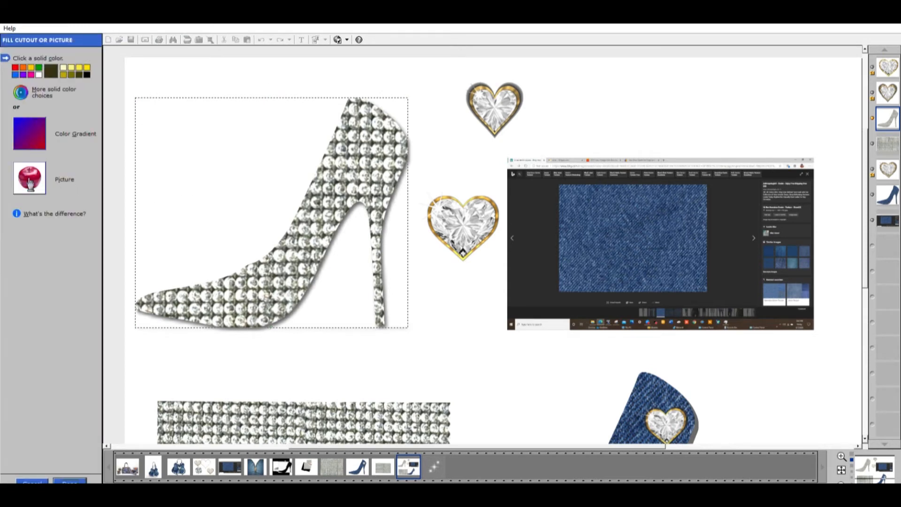
{"action": "left_click", "coordinate": [29, 182]}
{"action": "left_click_drag", "start_coordinate": [234, 464], "coordinate": [316, 198]}
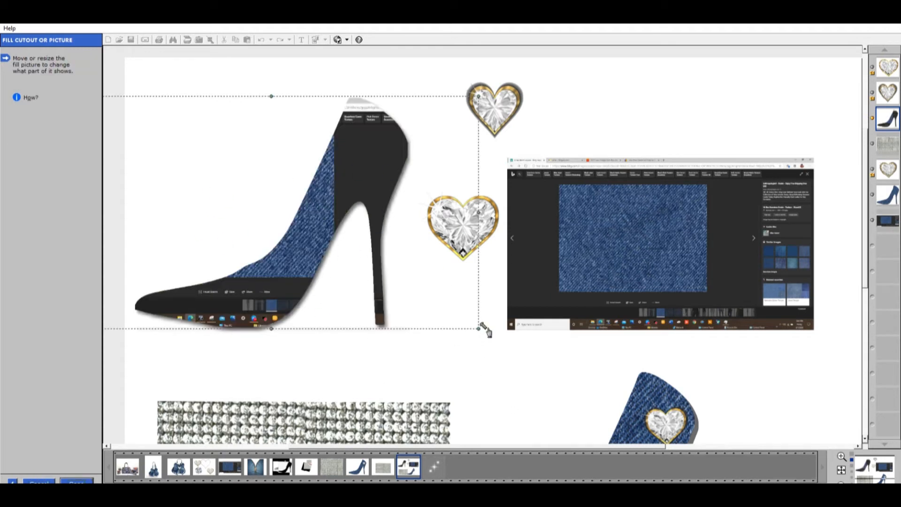
Step: Enlarge and reposition the fill picture so only denim covers the whole shoe, and complete the fill
{"action": "left_click_drag", "start_coordinate": [478, 328], "coordinate": [665, 434]}
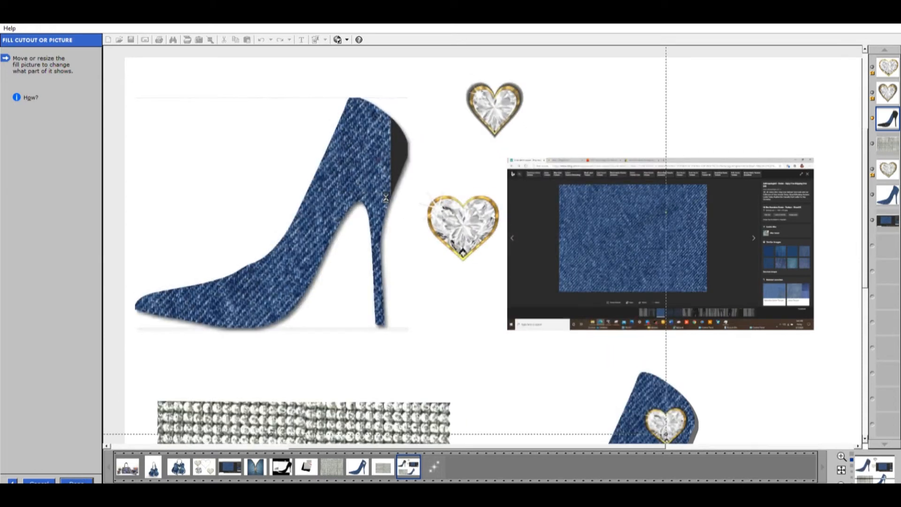
{"action": "left_click_drag", "start_coordinate": [349, 172], "coordinate": [389, 178]}
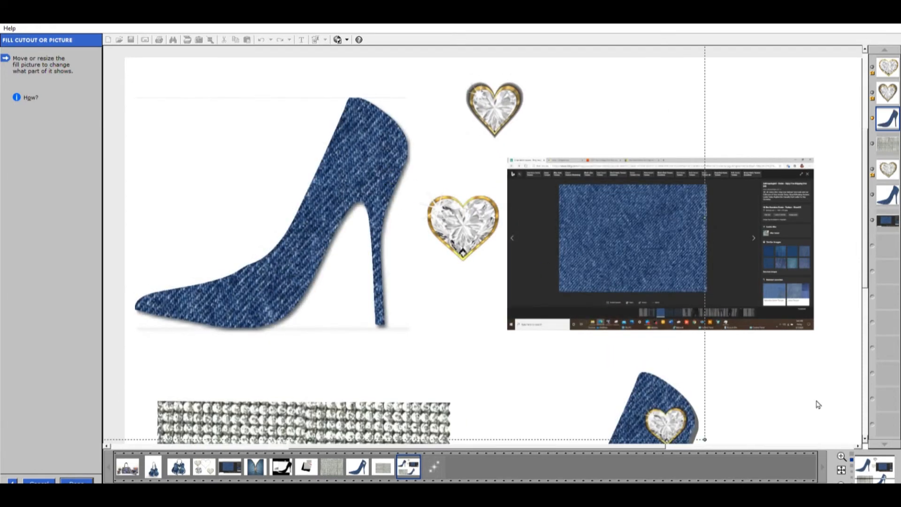
{"action": "mouse_move", "coordinate": [705, 440]}
{"action": "left_mouse_down"}
{"action": "mouse_move", "coordinate": [362, 261]}
{"action": "mouse_move", "coordinate": [498, 361]}
{"action": "mouse_move", "coordinate": [710, 436]}
{"action": "left_mouse_up"}
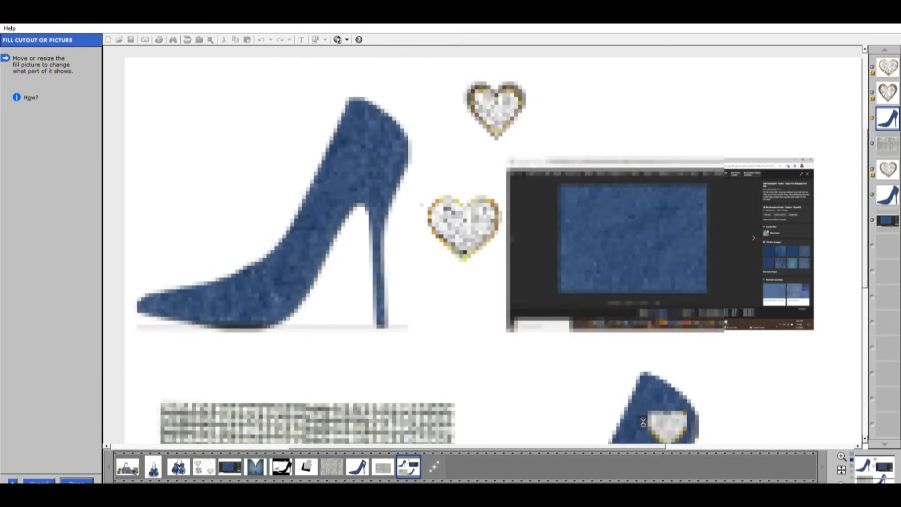
{"action": "left_click_drag", "start_coordinate": [659, 421], "coordinate": [652, 424]}
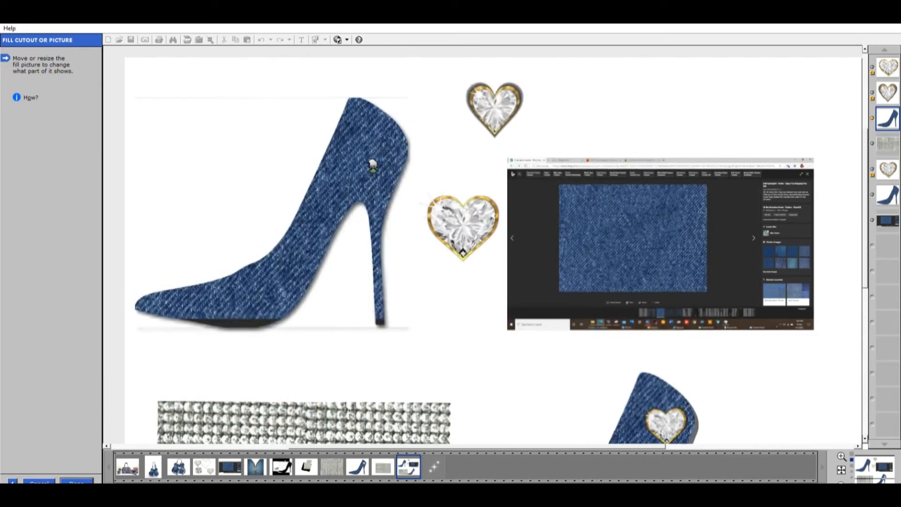
{"action": "mouse_move", "coordinate": [381, 172]}
{"action": "left_mouse_down"}
{"action": "mouse_move", "coordinate": [378, 182]}
{"action": "mouse_move", "coordinate": [364, 171]}
{"action": "mouse_move", "coordinate": [375, 165]}
{"action": "left_mouse_up"}
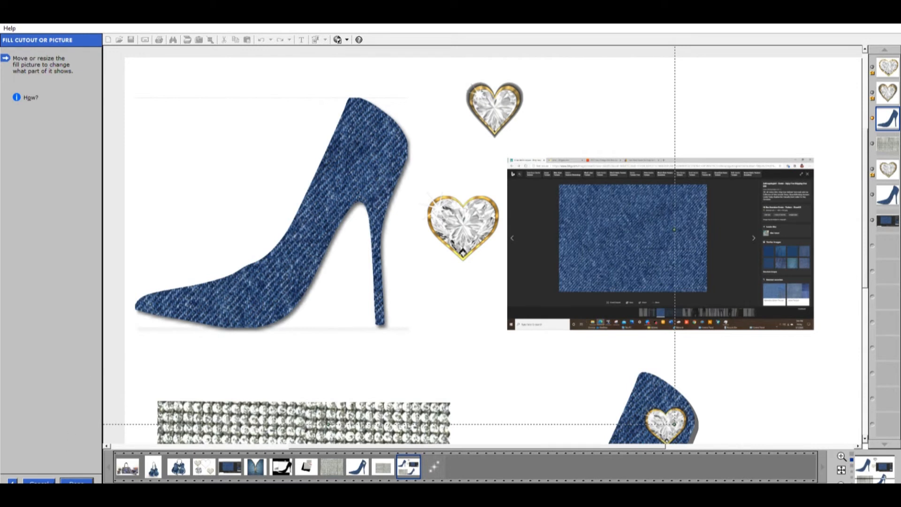
{"action": "left_click", "coordinate": [81, 481]}
Step: Move the wider diamond heart onto the upper heel area of the denim shoe and shrink it to fit
{"action": "left_click", "coordinate": [470, 219]}
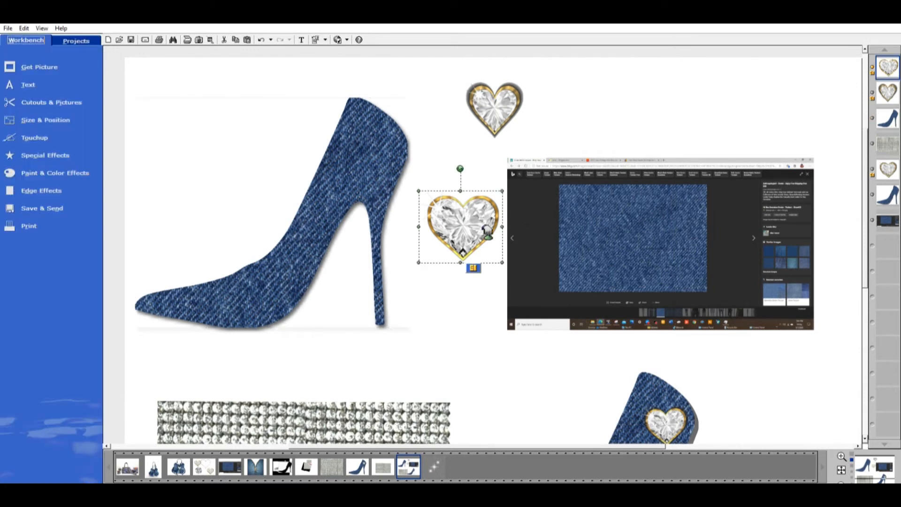
{"action": "left_click_drag", "start_coordinate": [487, 231], "coordinate": [399, 162]}
{"action": "left_click_drag", "start_coordinate": [421, 194], "coordinate": [348, 185]}
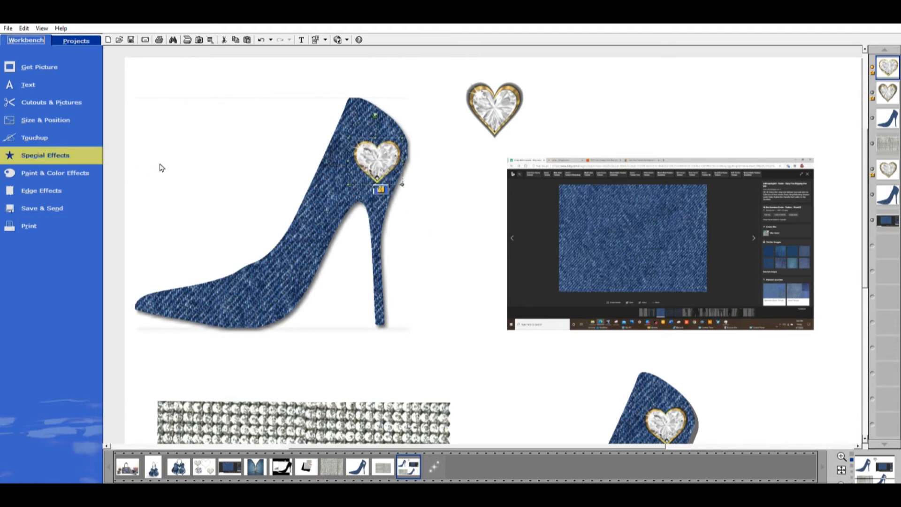
Step: Apply a Soft shadow to the diamond heart on the denim shoe
{"action": "left_click", "coordinate": [185, 168]}
{"action": "left_click", "coordinate": [69, 96]}
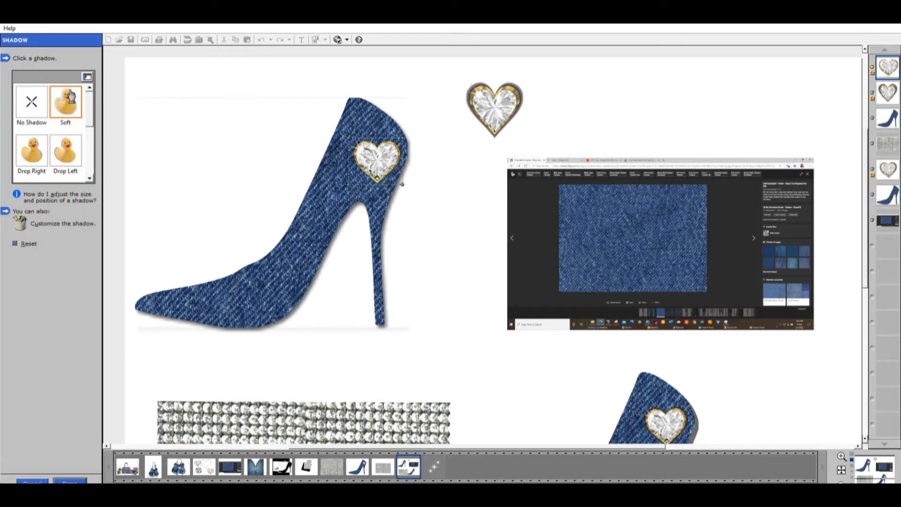
{"action": "left_click", "coordinate": [350, 186]}
{"action": "left_click", "coordinate": [80, 479]}
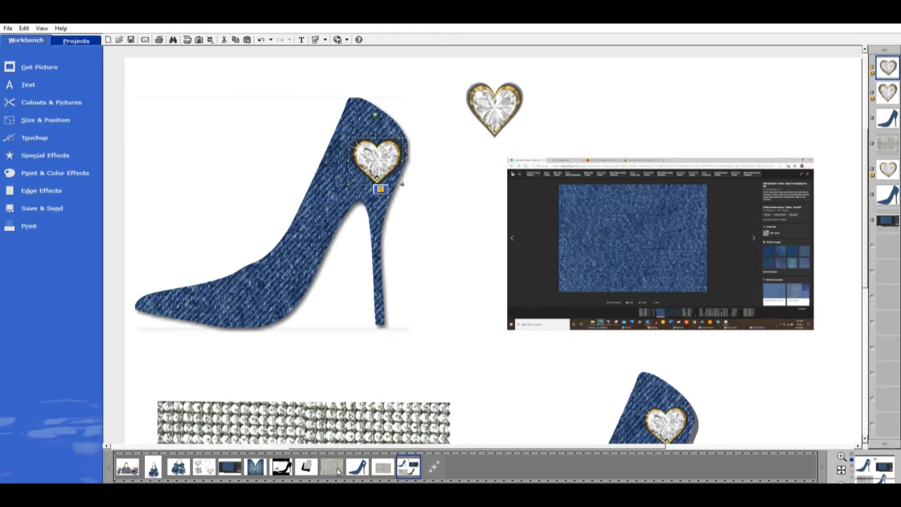
Step: Examine the zippered denim picture and the denim texture screenshot as source images alongside the finished shoe
{"action": "left_click", "coordinate": [255, 465]}
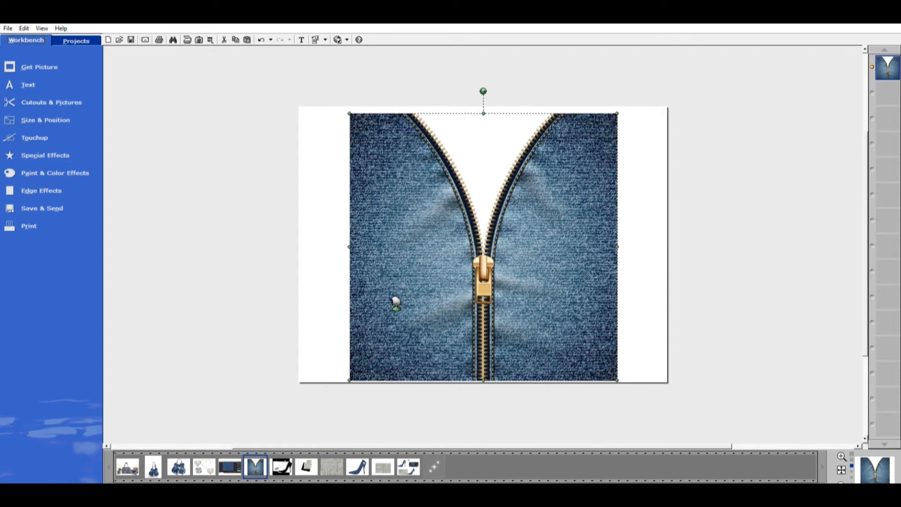
{"action": "left_click", "coordinate": [211, 495]}
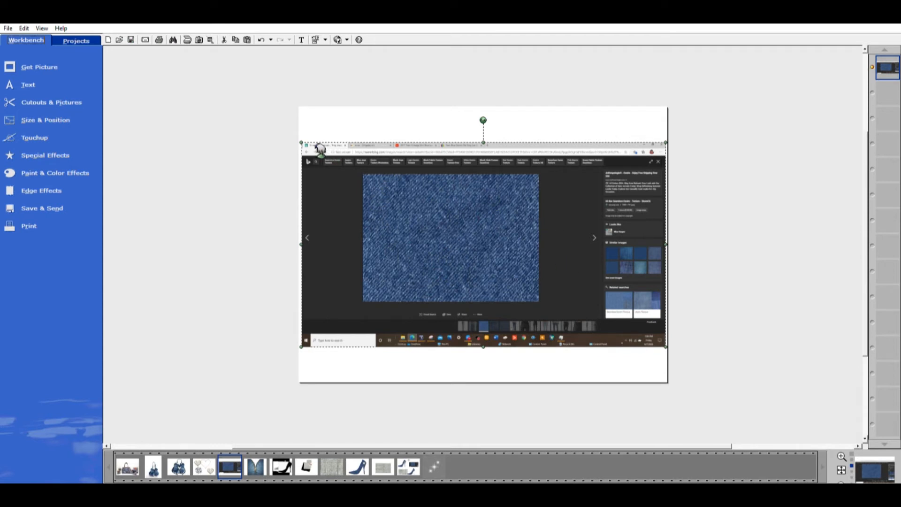
{"action": "scroll", "coordinate": [490, 183], "scroll_direction": "up", "scroll_amount": 1}
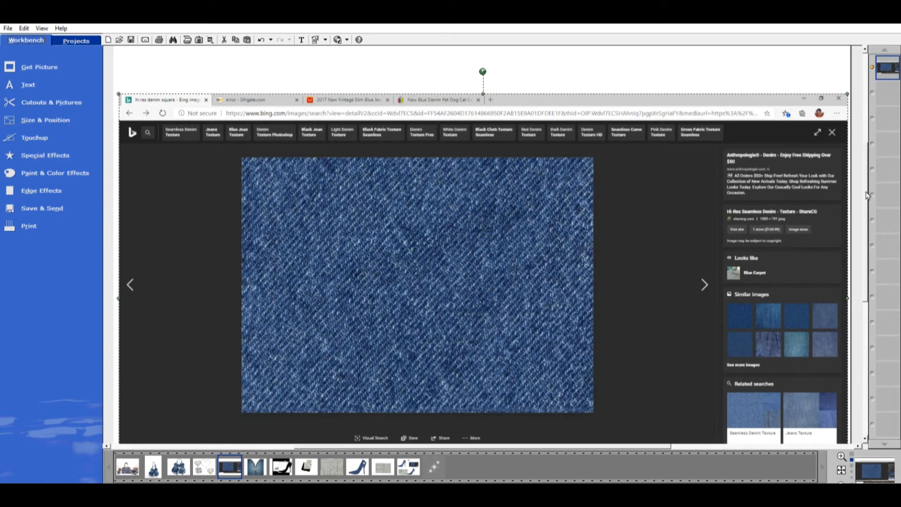
{"action": "left_click_drag", "start_coordinate": [869, 190], "coordinate": [869, 218]}
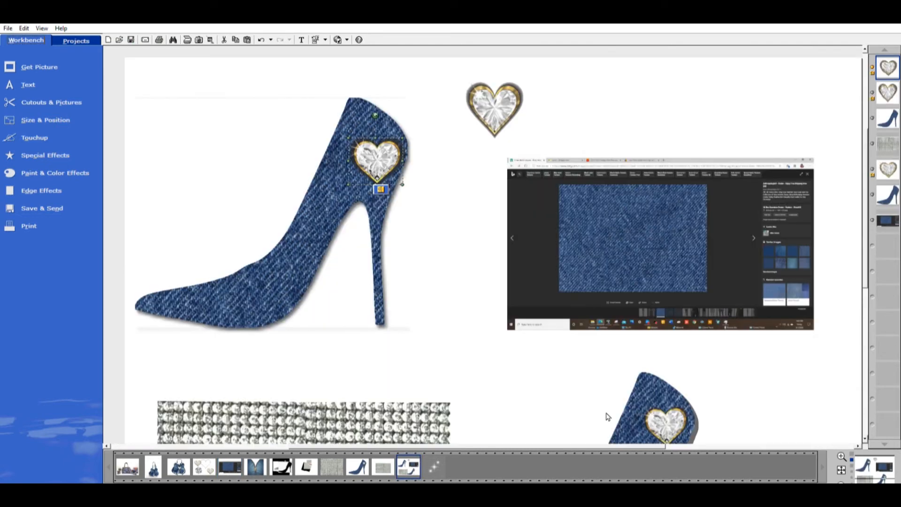
{"action": "mouse_move", "coordinate": [868, 270]}
{"action": "left_mouse_down"}
{"action": "mouse_move", "coordinate": [872, 335]}
{"action": "mouse_move", "coordinate": [868, 255]}
{"action": "left_mouse_up"}
{"action": "left_click", "coordinate": [258, 465]}
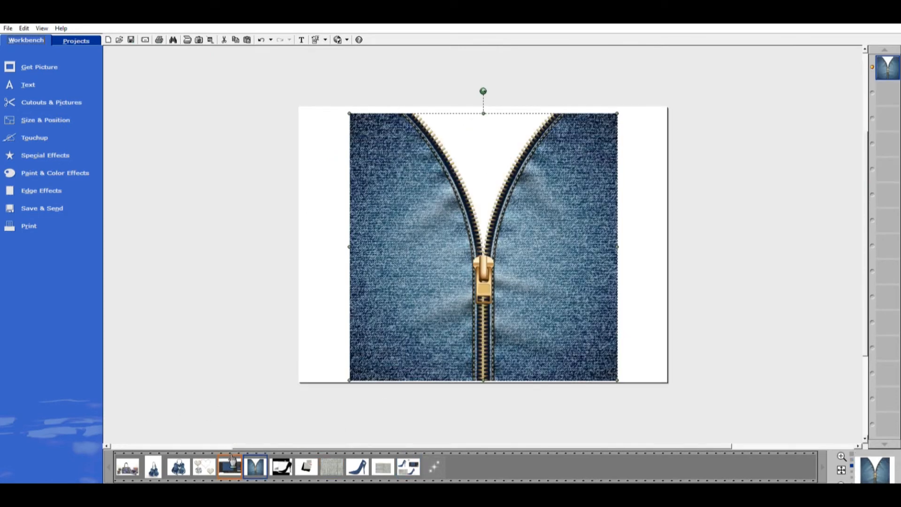
Step: Try cutting the denim out of the zipper picture by color selection with a color range of 2, then reset the selection
{"action": "key", "text": "ctrl+v"}
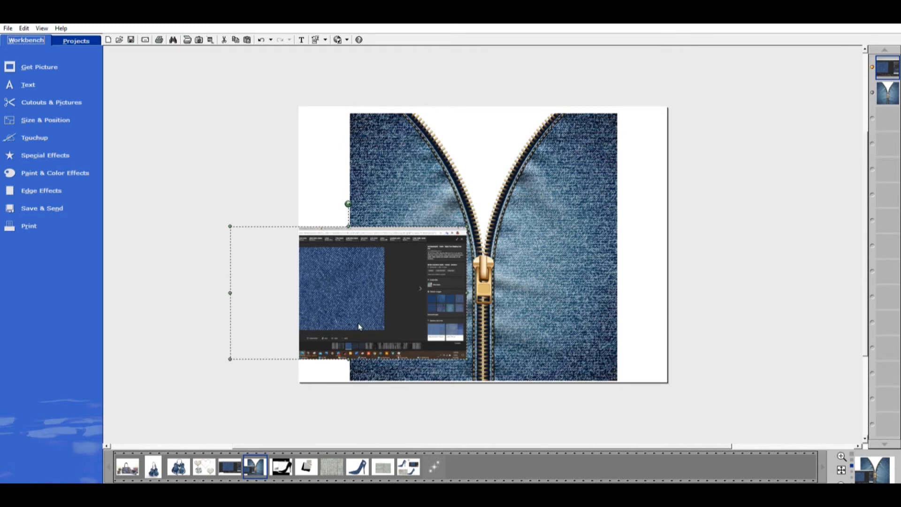
{"action": "key", "text": "Delete"}
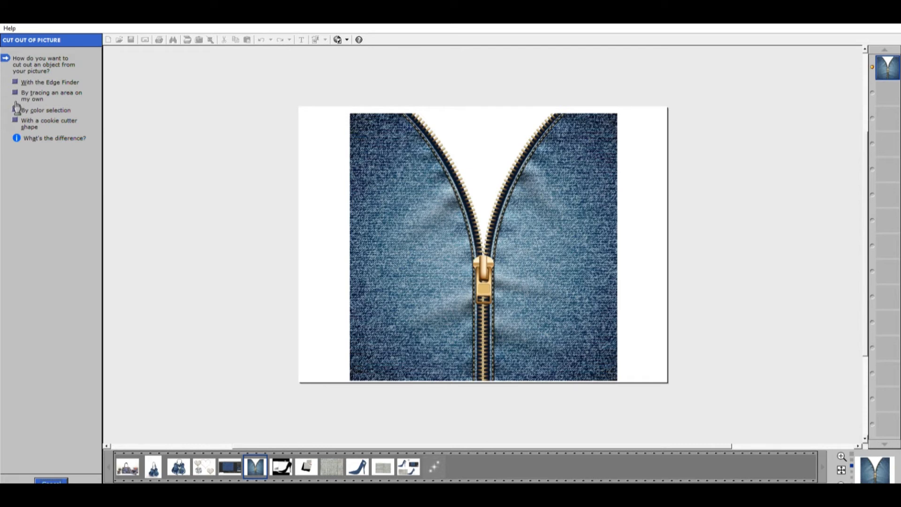
{"action": "left_click", "coordinate": [17, 109]}
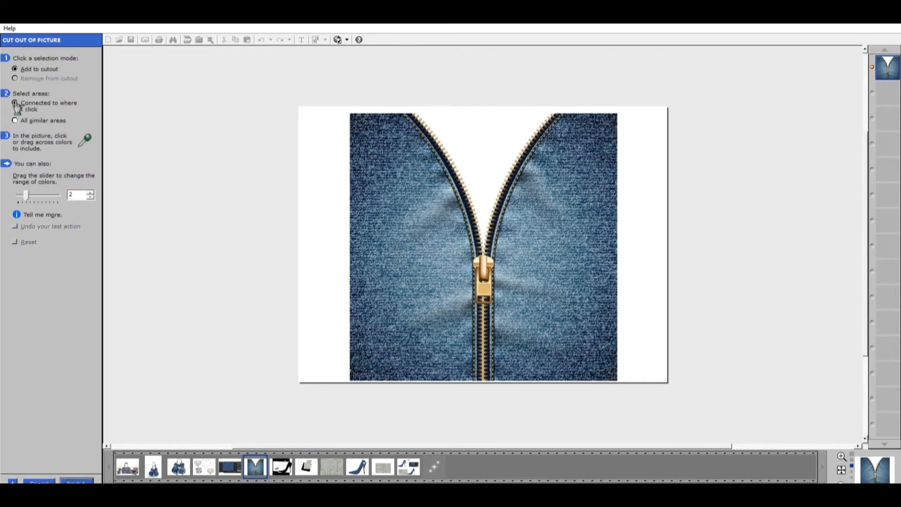
{"action": "left_click", "coordinate": [407, 180]}
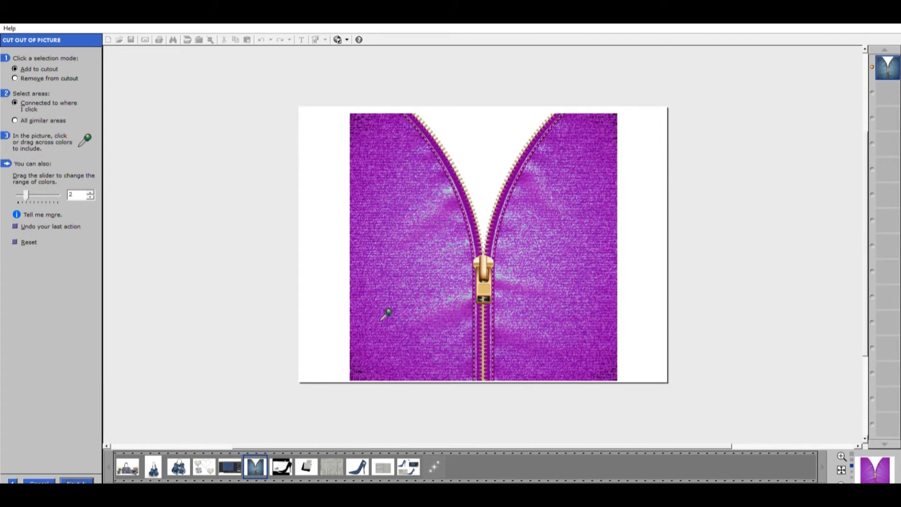
{"action": "left_click", "coordinate": [28, 242]}
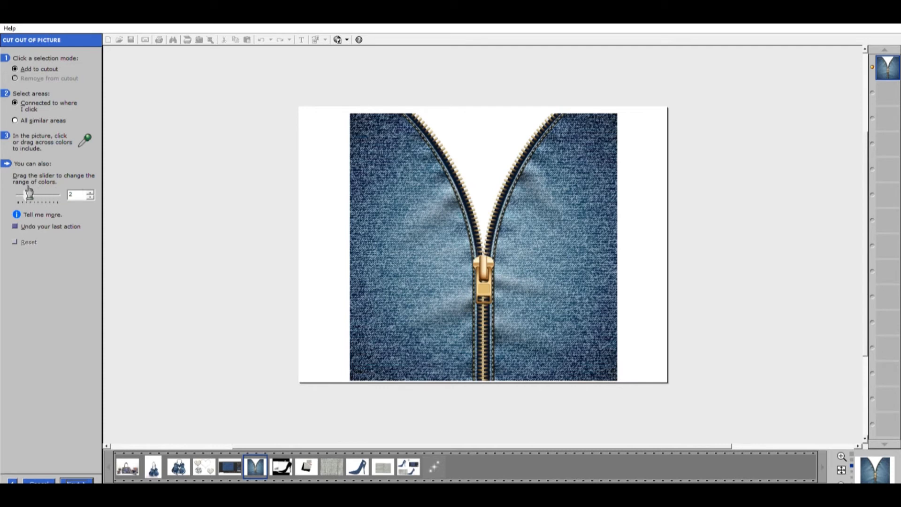
Step: Try selecting the denim beside the zipper with color ranges of 1 and 0, then clear the selection
{"action": "left_click_drag", "start_coordinate": [26, 194], "coordinate": [20, 194]}
{"action": "left_click", "coordinate": [364, 169]}
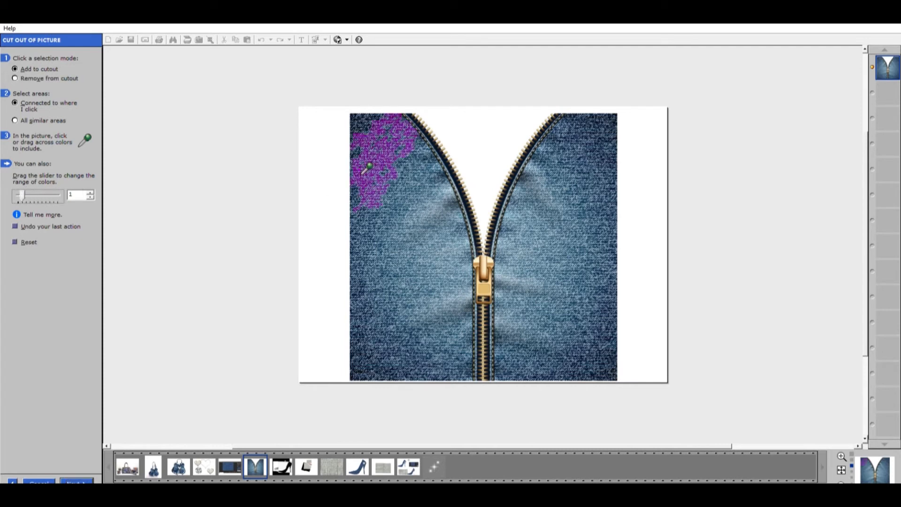
{"action": "left_click", "coordinate": [413, 210]}
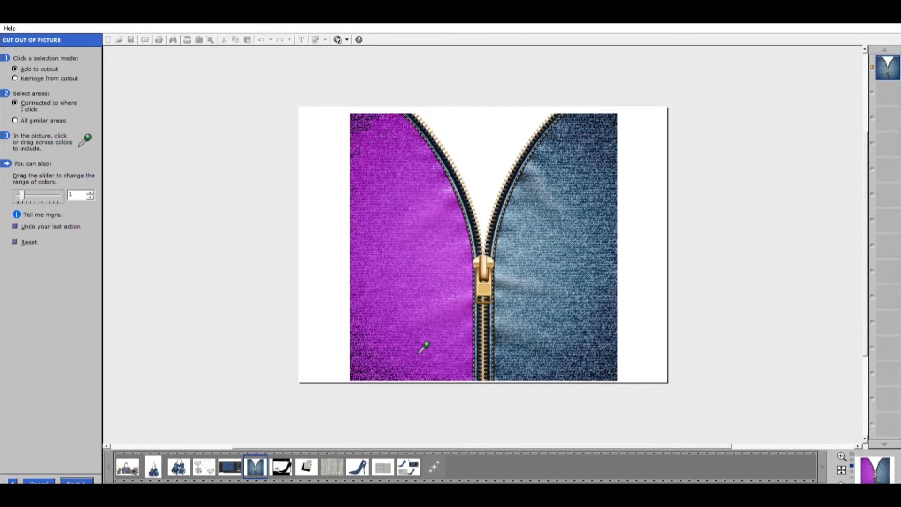
{"action": "left_click", "coordinate": [356, 378]}
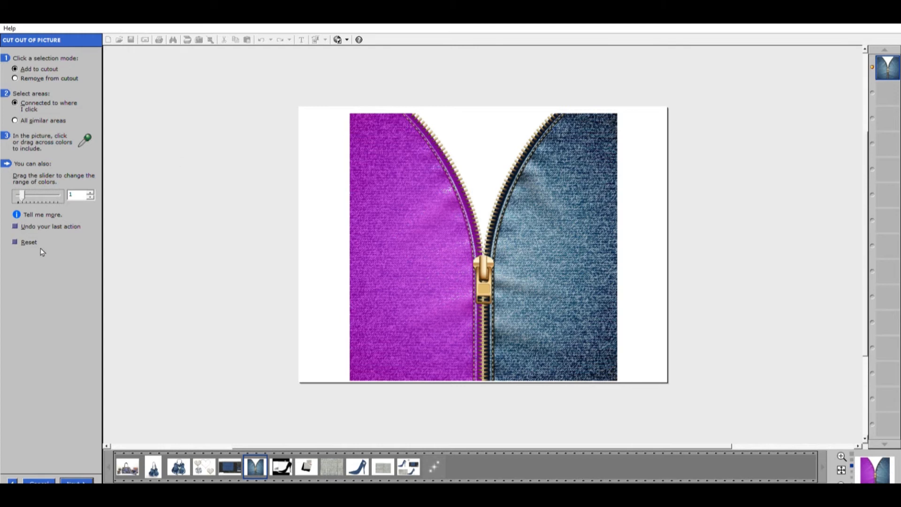
{"action": "left_click", "coordinate": [18, 225]}
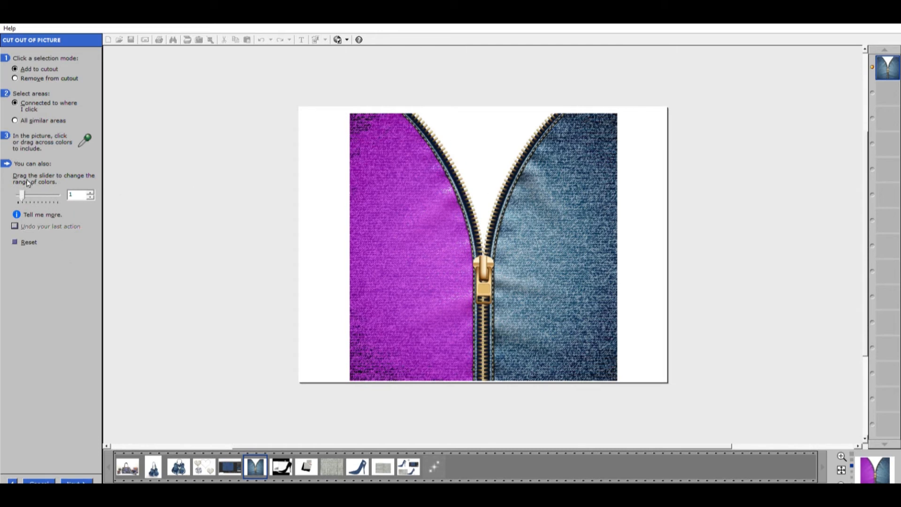
{"action": "left_click_drag", "start_coordinate": [23, 195], "coordinate": [18, 195]}
{"action": "left_click", "coordinate": [360, 376]}
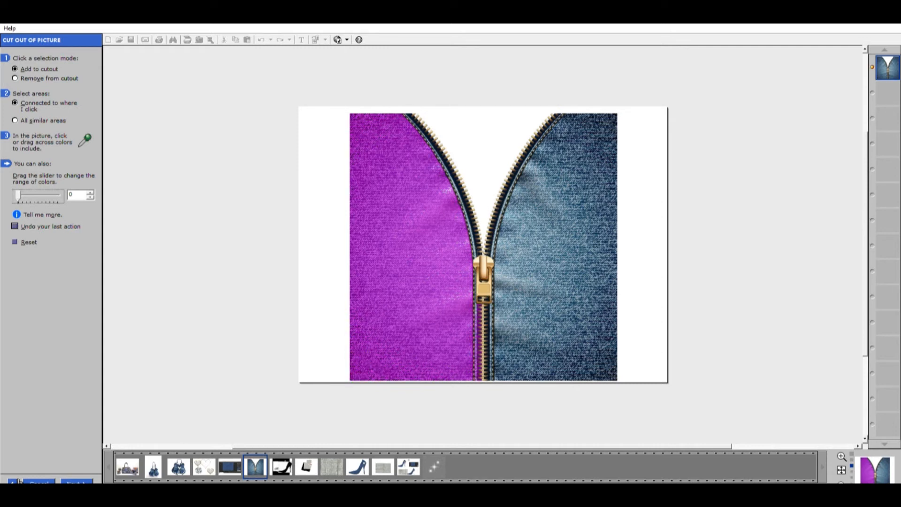
{"action": "left_click", "coordinate": [16, 225]}
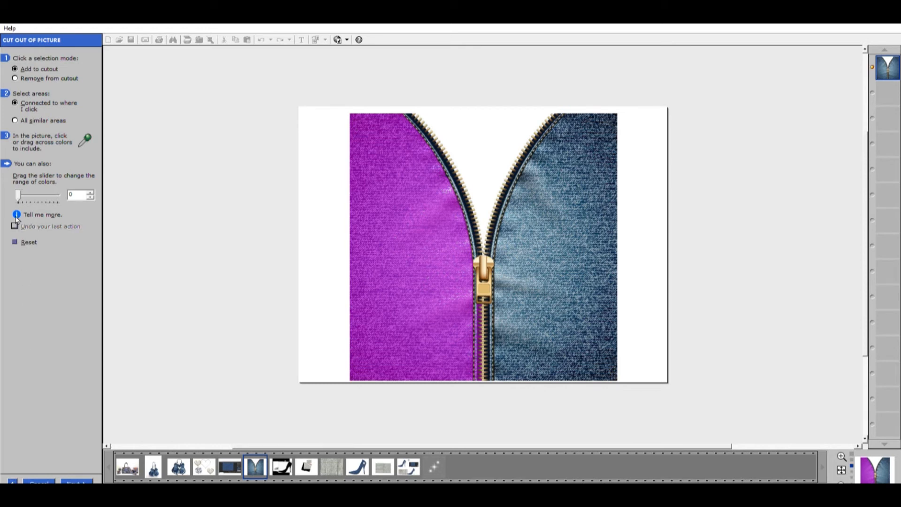
{"action": "left_click", "coordinate": [16, 241]}
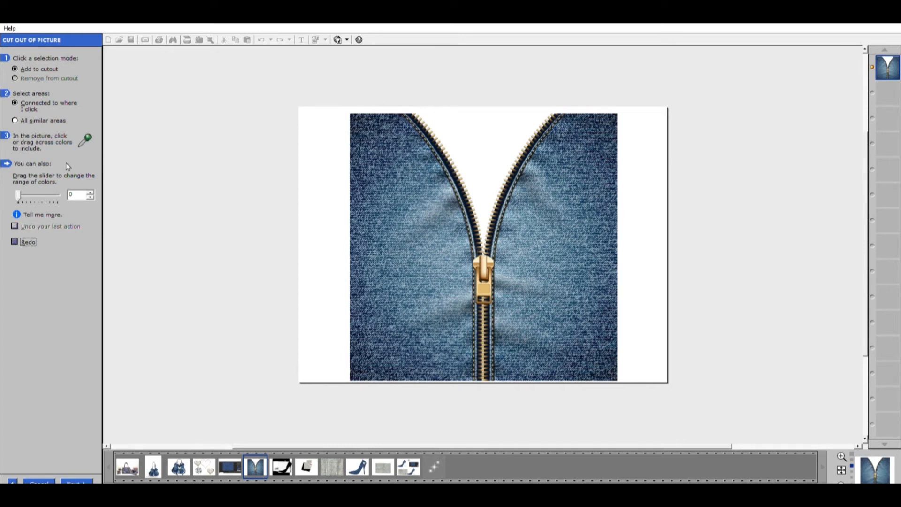
Step: Try selecting the denim on both sides of the zipper with a color range of 1, then abandon the color selection
{"action": "left_click_drag", "start_coordinate": [18, 194], "coordinate": [25, 195]}
{"action": "left_click", "coordinate": [413, 193]}
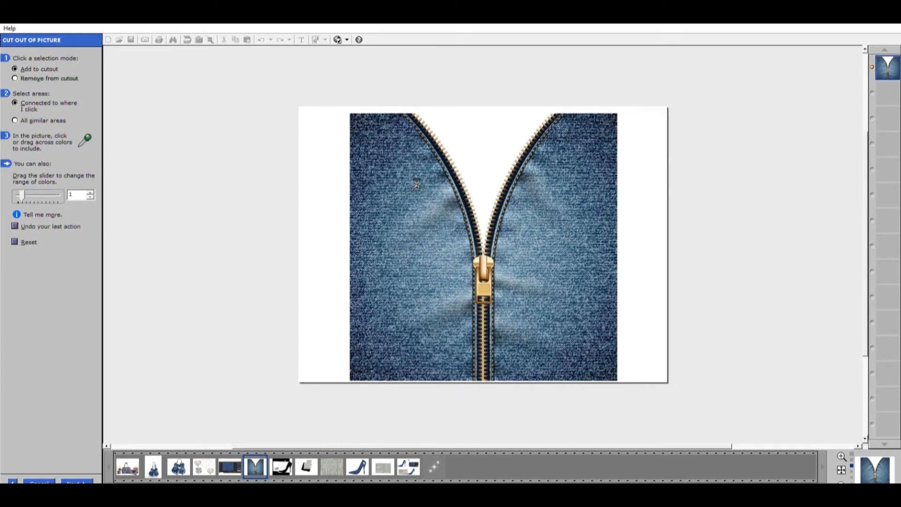
{"action": "left_click", "coordinate": [403, 176]}
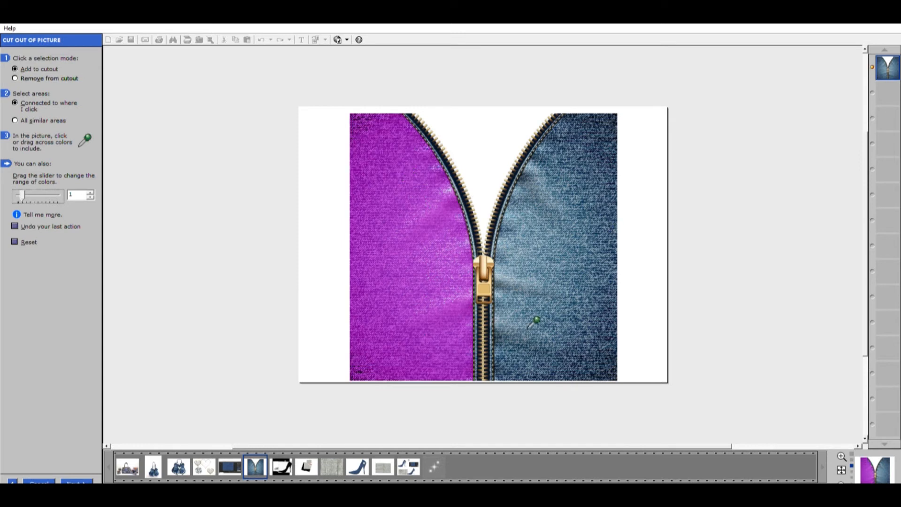
{"action": "left_click", "coordinate": [573, 145]}
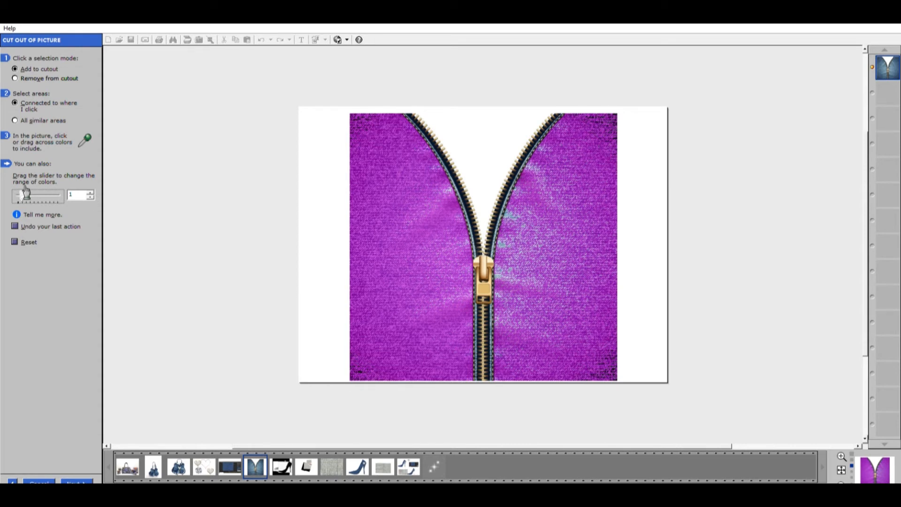
{"action": "left_click_drag", "start_coordinate": [26, 193], "coordinate": [18, 193]}
{"action": "left_click", "coordinate": [33, 481]}
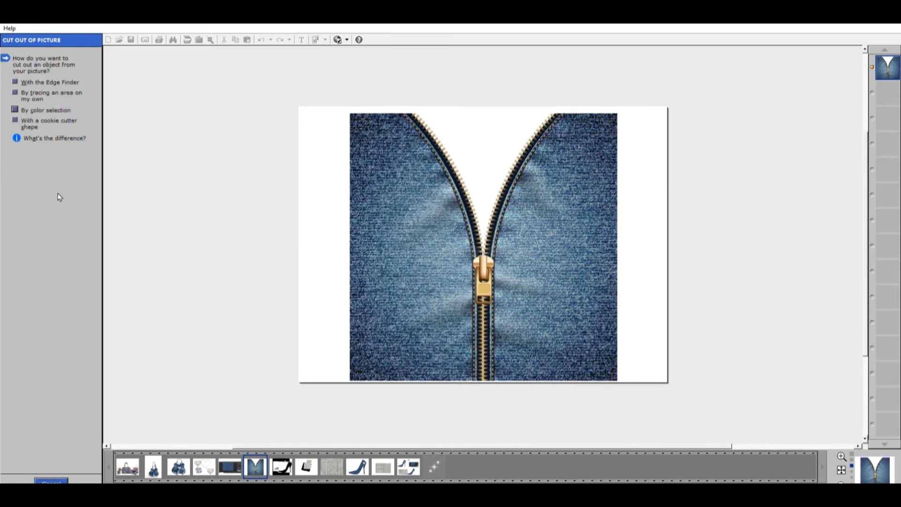
Step: Trace a cutout outline by hand down the zipper's left stitched edge, around its lower end and up the other side
{"action": "left_click", "coordinate": [16, 93]}
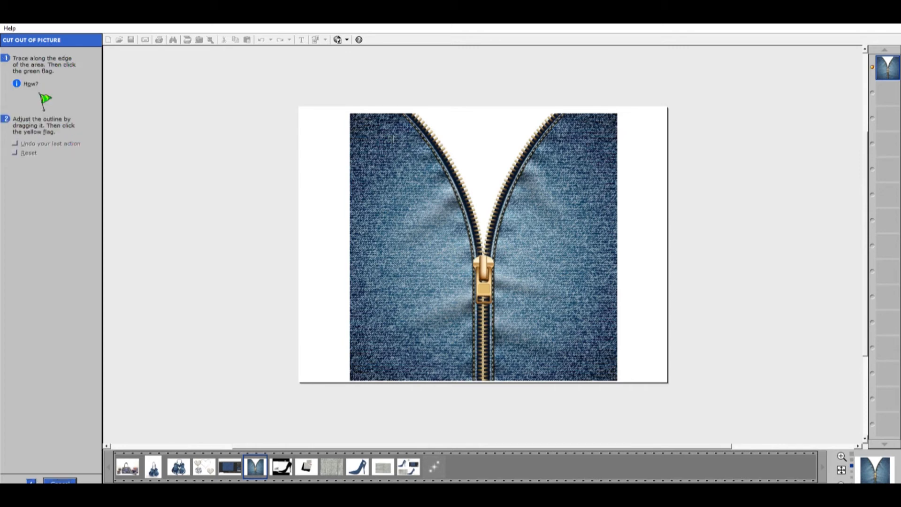
{"action": "scroll", "coordinate": [393, 141], "scroll_direction": "up", "scroll_amount": 2}
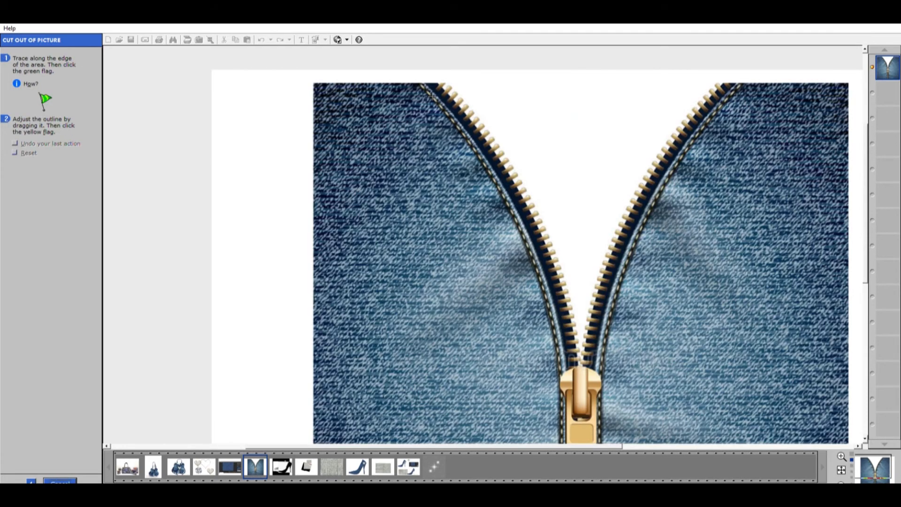
{"action": "left_click_drag", "start_coordinate": [411, 82], "coordinate": [448, 106]}
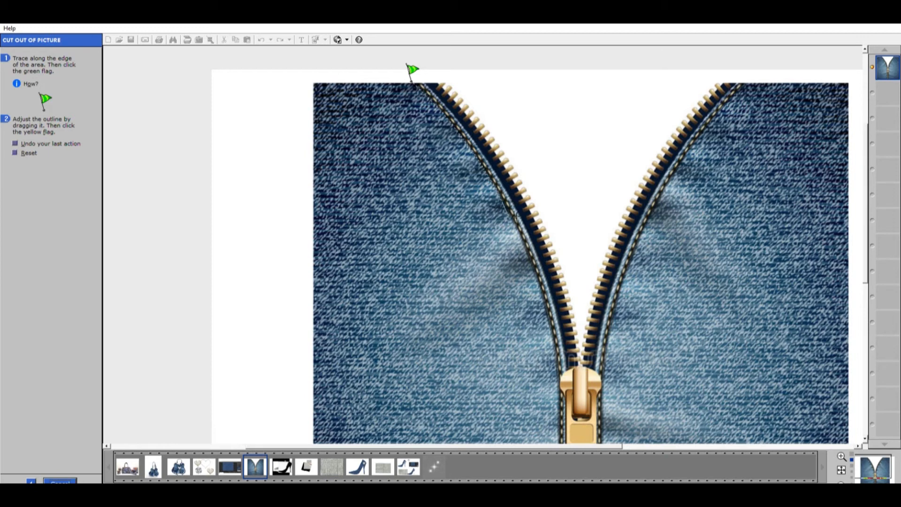
{"action": "left_click_drag", "start_coordinate": [521, 213], "coordinate": [526, 231]}
{"action": "left_click", "coordinate": [18, 141]}
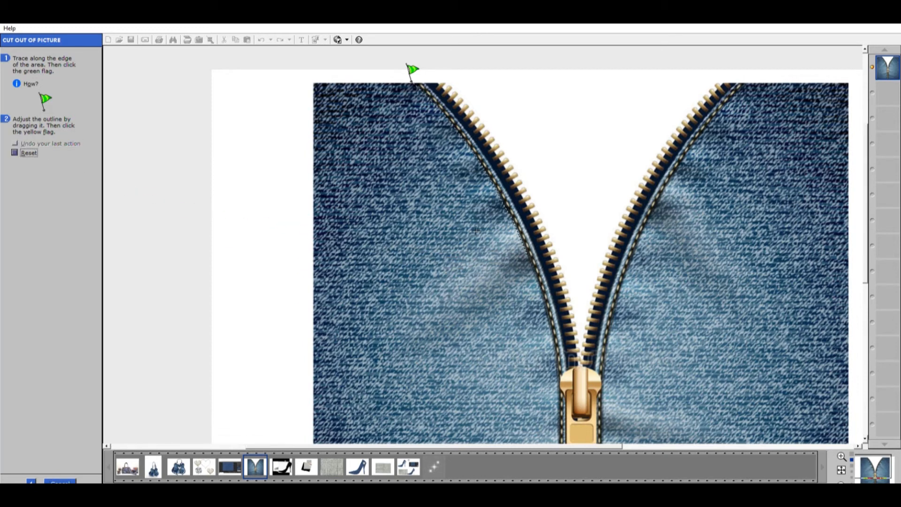
{"action": "left_click", "coordinate": [541, 271]}
{"action": "left_click_drag", "start_coordinate": [866, 275], "coordinate": [866, 370]}
{"action": "mouse_move", "coordinate": [544, 211]}
{"action": "left_mouse_down"}
{"action": "mouse_move", "coordinate": [554, 243]}
{"action": "mouse_move", "coordinate": [567, 233]}
{"action": "mouse_move", "coordinate": [573, 299]}
{"action": "mouse_move", "coordinate": [564, 315]}
{"action": "mouse_move", "coordinate": [622, 142]}
{"action": "left_mouse_up"}
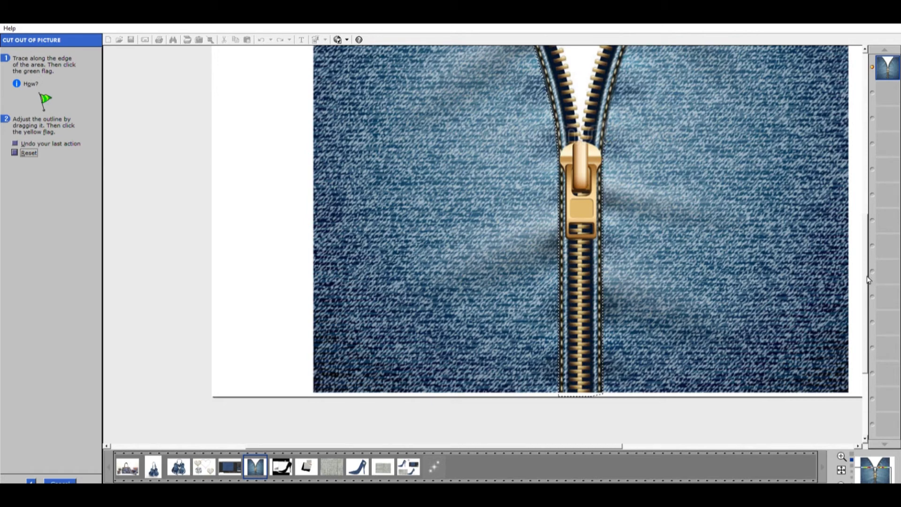
Step: Finish the outline along the zipper's upper right edge, close it at the starting point and complete the cutout
{"action": "scroll", "coordinate": [868, 279], "scroll_direction": "up", "scroll_amount": 5}
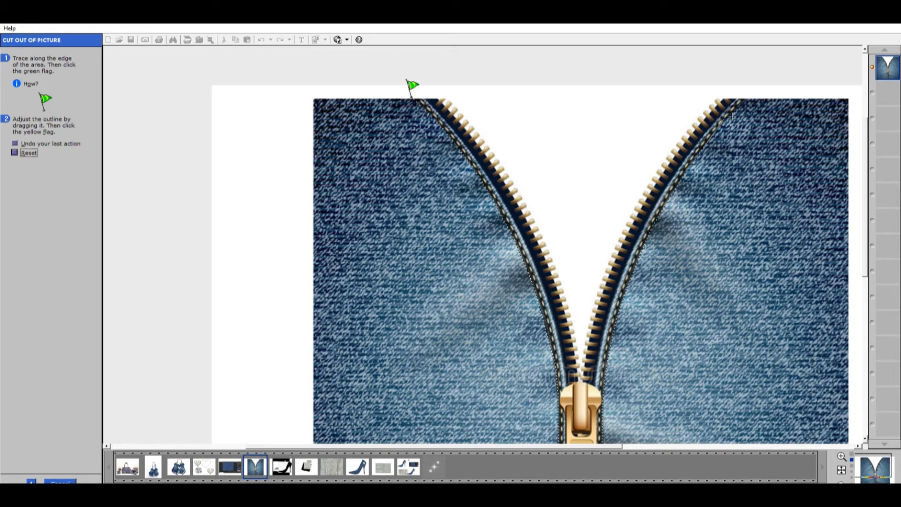
{"action": "left_click", "coordinate": [758, 95]}
{"action": "left_click", "coordinate": [412, 83]}
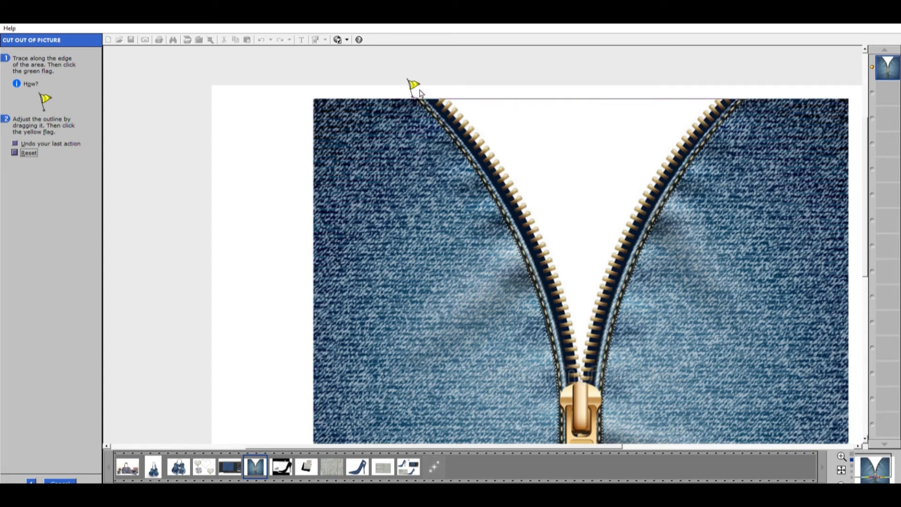
{"action": "left_click", "coordinate": [46, 95]}
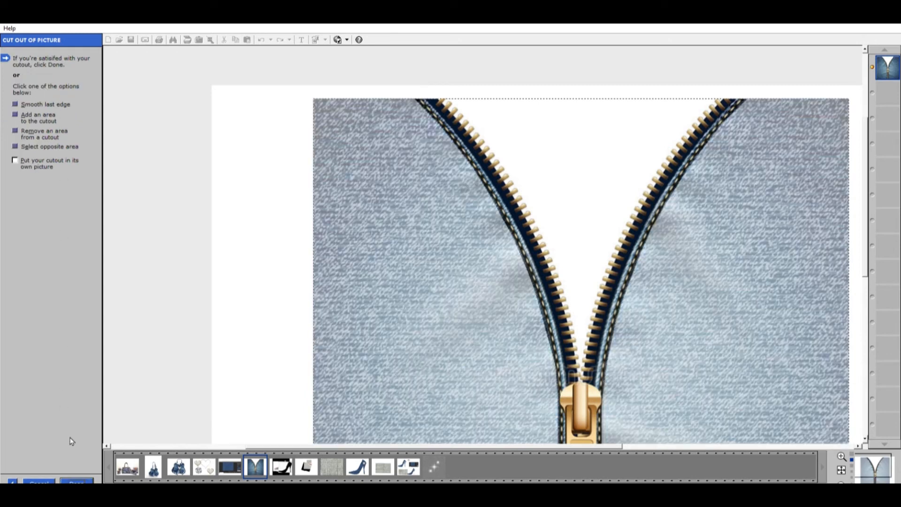
{"action": "left_click", "coordinate": [73, 478]}
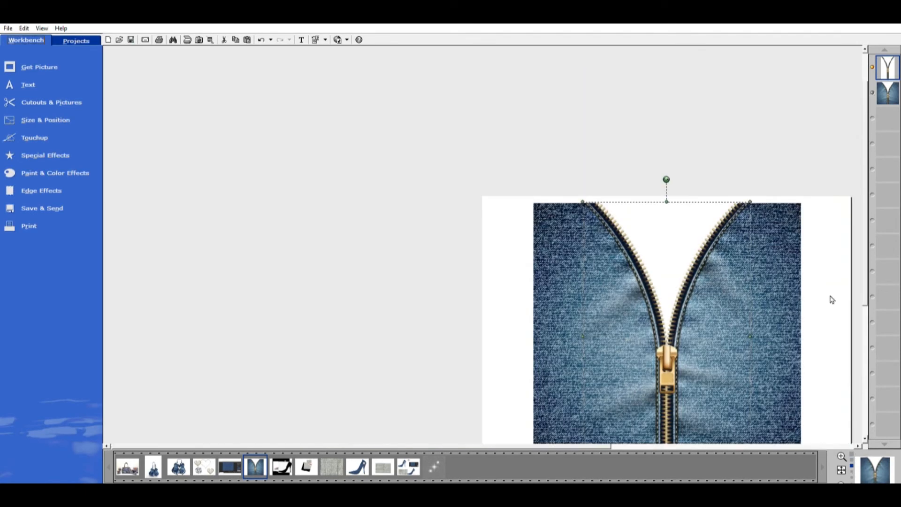
Step: Delete the original denim picture behind the zipper cutout
{"action": "left_click_drag", "start_coordinate": [419, 445], "coordinate": [549, 446]}
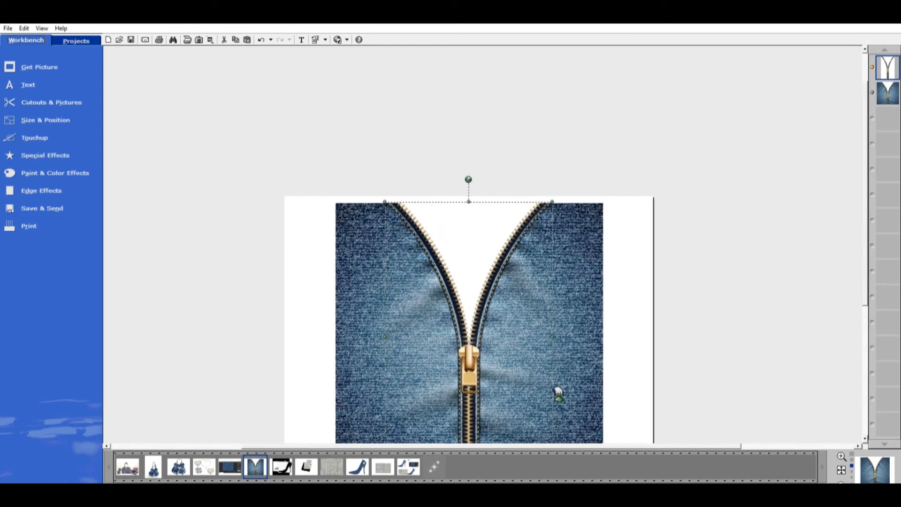
{"action": "left_click", "coordinate": [558, 393]}
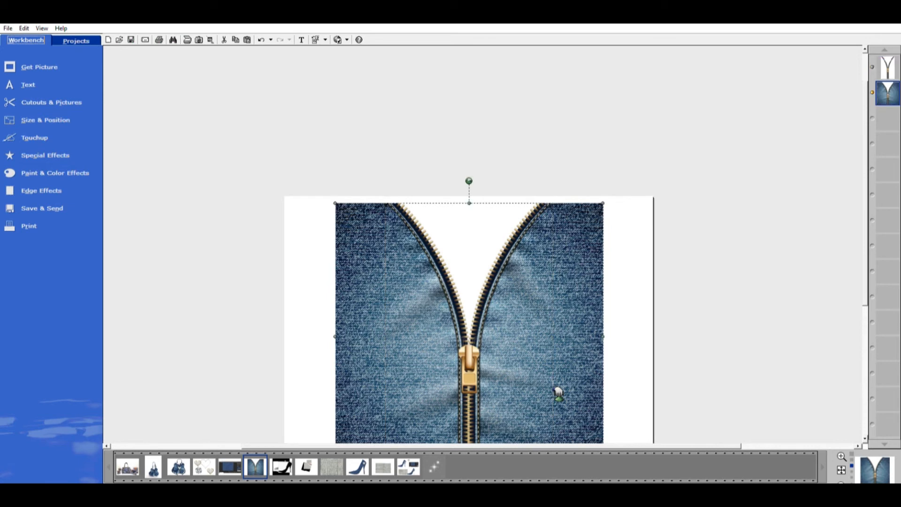
{"action": "key", "text": "Delete"}
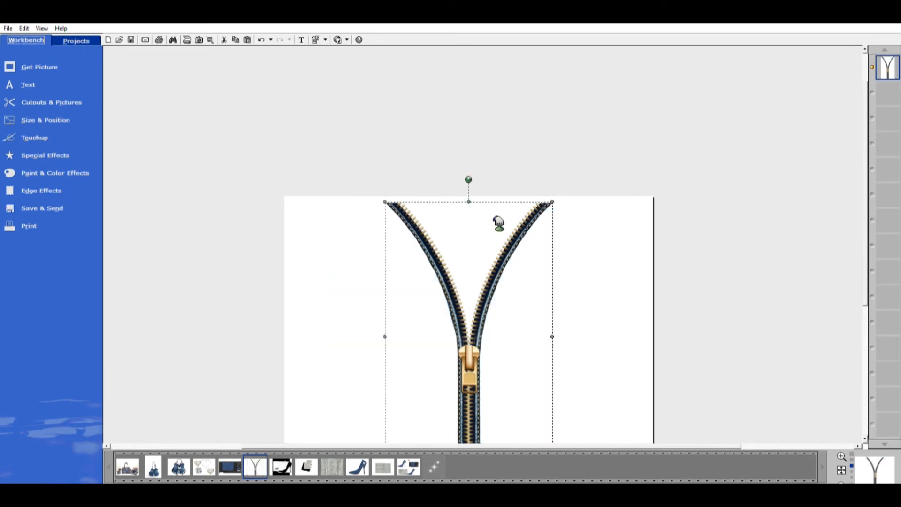
{"action": "left_click_drag", "start_coordinate": [867, 282], "coordinate": [857, 331]}
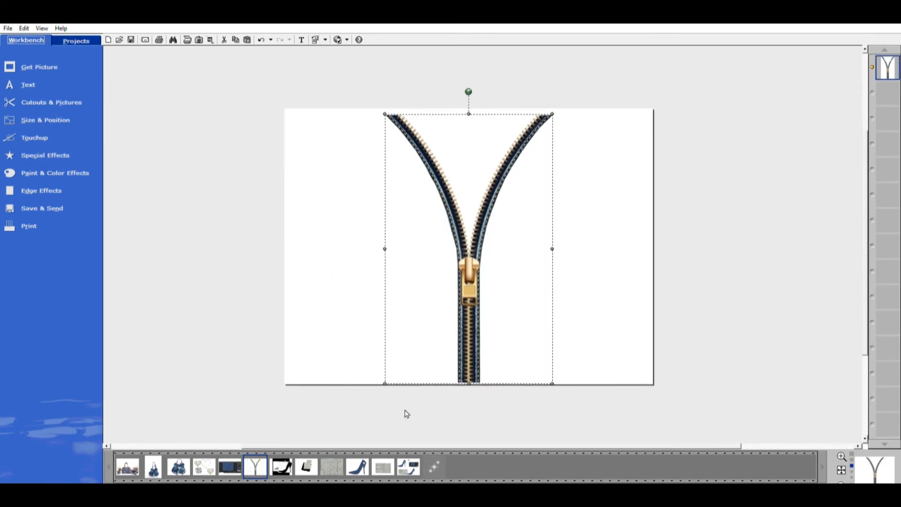
Step: Add the denim texture screenshot to the zipper canvas, then enlarge and position it so the whole denim area shows
{"action": "left_click_drag", "start_coordinate": [228, 462], "coordinate": [434, 199]}
{"action": "left_click_drag", "start_coordinate": [547, 268], "coordinate": [781, 400]}
{"action": "left_click_drag", "start_coordinate": [518, 245], "coordinate": [503, 229]}
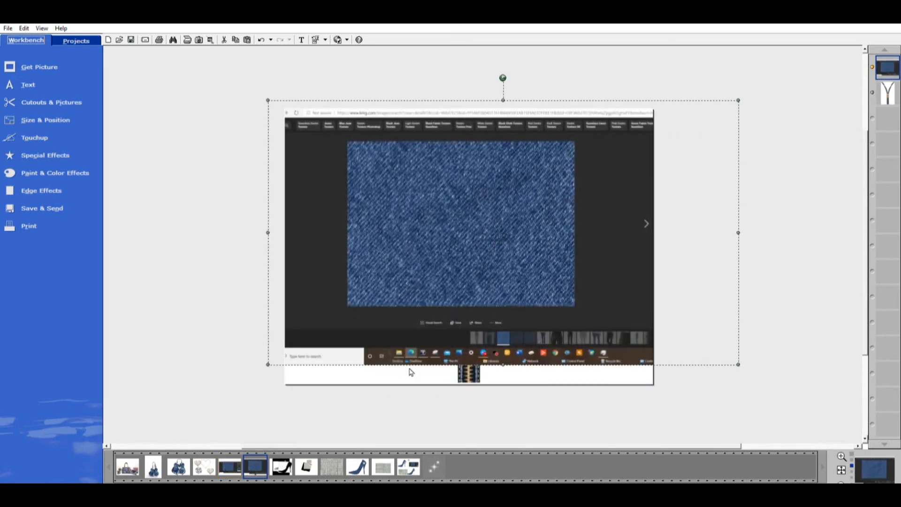
{"action": "left_click_drag", "start_coordinate": [271, 364], "coordinate": [205, 417]}
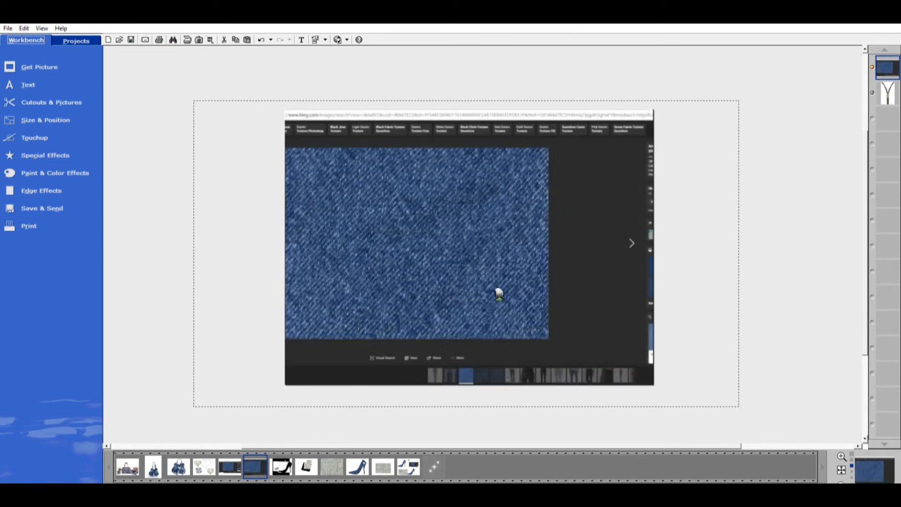
{"action": "left_click_drag", "start_coordinate": [499, 292], "coordinate": [557, 284]}
Step: Start a cookie cutter cutout with the square shape and fit its sides to the edges of the denim texture area
{"action": "left_click", "coordinate": [52, 105]}
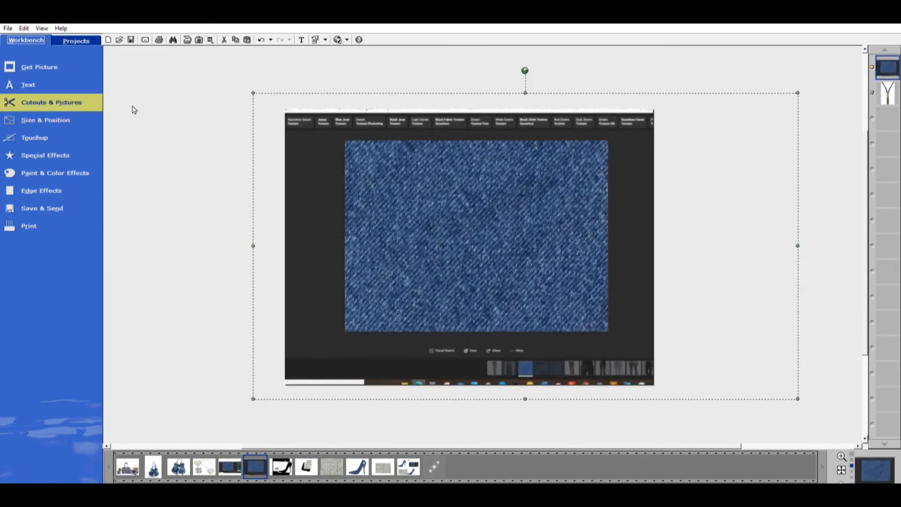
{"action": "left_click", "coordinate": [20, 118]}
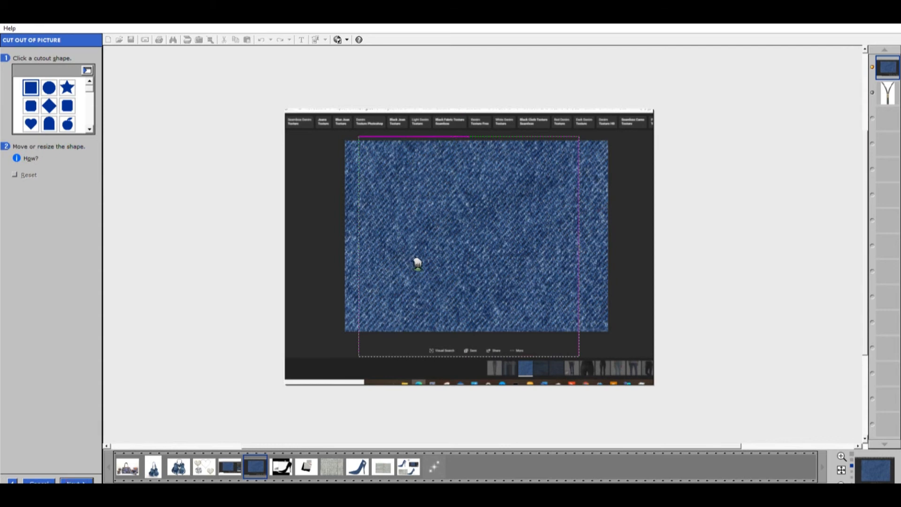
{"action": "left_click", "coordinate": [411, 265]}
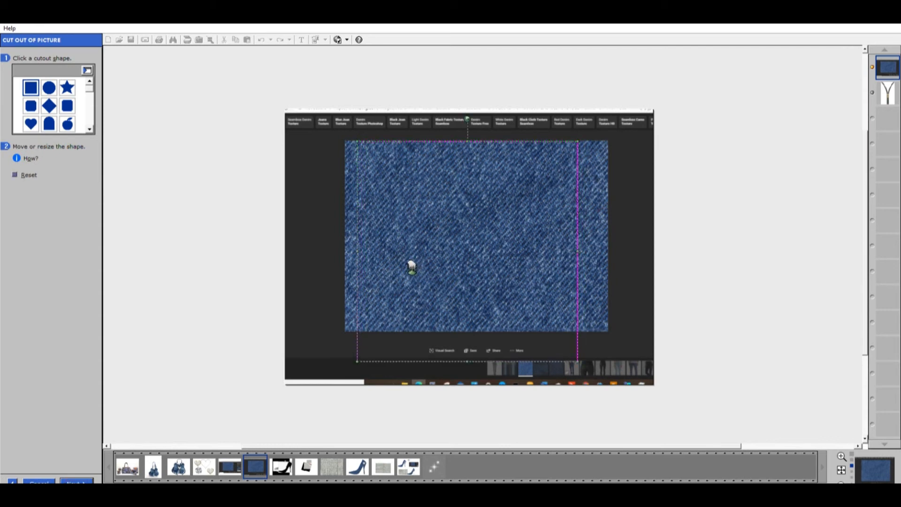
{"action": "mouse_move", "coordinate": [586, 250]}
{"action": "left_mouse_down"}
{"action": "mouse_move", "coordinate": [601, 243]}
{"action": "mouse_move", "coordinate": [593, 253]}
{"action": "left_mouse_up"}
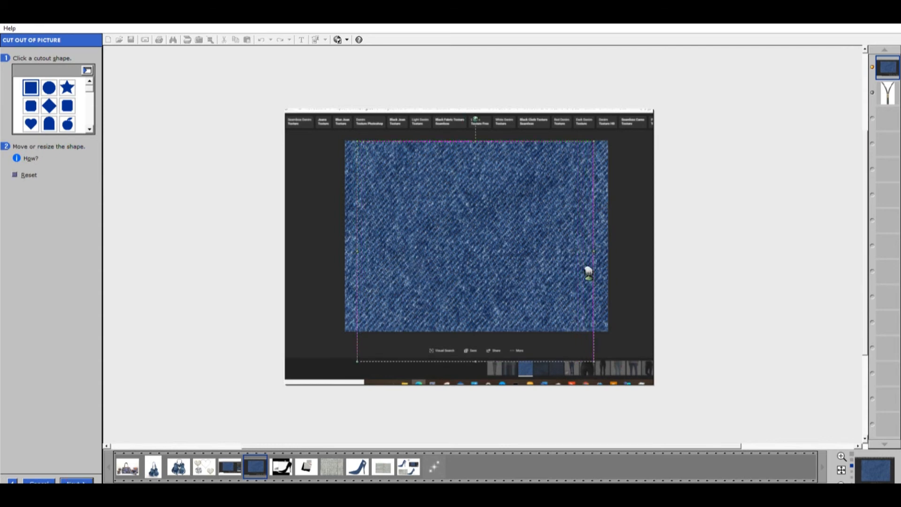
{"action": "left_click_drag", "start_coordinate": [481, 352], "coordinate": [482, 330]}
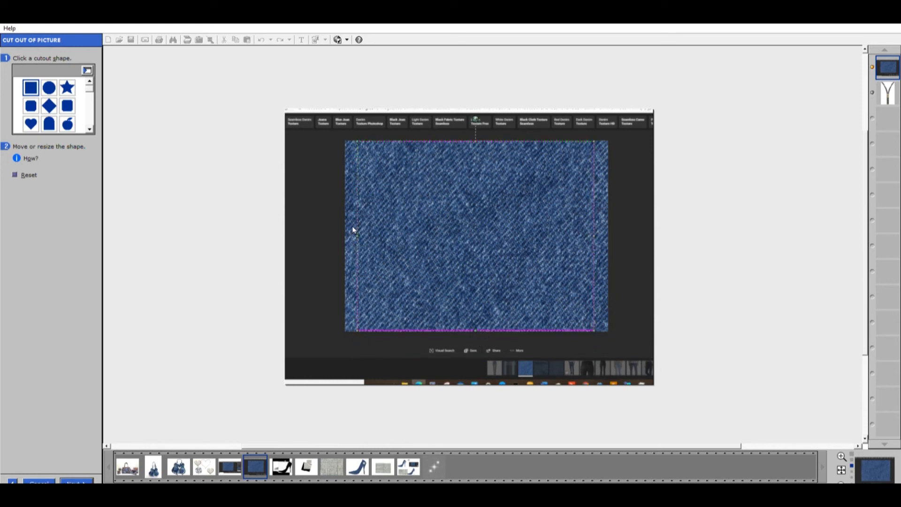
{"action": "mouse_move", "coordinate": [353, 229]}
{"action": "left_mouse_down"}
{"action": "mouse_move", "coordinate": [362, 231]}
{"action": "mouse_move", "coordinate": [352, 234]}
{"action": "left_mouse_up"}
{"action": "left_click_drag", "start_coordinate": [594, 227], "coordinate": [608, 228]}
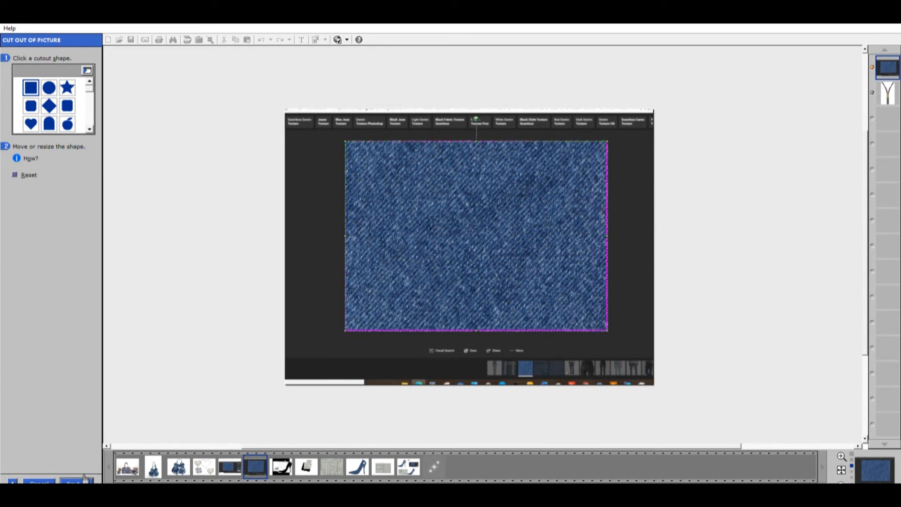
Step: Complete the denim rectangle cutout and put it in its own picture
{"action": "left_click", "coordinate": [85, 479]}
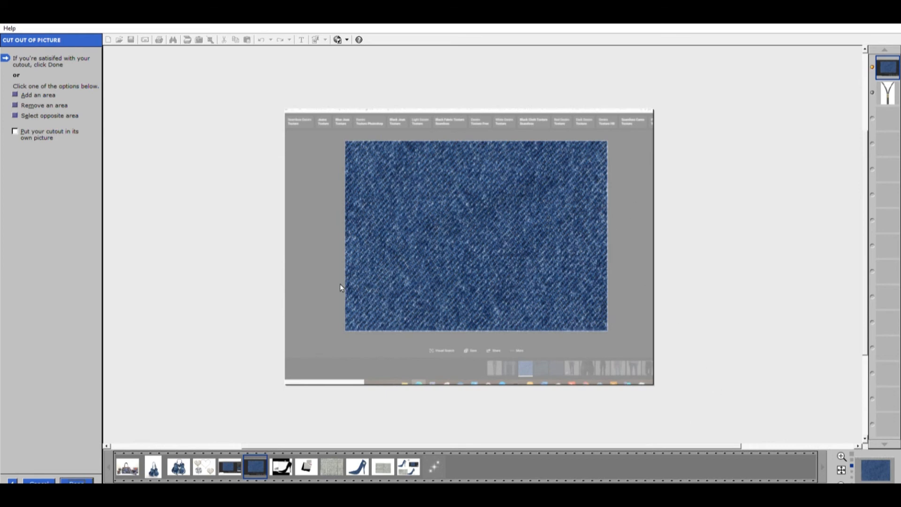
{"action": "left_click", "coordinate": [15, 131]}
{"action": "left_click", "coordinate": [82, 478]}
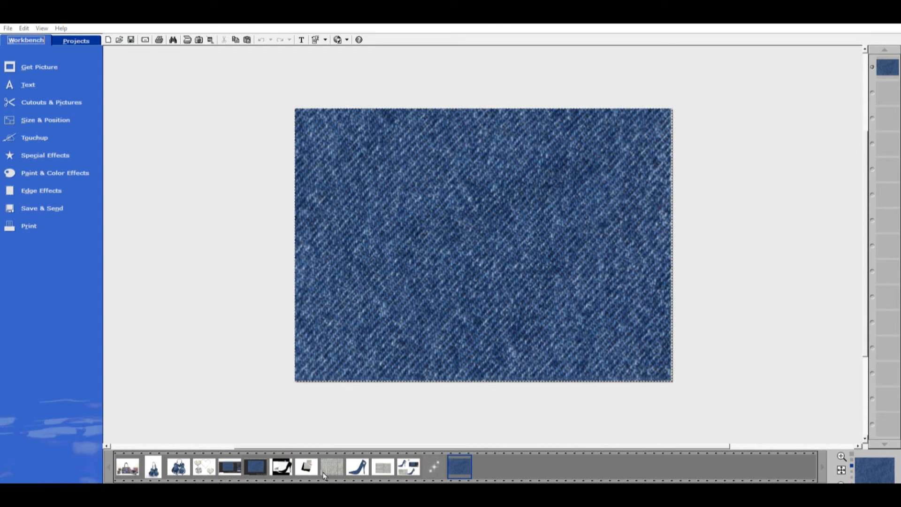
Step: Replace the texture screenshot on the zipper canvas with the plain denim cutout and place it behind the zipper, level with its upper end
{"action": "left_click", "coordinate": [256, 466]}
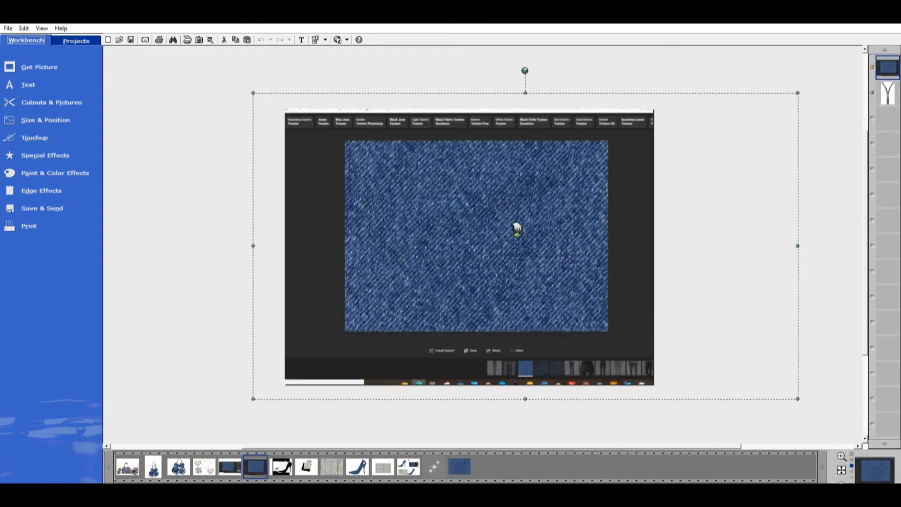
{"action": "key", "text": "Delete"}
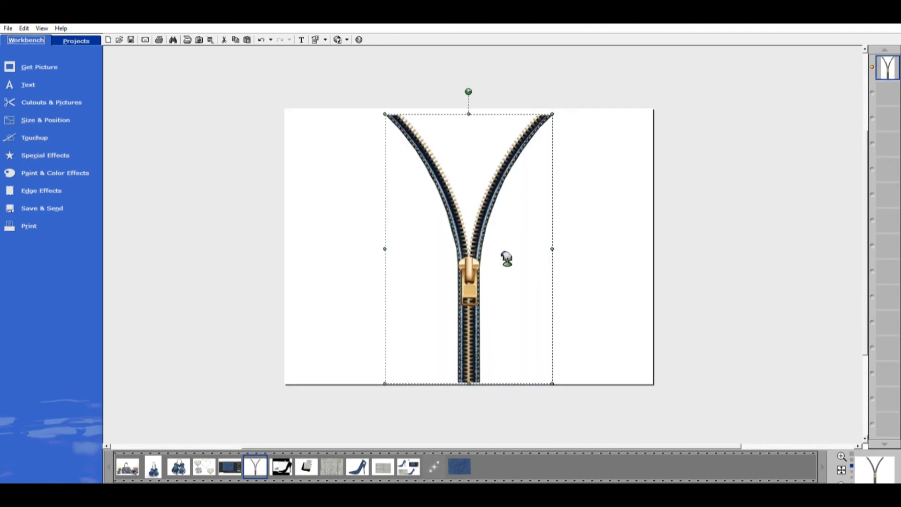
{"action": "left_click_drag", "start_coordinate": [463, 461], "coordinate": [455, 214]}
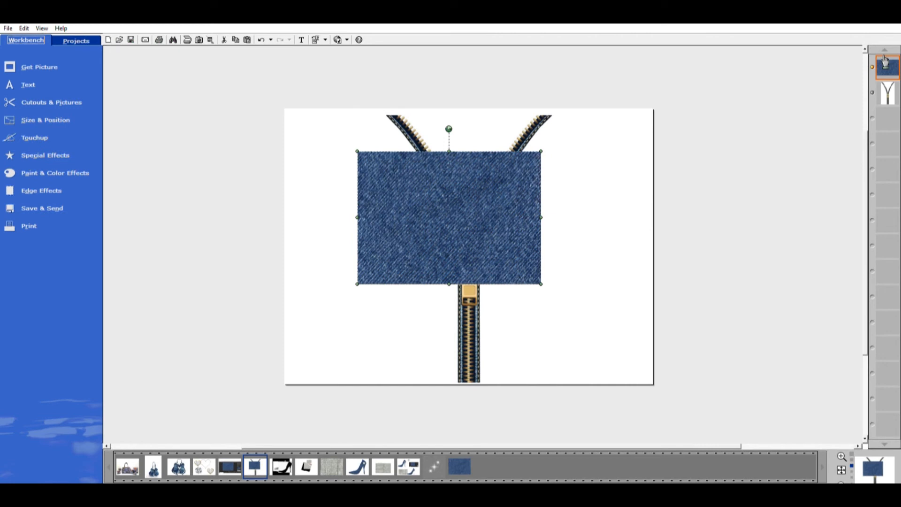
{"action": "left_click_drag", "start_coordinate": [885, 61], "coordinate": [891, 115]}
{"action": "left_click_drag", "start_coordinate": [520, 241], "coordinate": [538, 201]}
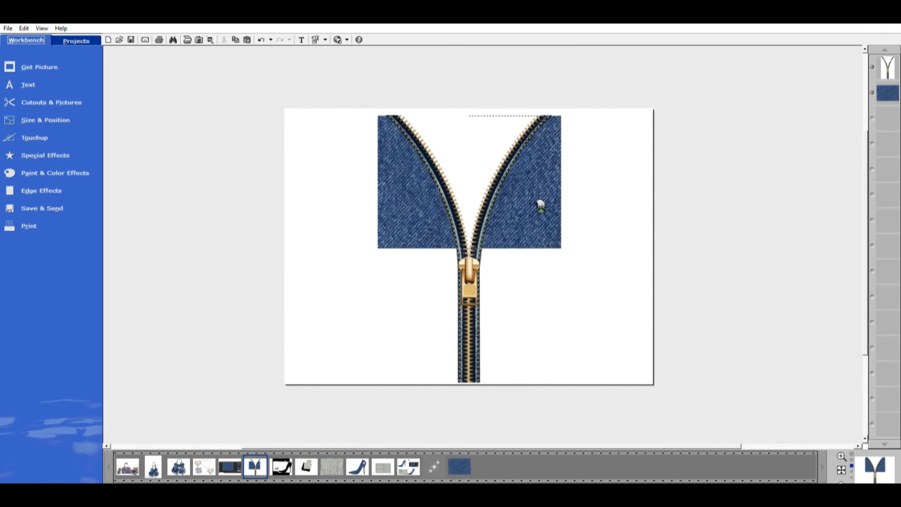
Step: Enlarge the denim piece down to the canvas's lower edge and center it so it fills the full width behind the zipper
{"action": "left_click_drag", "start_coordinate": [386, 251], "coordinate": [156, 410]}
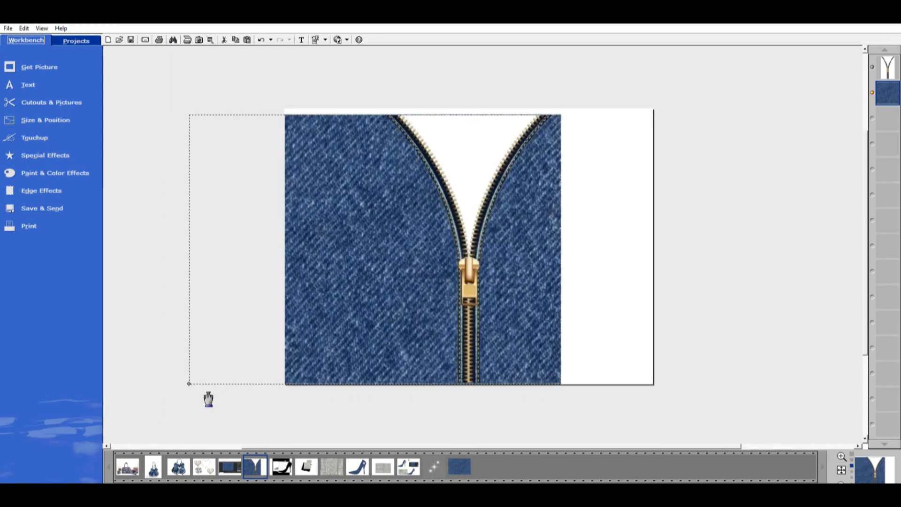
{"action": "left_click_drag", "start_coordinate": [352, 323], "coordinate": [448, 323]}
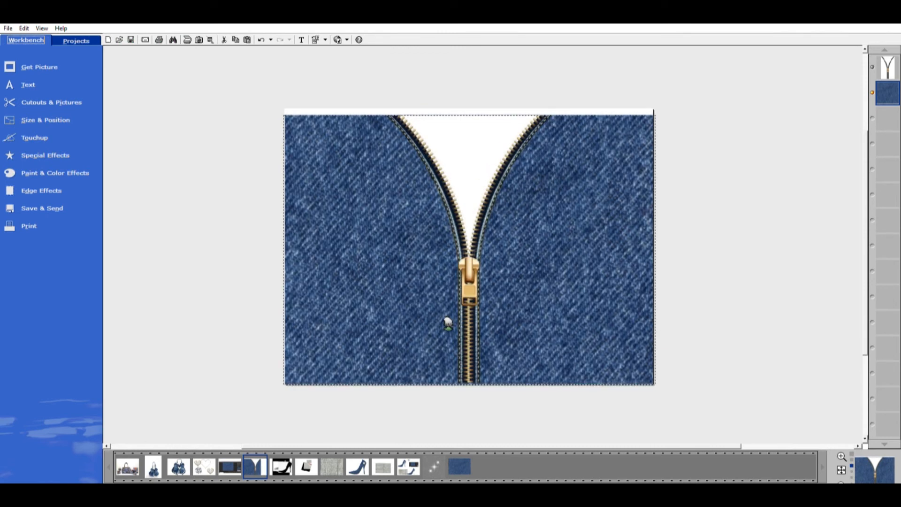
{"action": "left_click", "coordinate": [733, 322]}
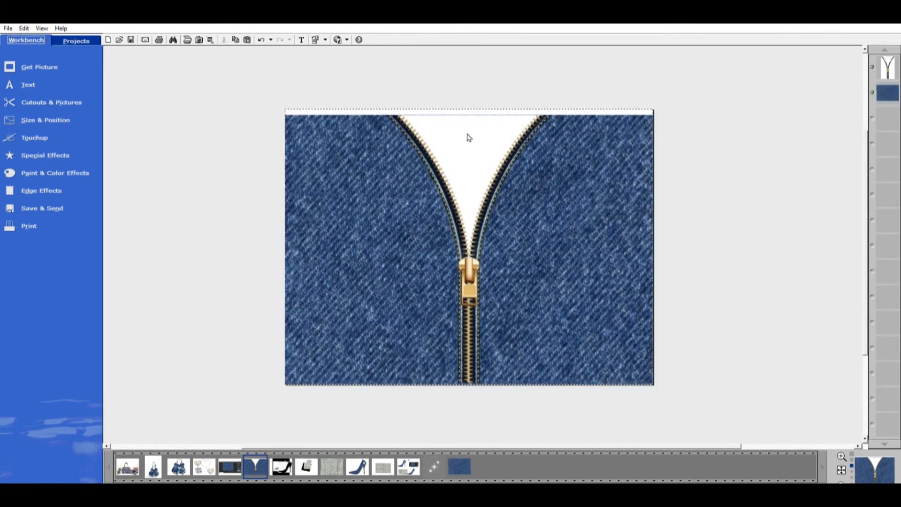
{"action": "left_click", "coordinate": [572, 178]}
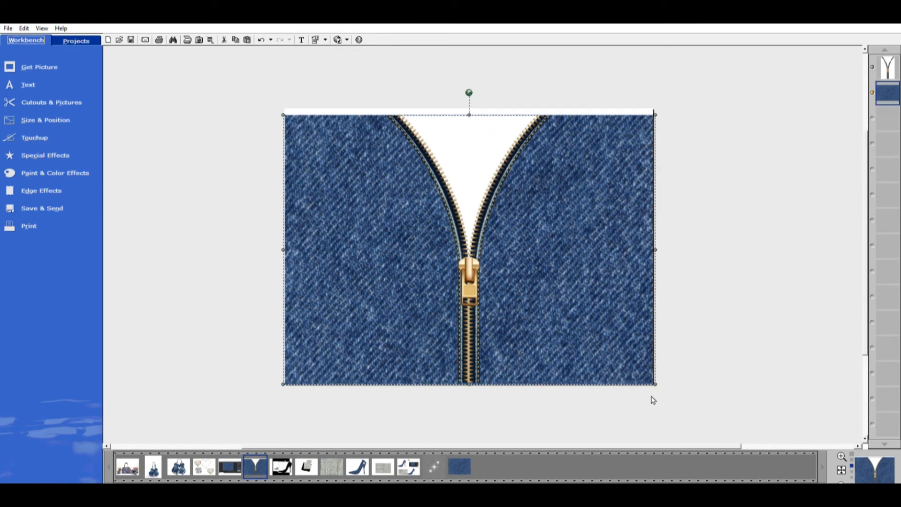
Step: Paste the copied pretzel picture onto the zipper canvas and move it to the lower left corner, clear of the zipper opening
{"action": "left_click", "coordinate": [248, 39]}
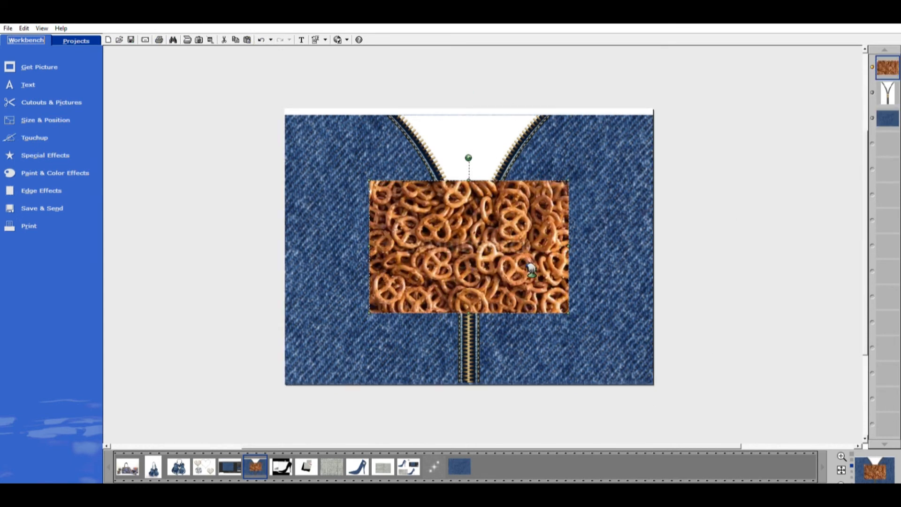
{"action": "left_click", "coordinate": [888, 57]}
{"action": "left_click_drag", "start_coordinate": [484, 276], "coordinate": [484, 346]}
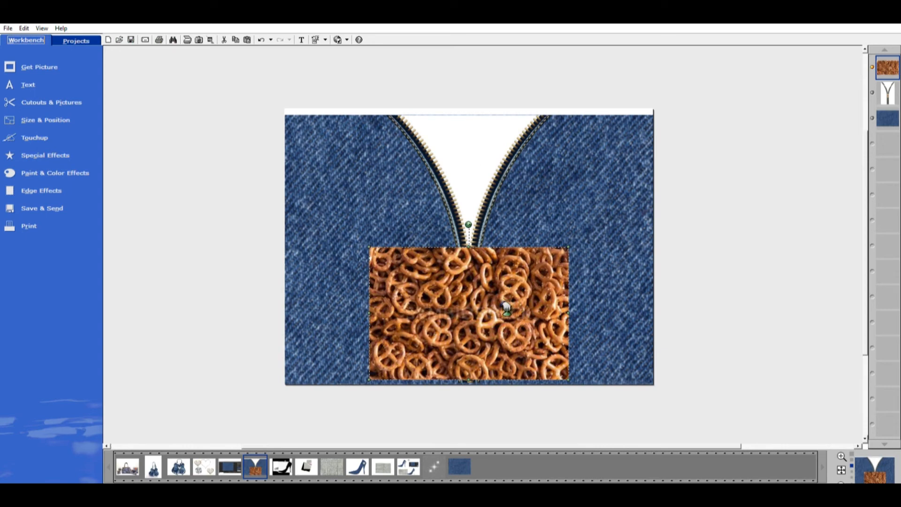
{"action": "left_click_drag", "start_coordinate": [506, 305], "coordinate": [413, 345]}
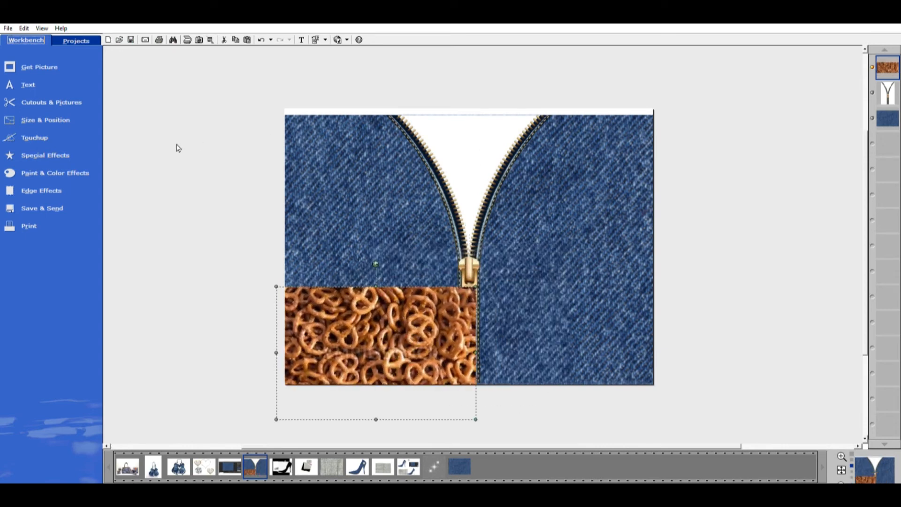
Step: Cut out the white area inside the open zipper by color selection, keeping the cutout in the same picture
{"action": "left_click", "coordinate": [65, 101]}
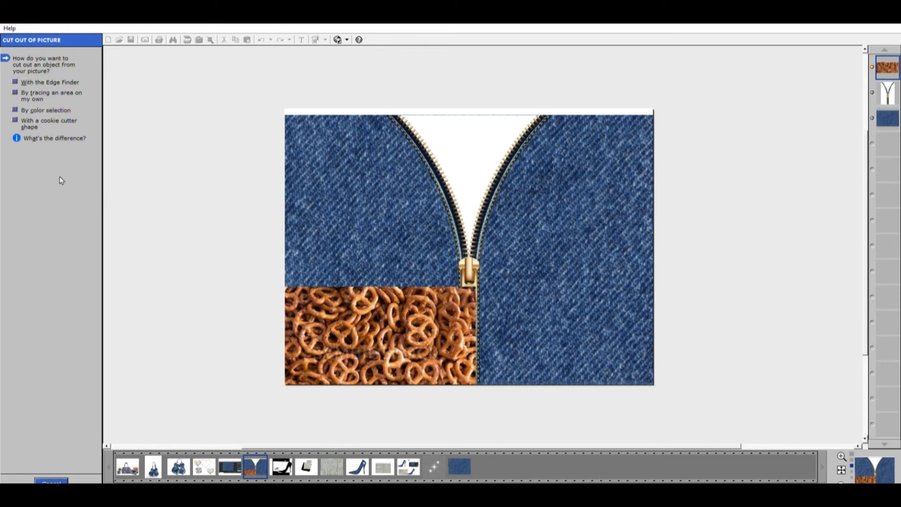
{"action": "left_click", "coordinate": [29, 110]}
{"action": "left_click", "coordinate": [492, 150]}
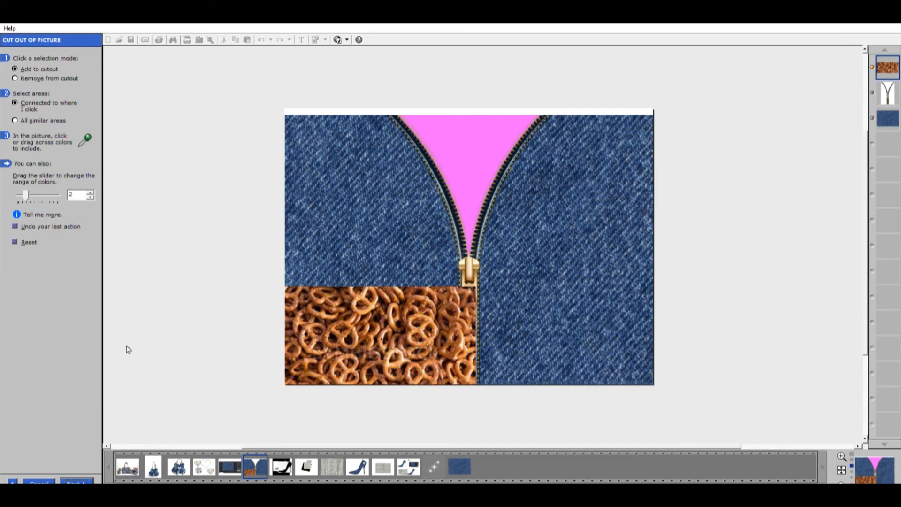
{"action": "left_click", "coordinate": [93, 479]}
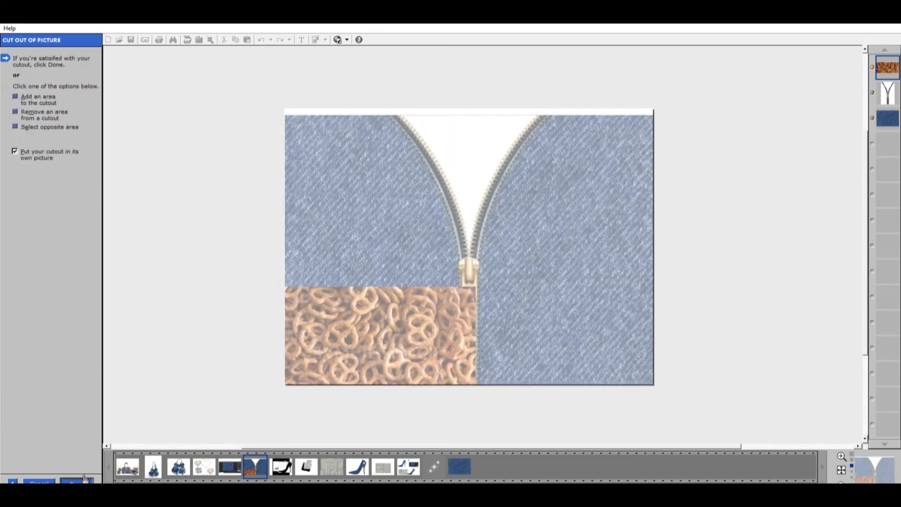
{"action": "left_click", "coordinate": [51, 147]}
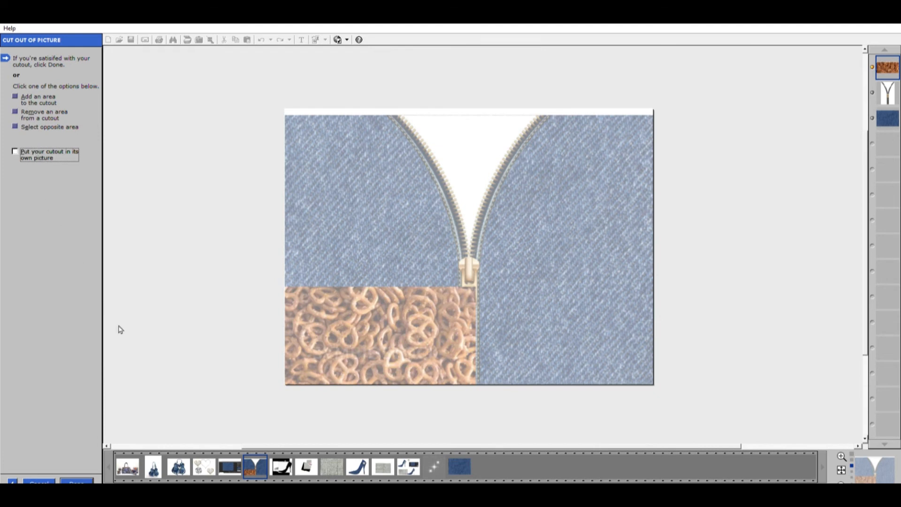
{"action": "left_click", "coordinate": [88, 481]}
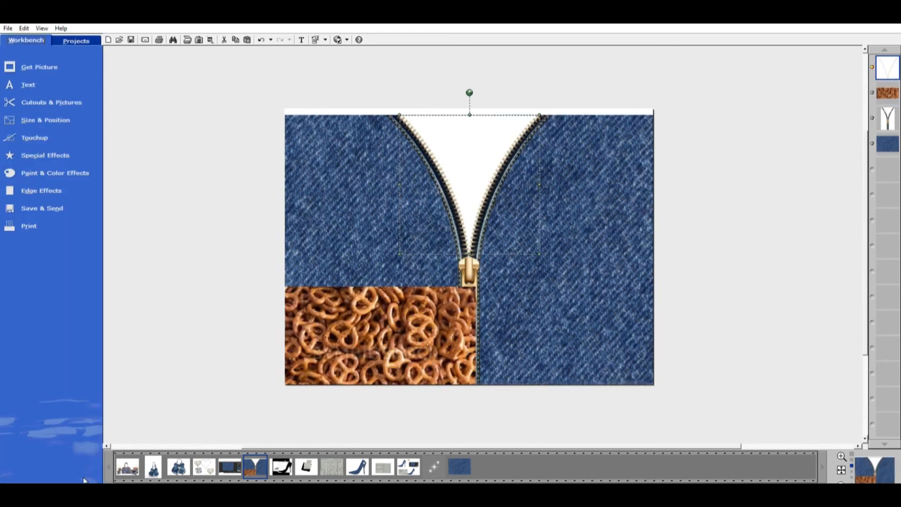
{"action": "left_click", "coordinate": [488, 156]}
Step: Create new blank canvases, add the pretzel picture to the last one and enlarge it to the full canvas width
{"action": "left_click", "coordinate": [370, 329]}
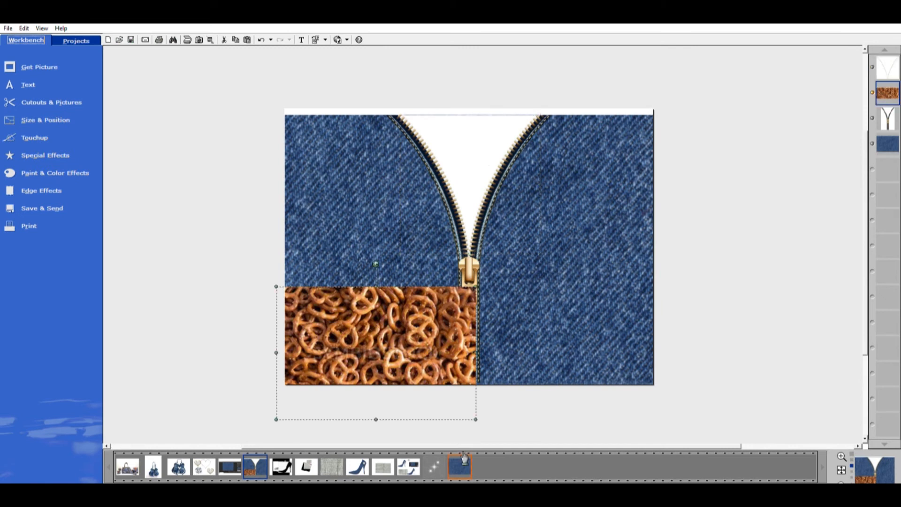
{"action": "left_click", "coordinate": [108, 39]}
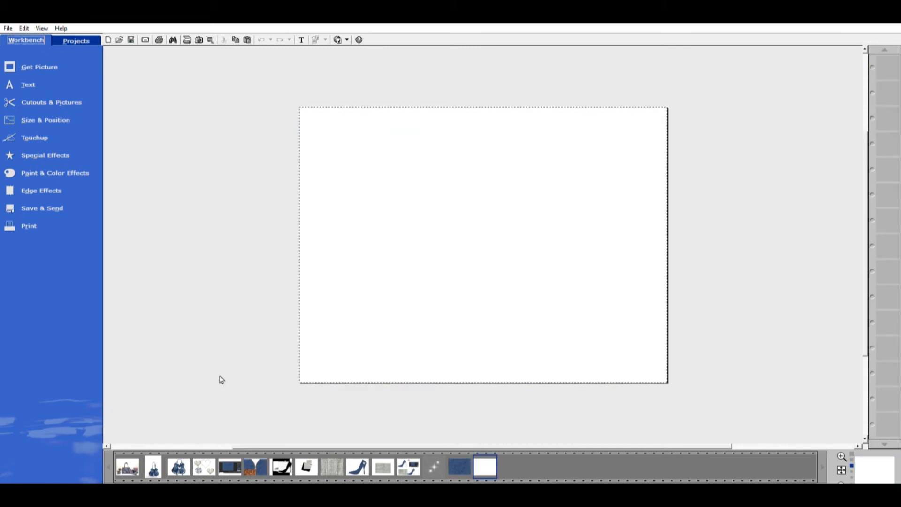
{"action": "left_click", "coordinate": [109, 41]}
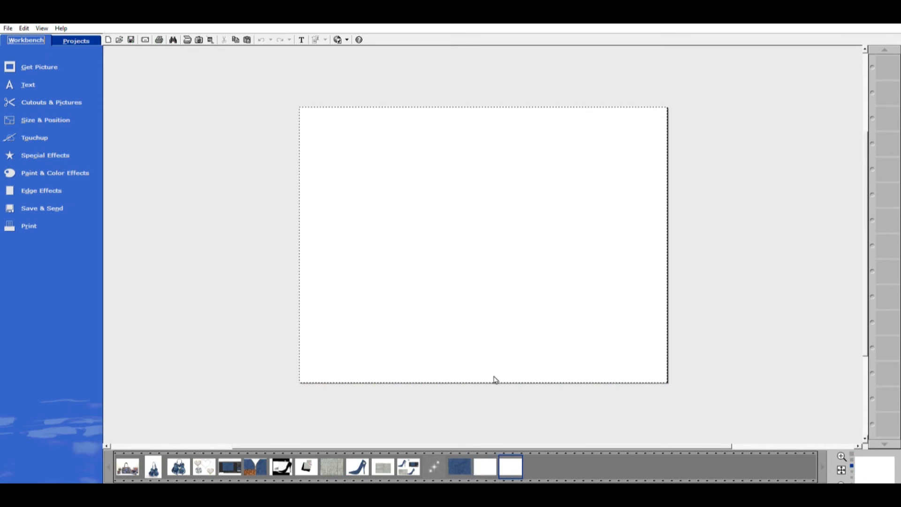
{"action": "left_click_drag", "start_coordinate": [256, 464], "coordinate": [428, 186]}
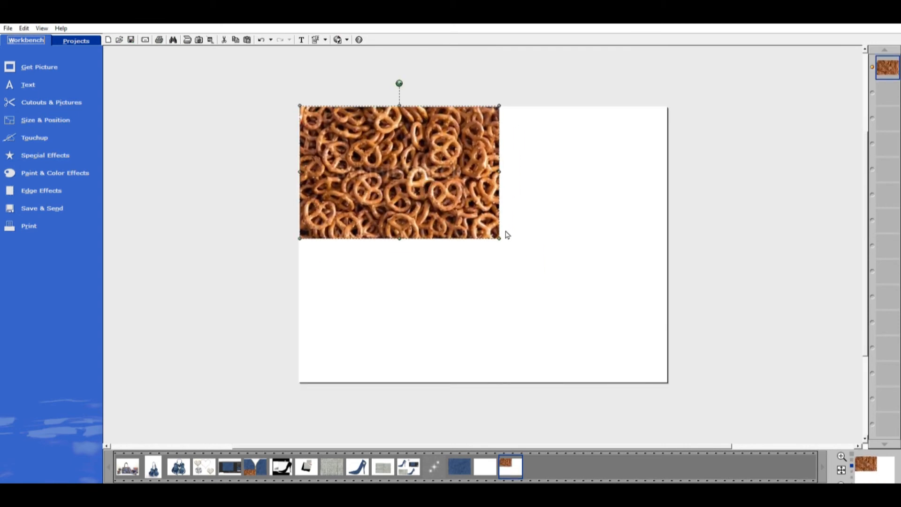
{"action": "left_click_drag", "start_coordinate": [500, 237], "coordinate": [653, 374]}
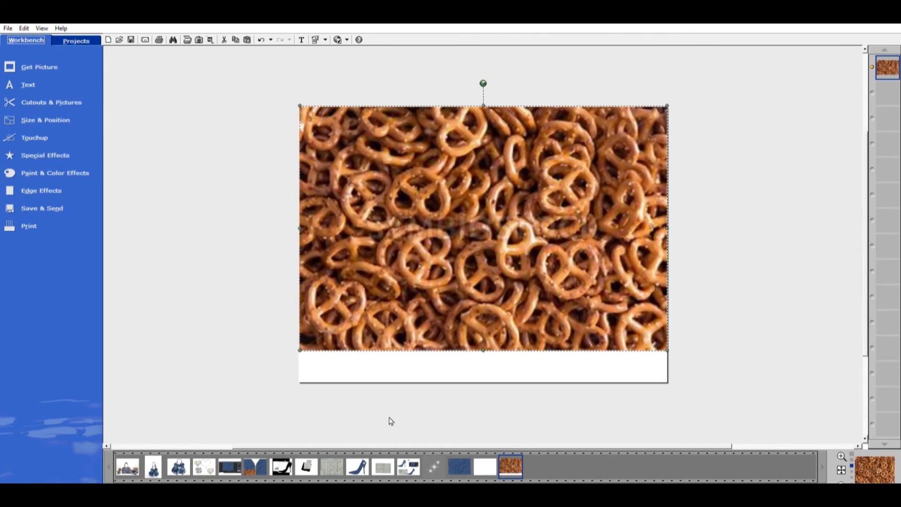
Step: Return to the zipper canvas and send the pretzel picture behind the denim as the lowest object
{"action": "left_click", "coordinate": [257, 467]}
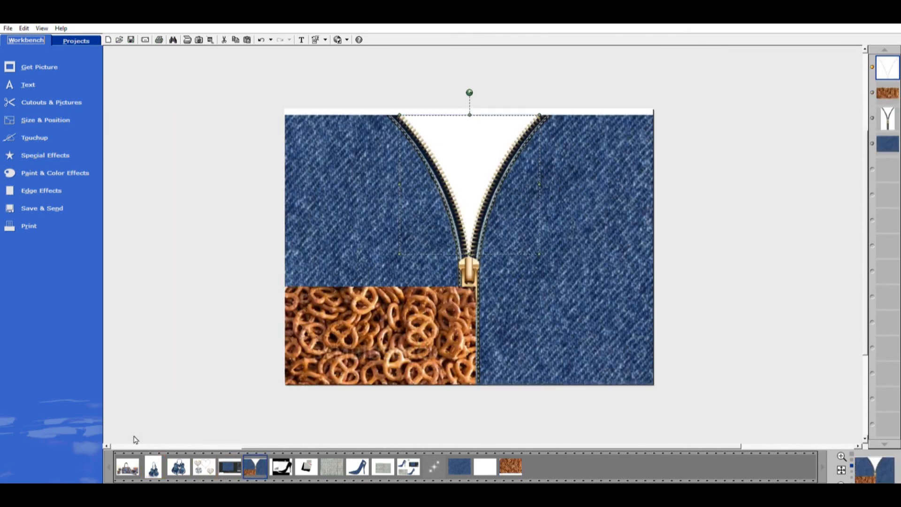
{"action": "left_click", "coordinate": [395, 348]}
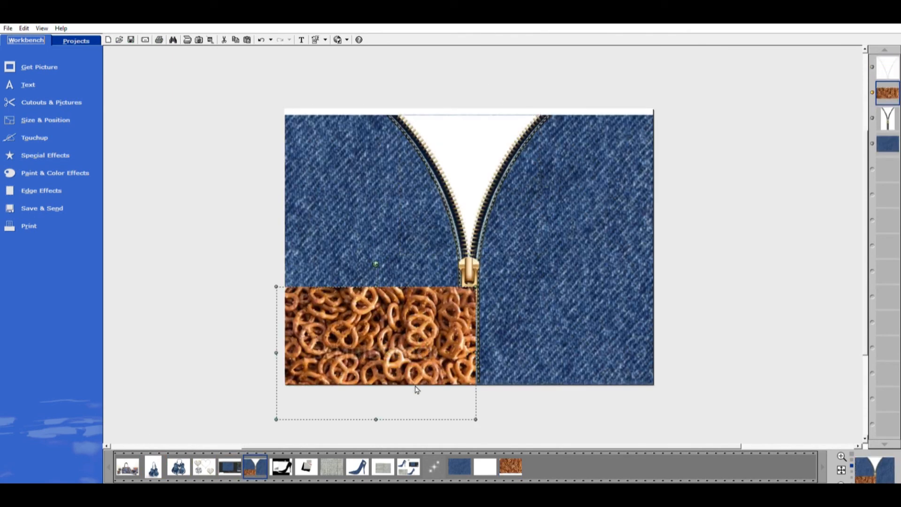
{"action": "left_click_drag", "start_coordinate": [889, 92], "coordinate": [878, 174]}
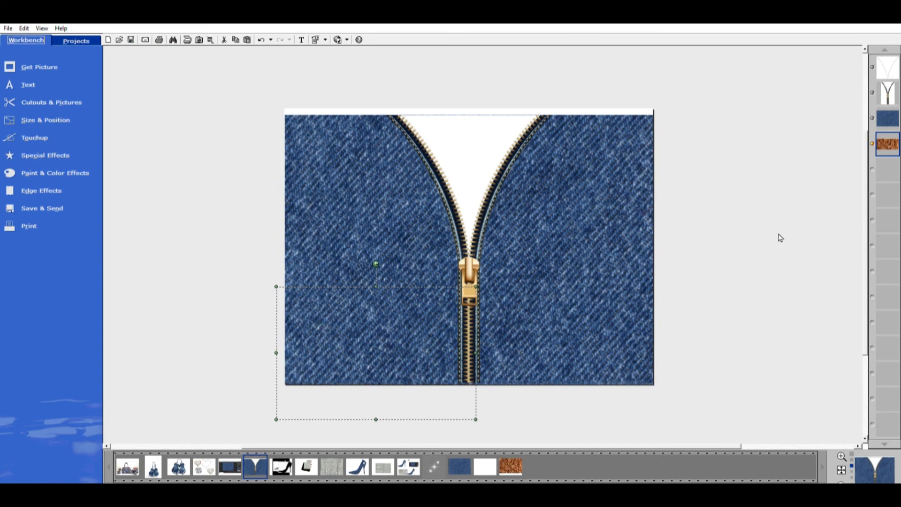
Step: Fill the cutout of the zipper opening with the pretzel picture
{"action": "left_click", "coordinate": [558, 170]}
{"action": "left_click", "coordinate": [489, 155]}
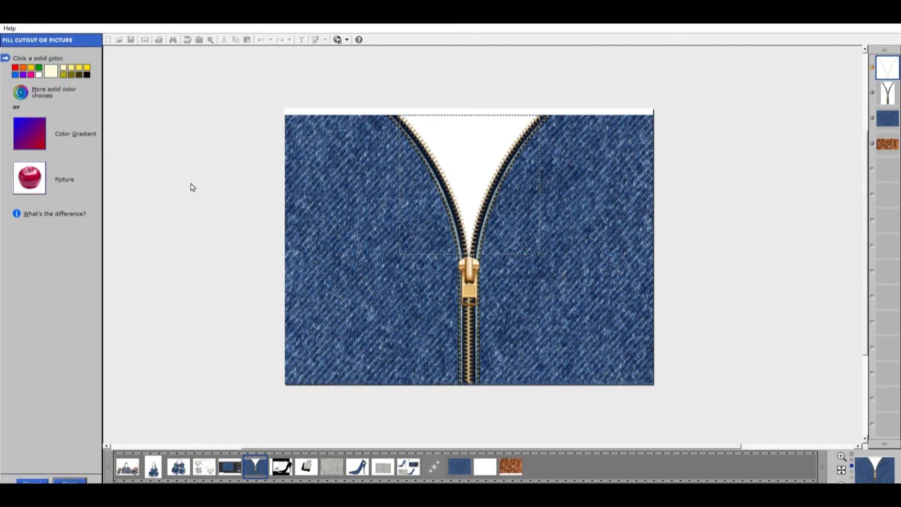
{"action": "left_click", "coordinate": [36, 182]}
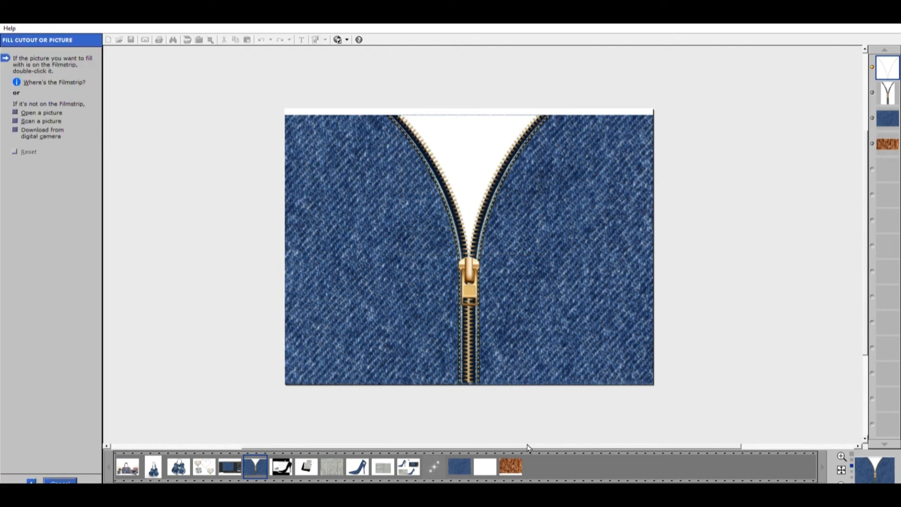
{"action": "left_click_drag", "start_coordinate": [516, 454], "coordinate": [470, 206]}
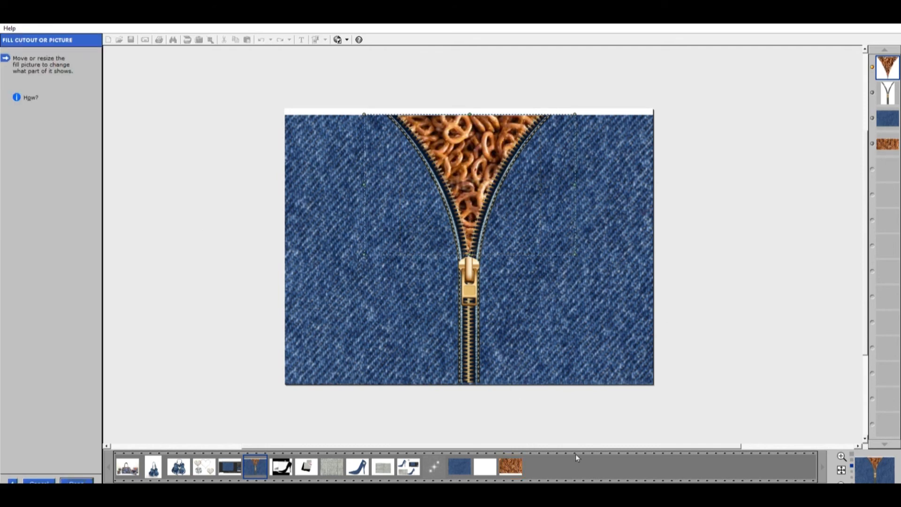
{"action": "left_click", "coordinate": [84, 480]}
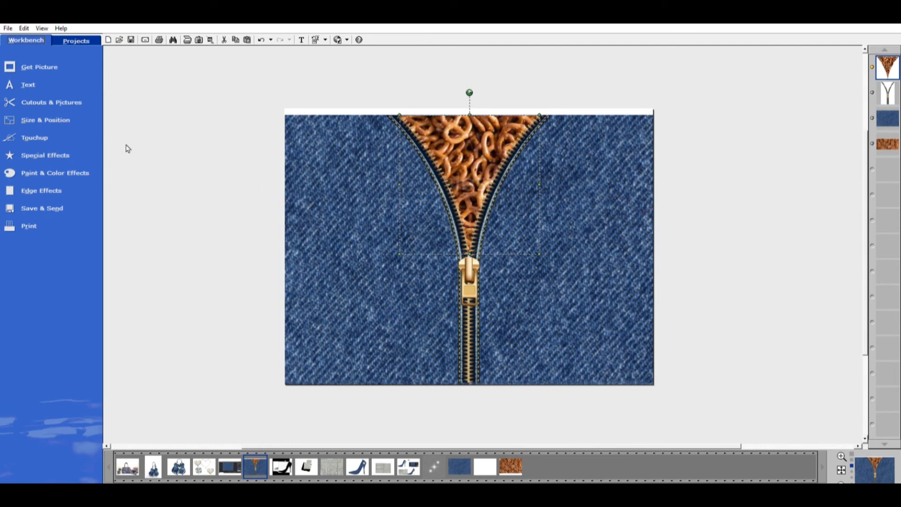
Step: Refill the zipper opening cutout with the pretzel picture, enlarging and repositioning the fill to show larger pretzels
{"action": "left_click", "coordinate": [68, 98]}
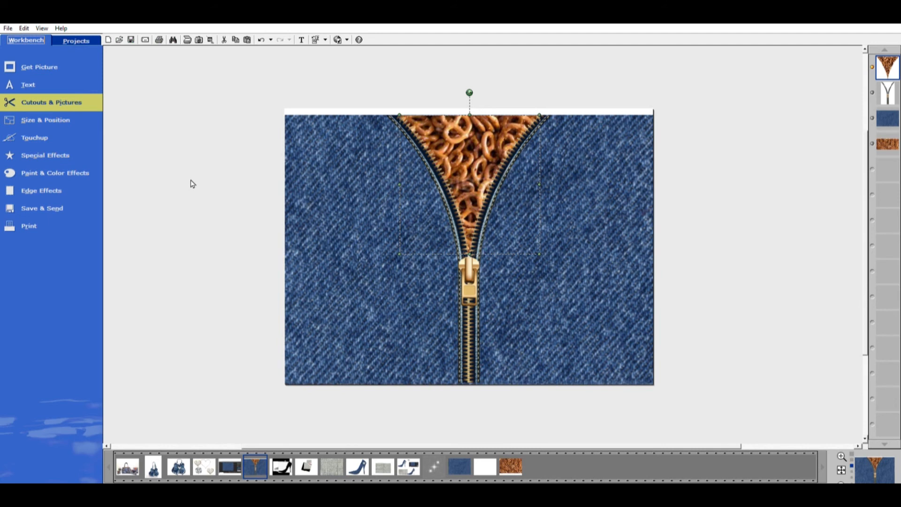
{"action": "left_click", "coordinate": [28, 175]}
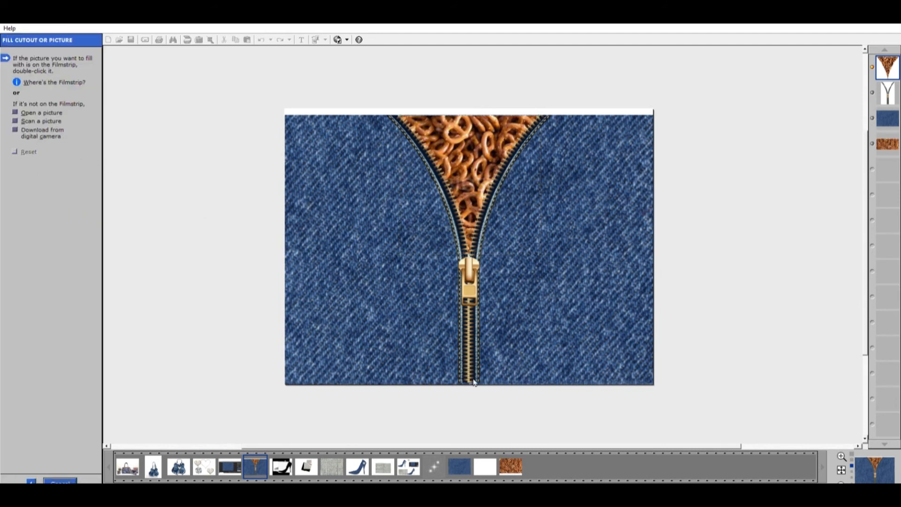
{"action": "left_click_drag", "start_coordinate": [516, 463], "coordinate": [478, 206]}
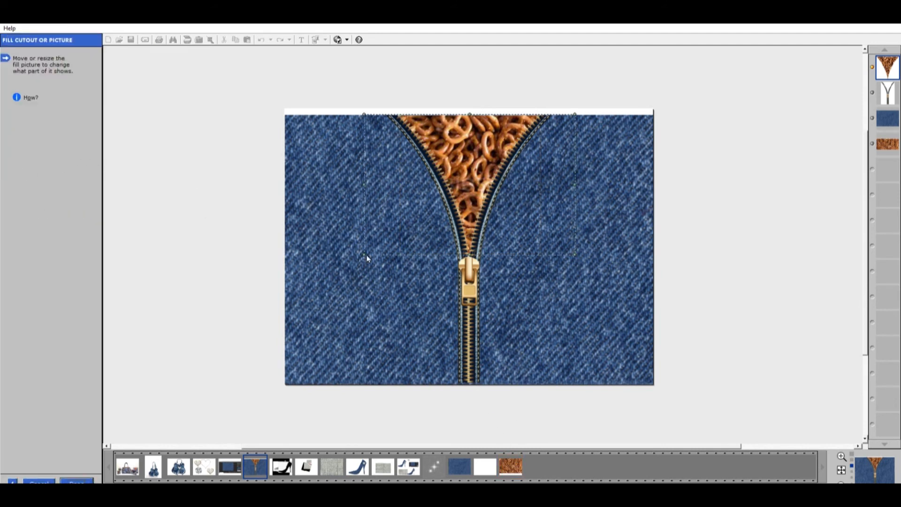
{"action": "left_click_drag", "start_coordinate": [366, 254], "coordinate": [115, 394]}
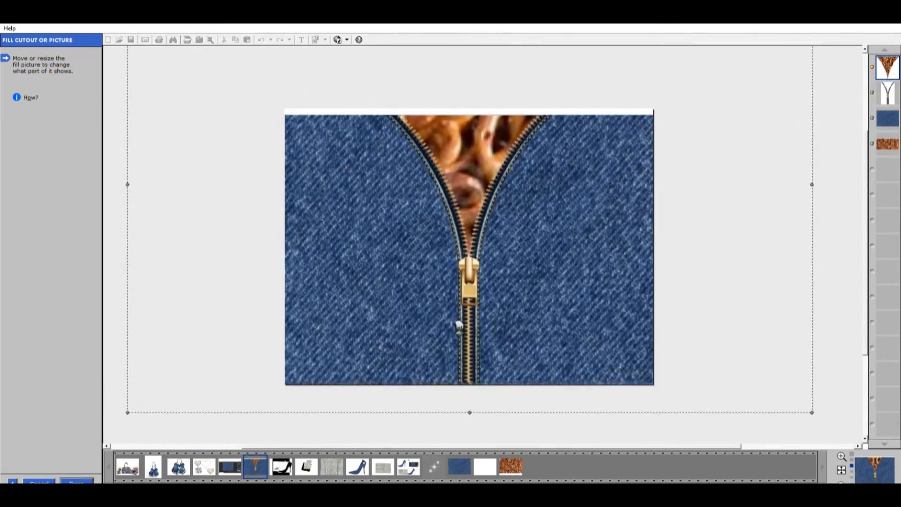
{"action": "left_click_drag", "start_coordinate": [487, 172], "coordinate": [496, 221]}
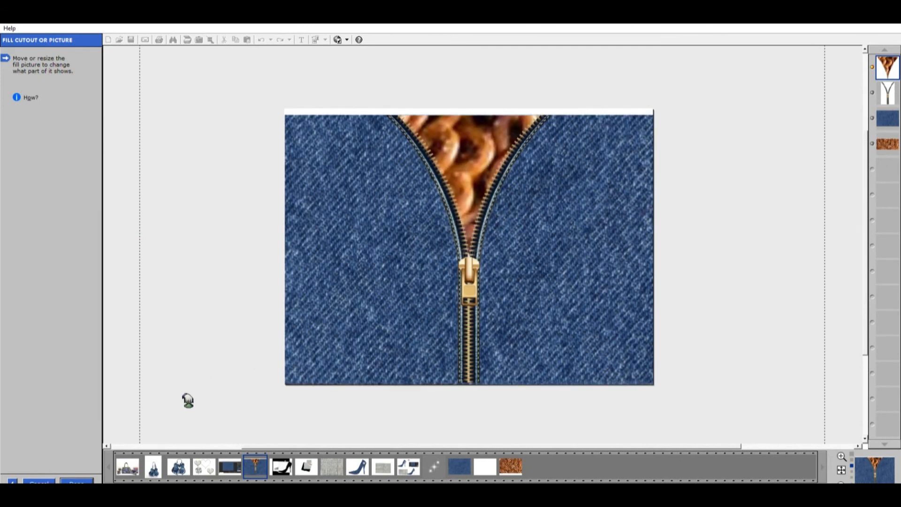
{"action": "left_click_drag", "start_coordinate": [223, 331], "coordinate": [402, 225]}
{"action": "left_click_drag", "start_coordinate": [460, 233], "coordinate": [423, 286]}
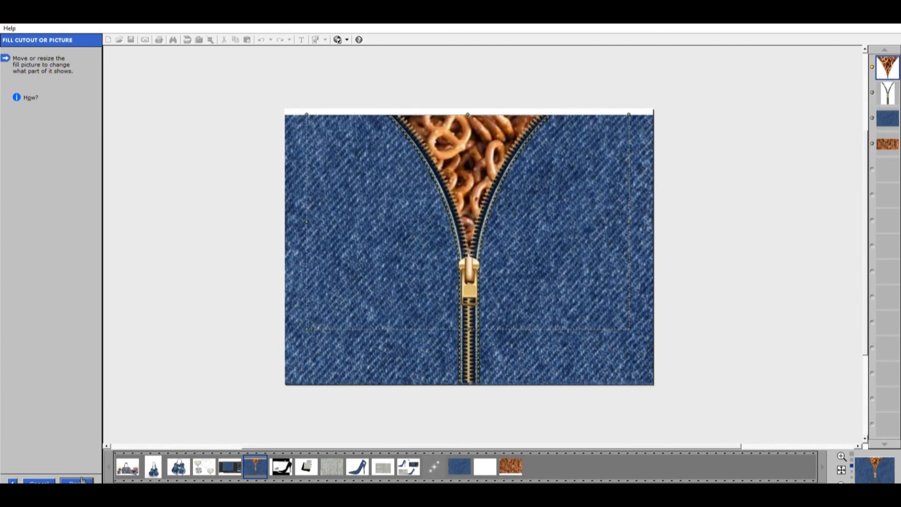
{"action": "left_click", "coordinate": [76, 481]}
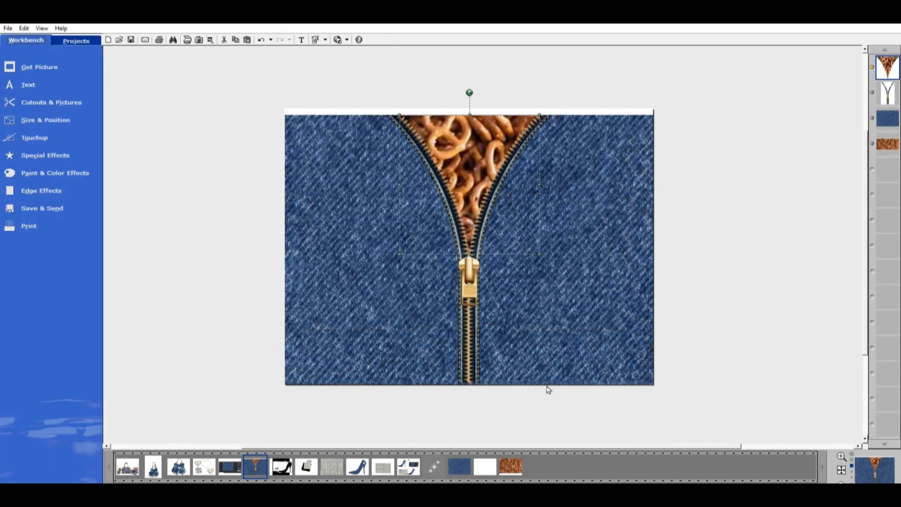
Step: Delete the pretzel-filled cutout and cut out everything except the white zipper opening by color selection, keeping the cutout in the same picture
{"action": "left_click", "coordinate": [473, 147]}
{"action": "key", "text": "Delete"}
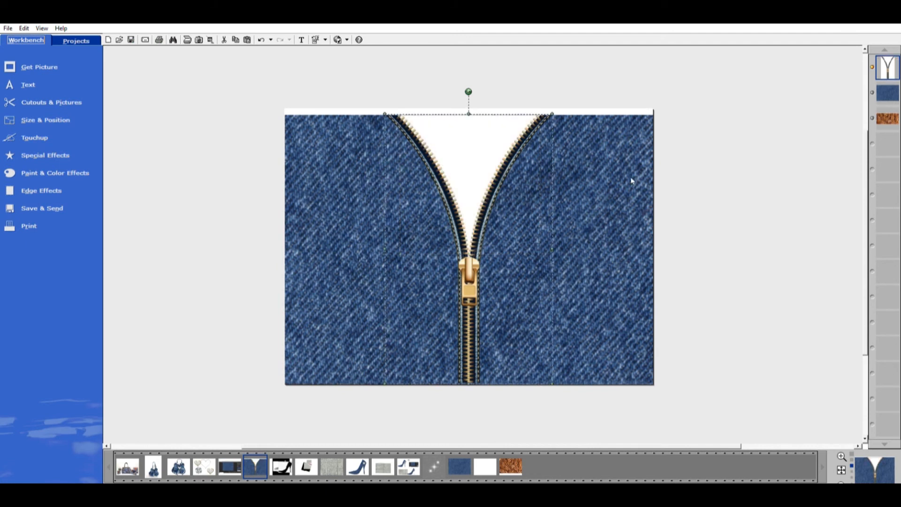
{"action": "left_click", "coordinate": [179, 204]}
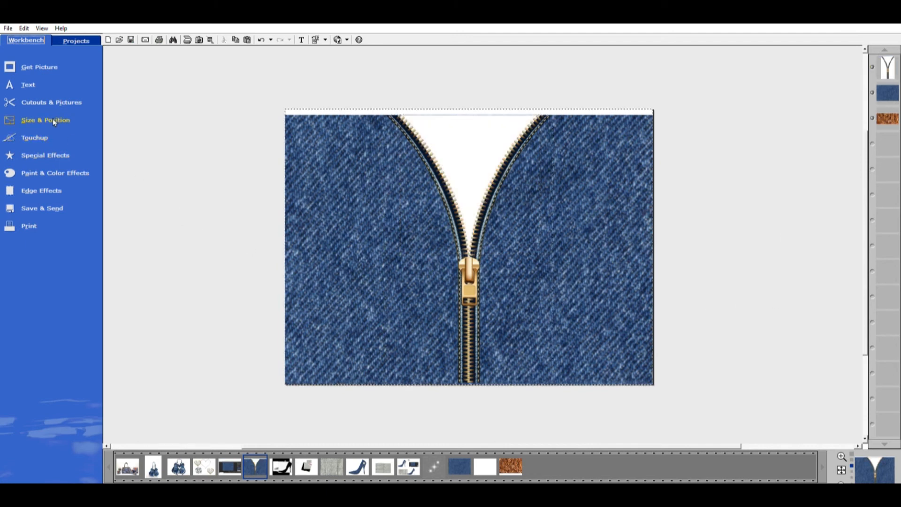
{"action": "left_click", "coordinate": [64, 97]}
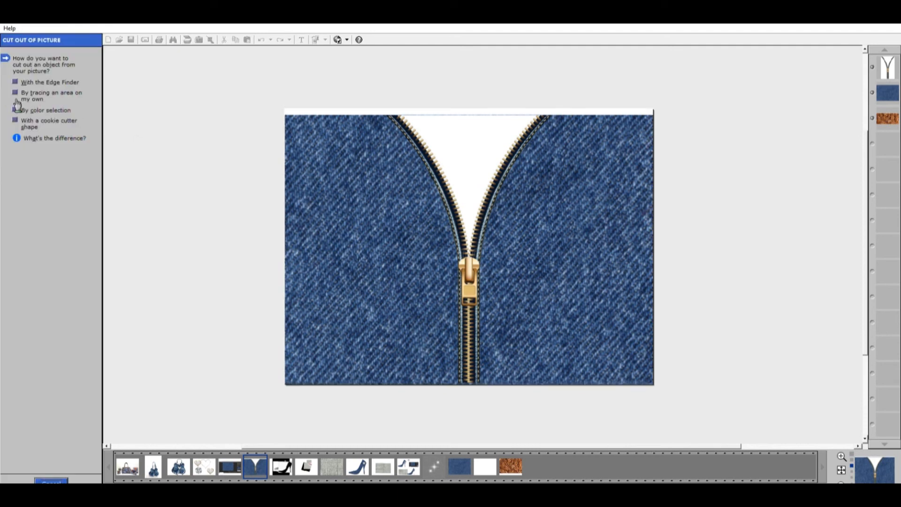
{"action": "left_click", "coordinate": [17, 107]}
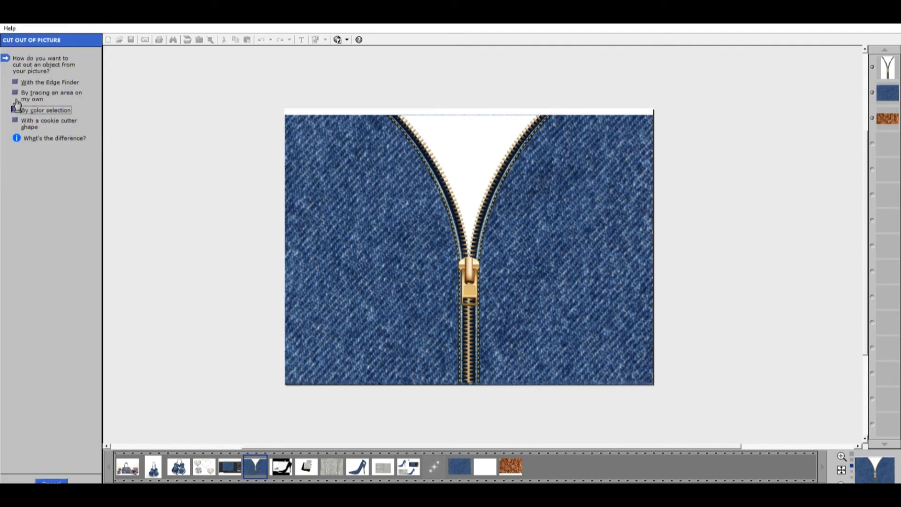
{"action": "left_click", "coordinate": [478, 148]}
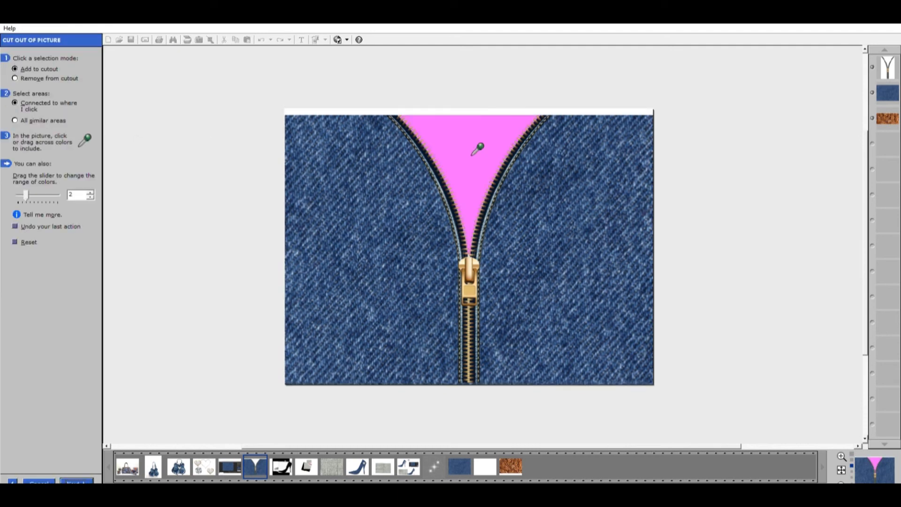
{"action": "left_click", "coordinate": [83, 478]}
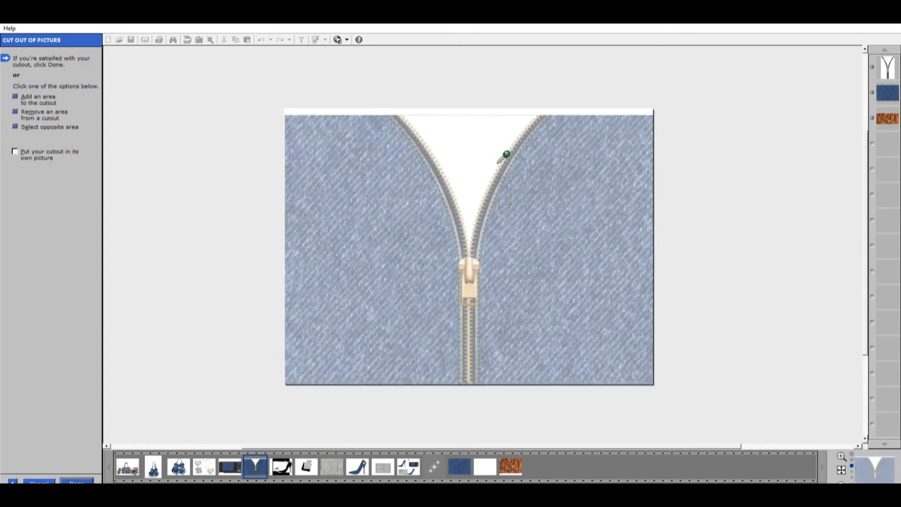
{"action": "left_click", "coordinate": [15, 125]}
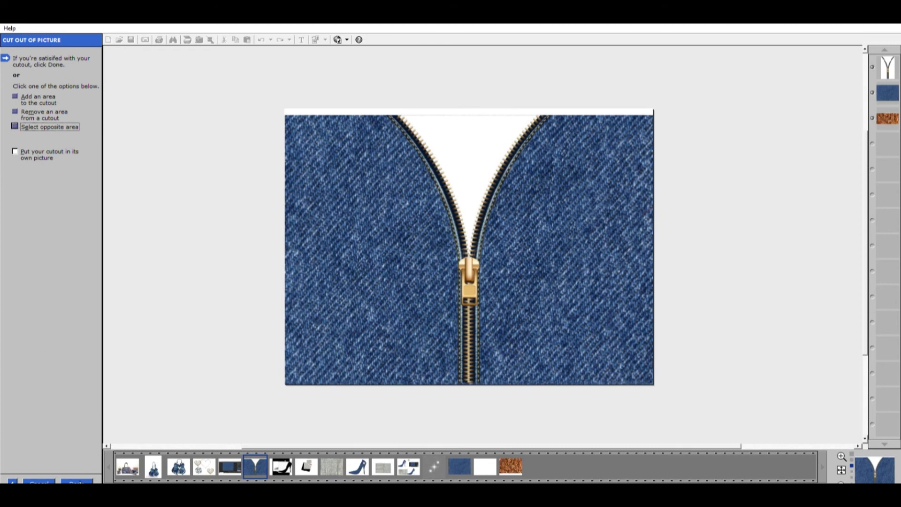
{"action": "left_click", "coordinate": [77, 481]}
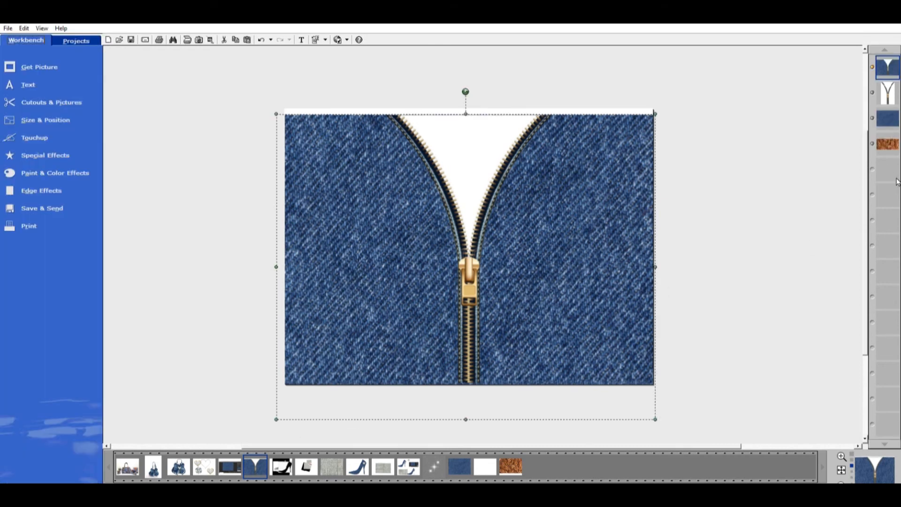
Step: Move the pretzel picture to the zipper opening and raise it in the object order to directly beneath the denim cutout
{"action": "left_click", "coordinate": [892, 143]}
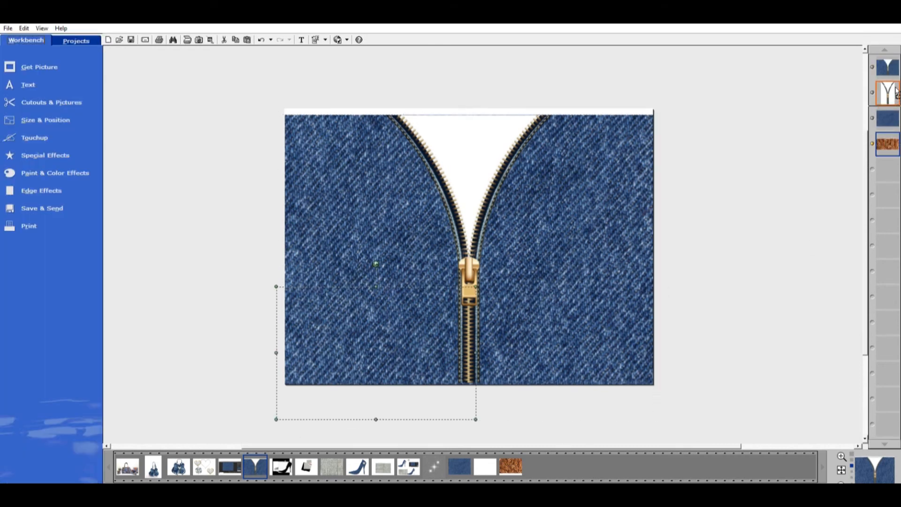
{"action": "left_click_drag", "start_coordinate": [888, 99], "coordinate": [890, 106]}
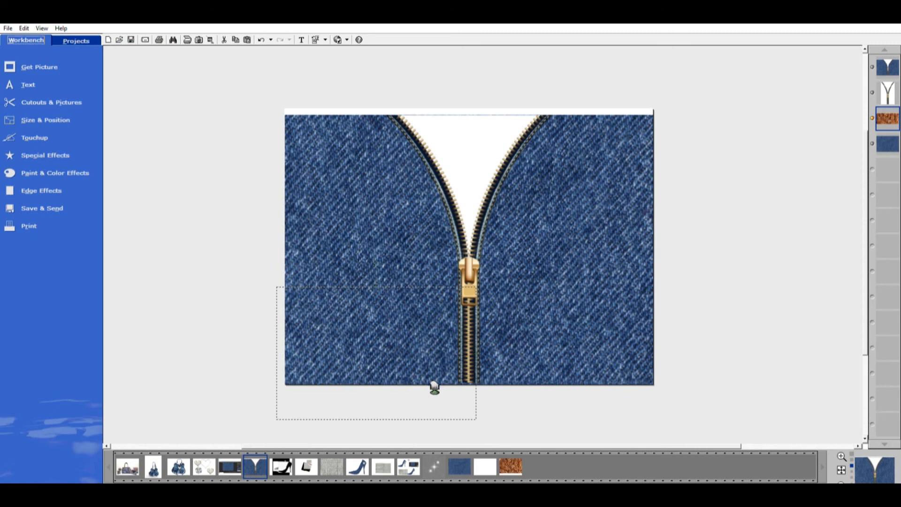
{"action": "left_click_drag", "start_coordinate": [432, 382], "coordinate": [539, 220]}
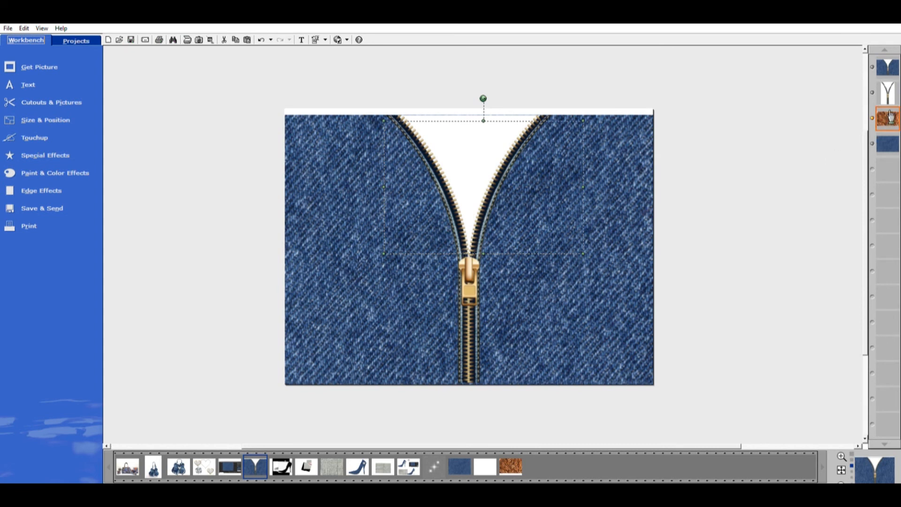
{"action": "left_click_drag", "start_coordinate": [888, 118], "coordinate": [887, 66]}
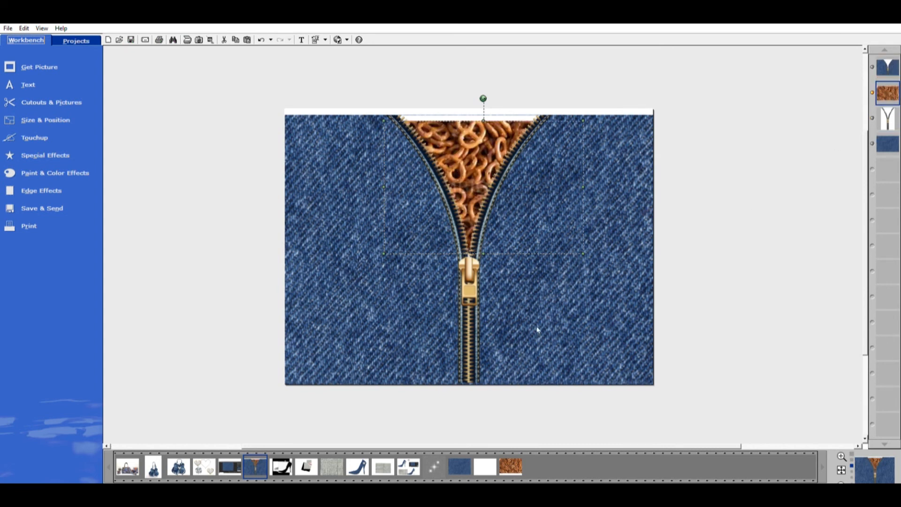
Step: Adjust the pretzel picture's position behind the zipper so it covers the opening up to the denim's upper edge
{"action": "mouse_move", "coordinate": [498, 172]}
{"action": "left_mouse_down"}
{"action": "mouse_move", "coordinate": [488, 155]}
{"action": "mouse_move", "coordinate": [483, 171]}
{"action": "mouse_move", "coordinate": [491, 161]}
{"action": "mouse_move", "coordinate": [495, 168]}
{"action": "left_mouse_up"}
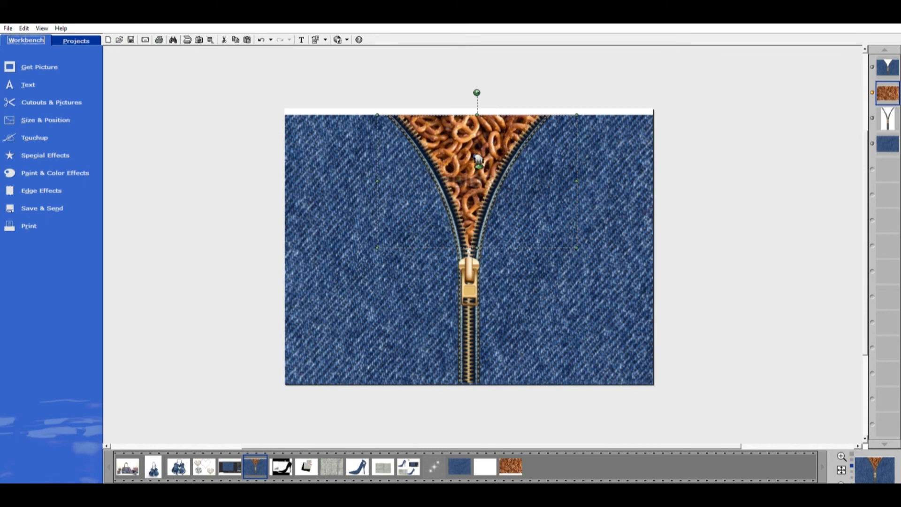
{"action": "left_click_drag", "start_coordinate": [477, 162], "coordinate": [472, 257]}
{"action": "left_click_drag", "start_coordinate": [473, 225], "coordinate": [475, 134]}
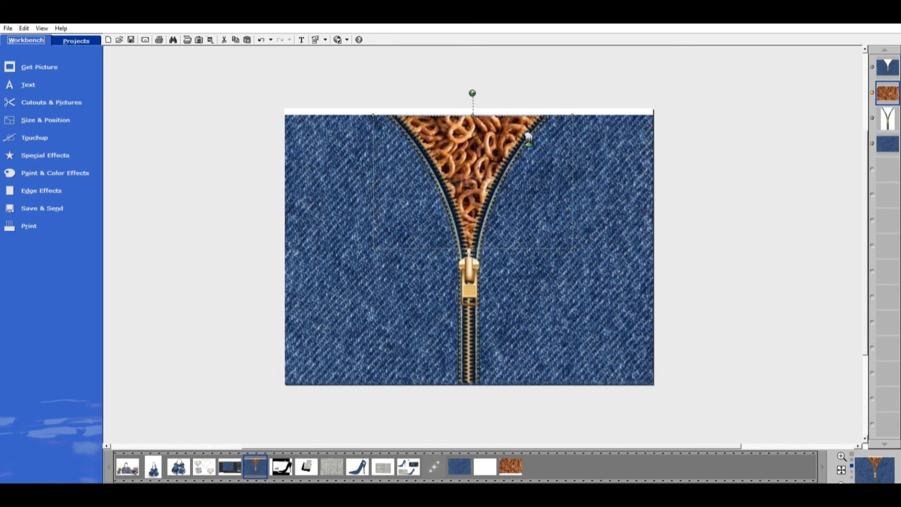
{"action": "left_click", "coordinate": [709, 225]}
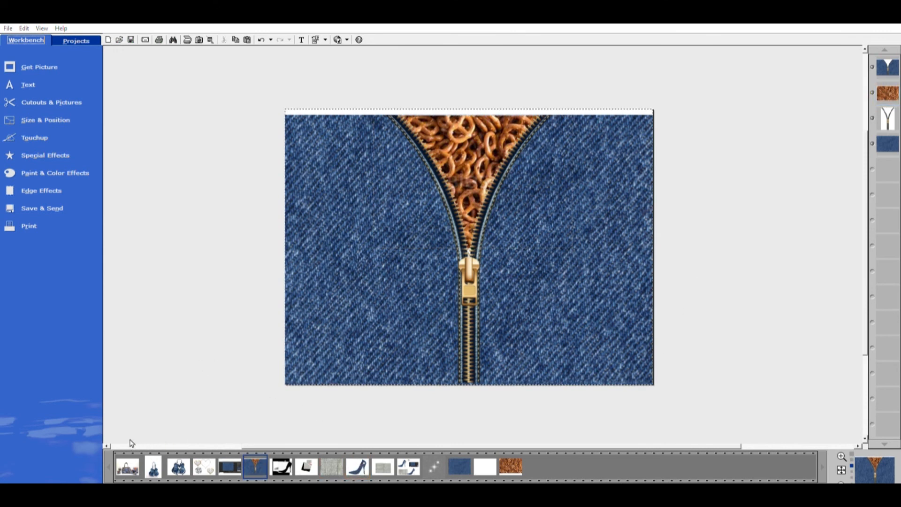
Step: Switch to the denim high-heel shoe canvas and add a white square shape
{"action": "left_click", "coordinate": [642, 297]}
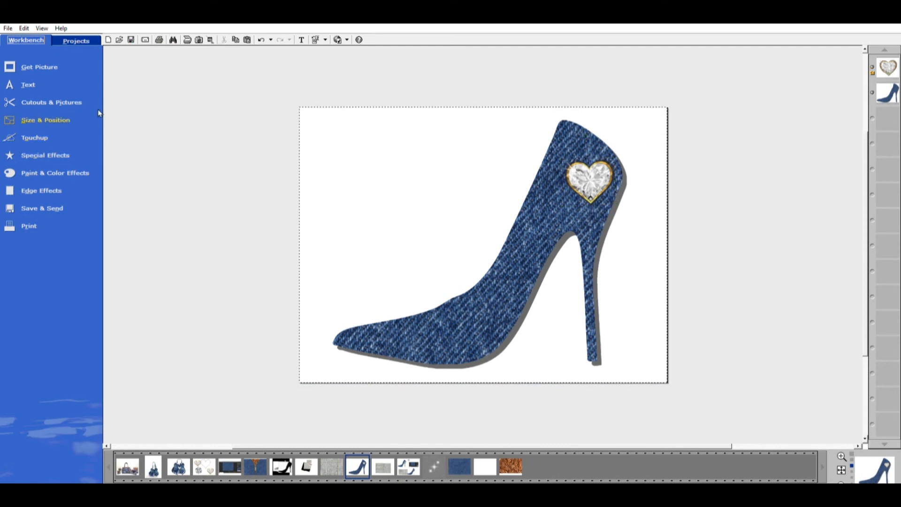
{"action": "left_click", "coordinate": [63, 94]}
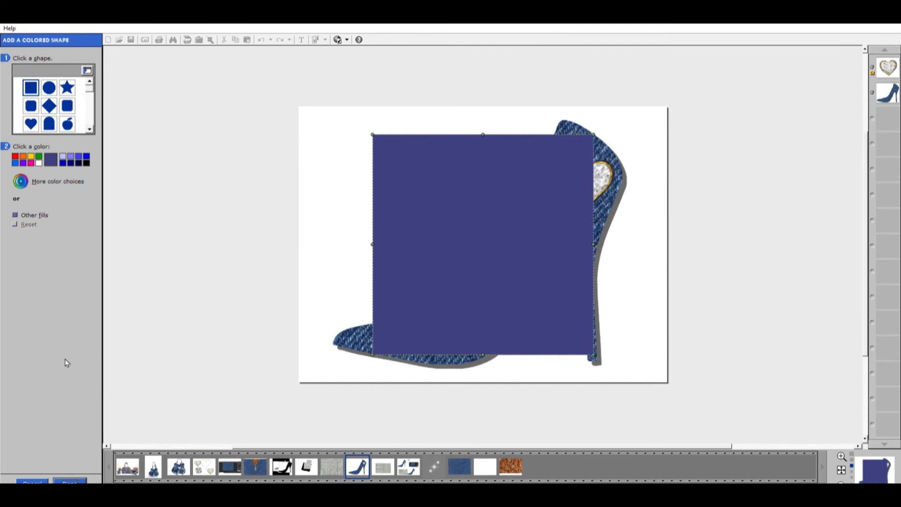
{"action": "left_click", "coordinate": [39, 162]}
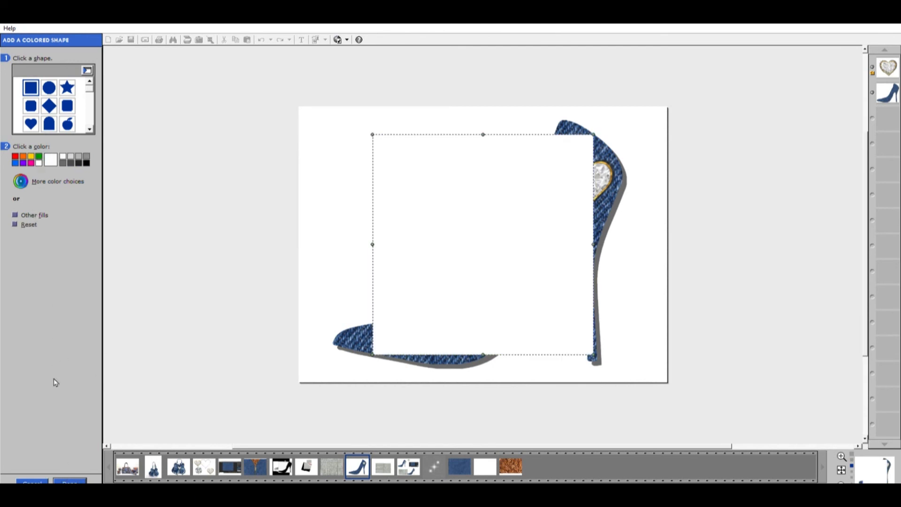
{"action": "left_click", "coordinate": [76, 477]}
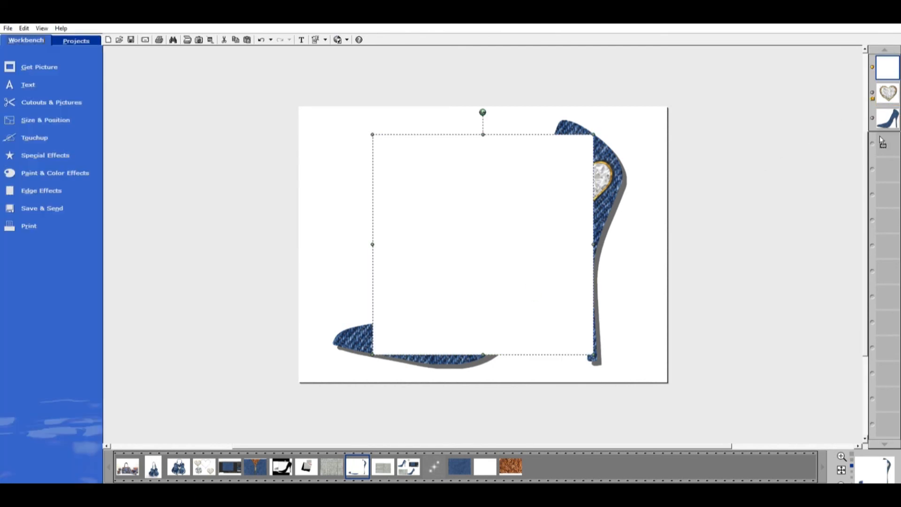
Step: Send the white square behind the shoe, sized to cover the canvas, and group all objects together
{"action": "left_click_drag", "start_coordinate": [882, 143], "coordinate": [881, 145]}
{"action": "left_click_drag", "start_coordinate": [499, 212], "coordinate": [425, 187]}
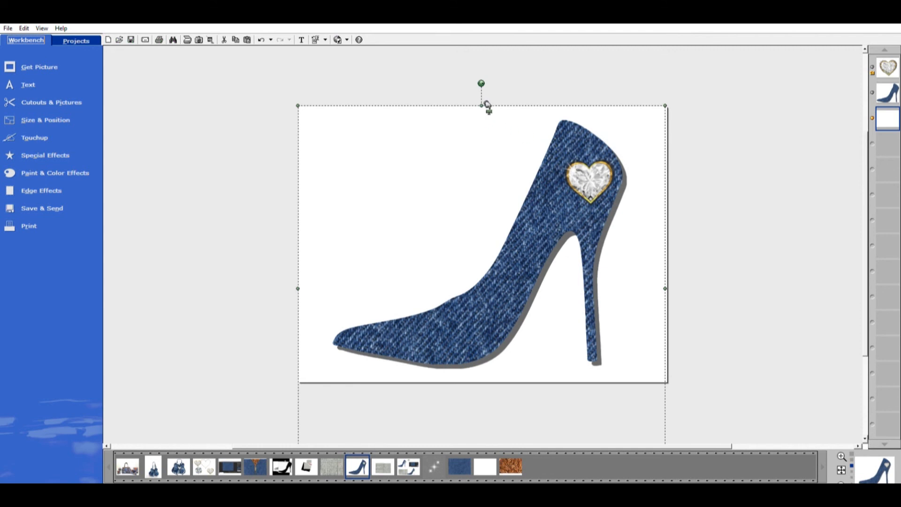
{"action": "key", "text": "ctrl+a"}
{"action": "key", "text": "ctrl+g"}
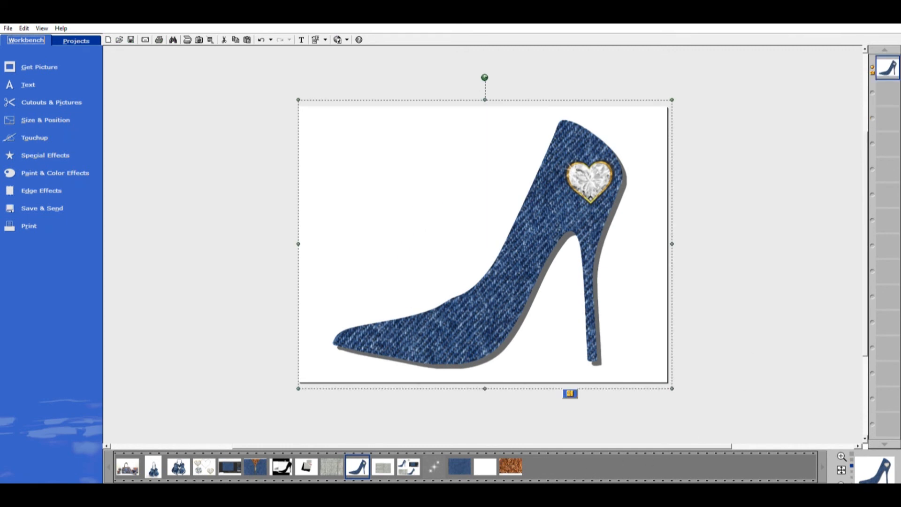
{"action": "left_click", "coordinate": [186, 304]}
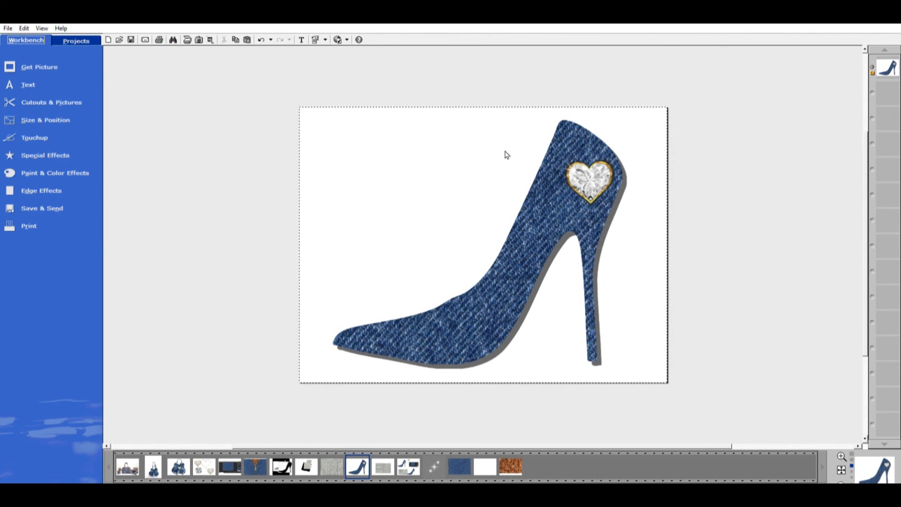
{"action": "left_click", "coordinate": [58, 94]}
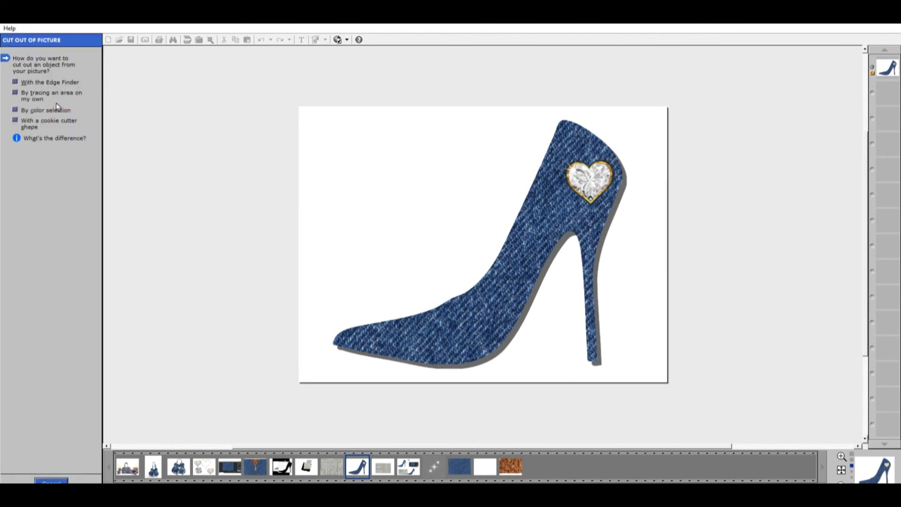
{"action": "left_click", "coordinate": [21, 109]}
{"action": "left_click", "coordinate": [409, 179]}
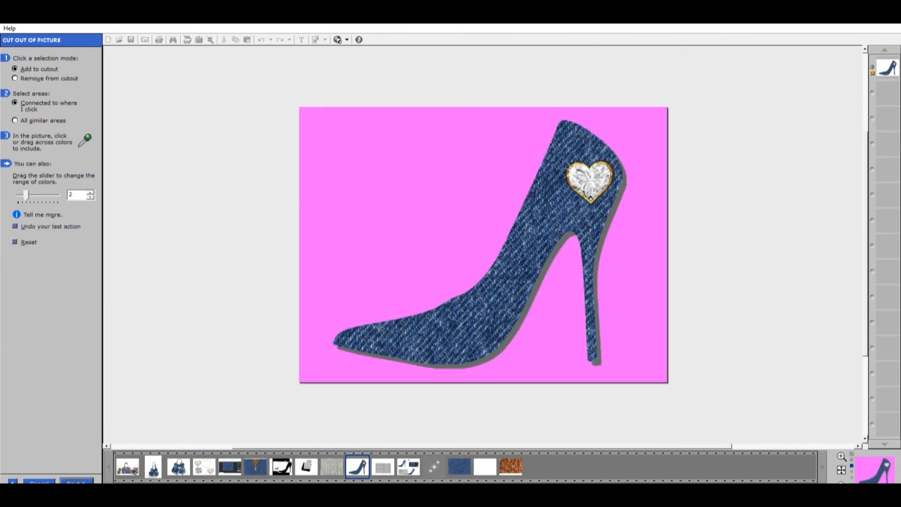
{"action": "left_click", "coordinate": [81, 478]}
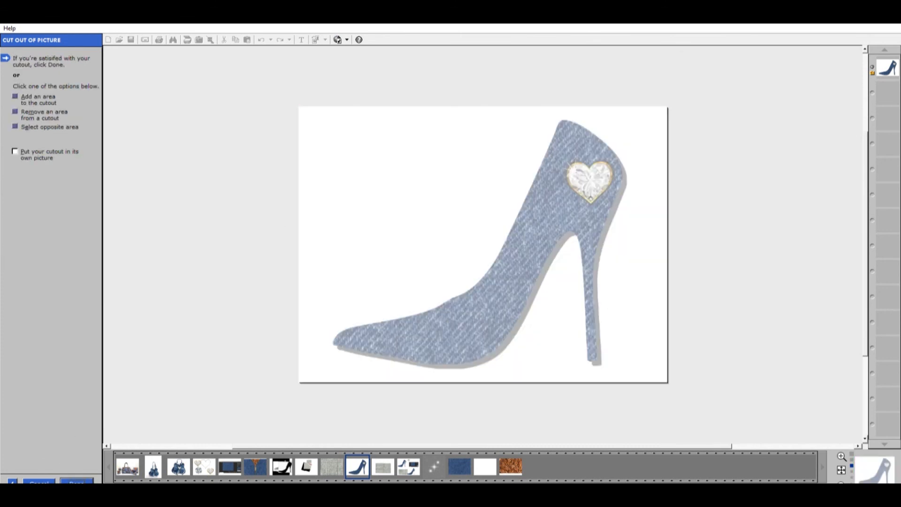
{"action": "left_click", "coordinate": [18, 123]}
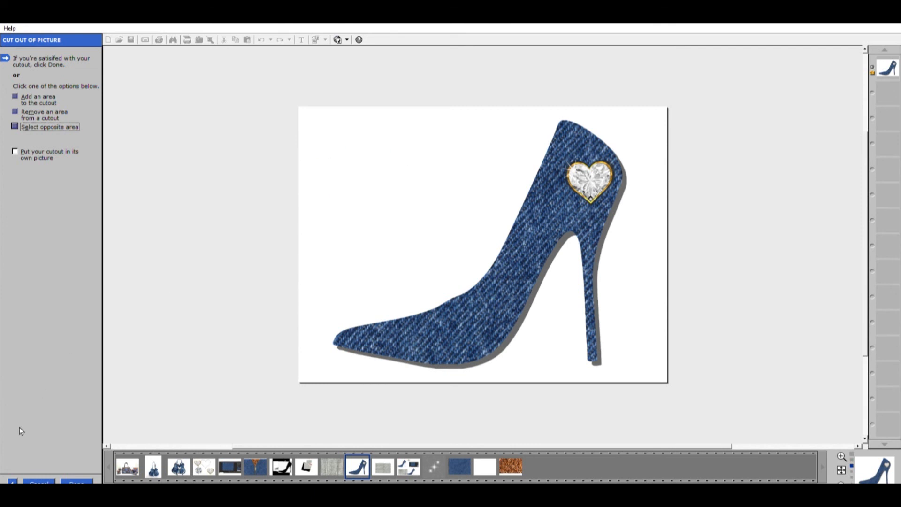
{"action": "left_click", "coordinate": [14, 480]}
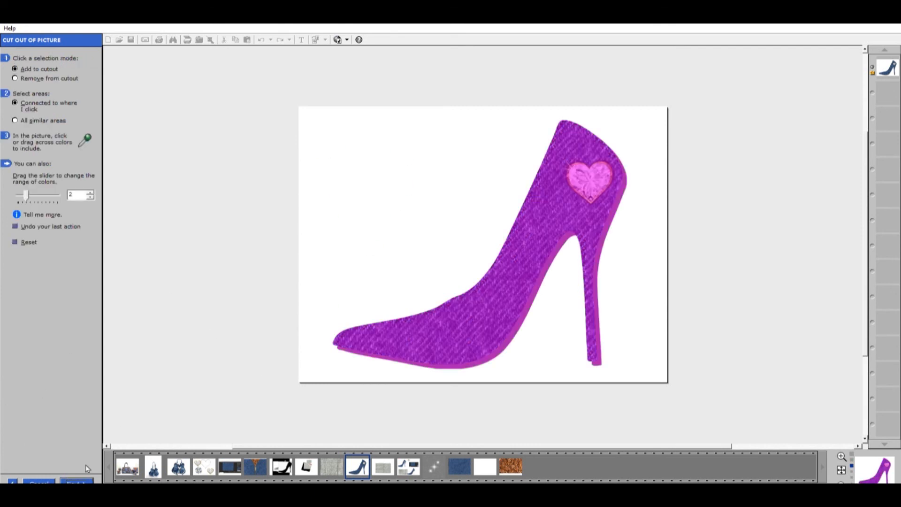
{"action": "left_click", "coordinate": [14, 480]}
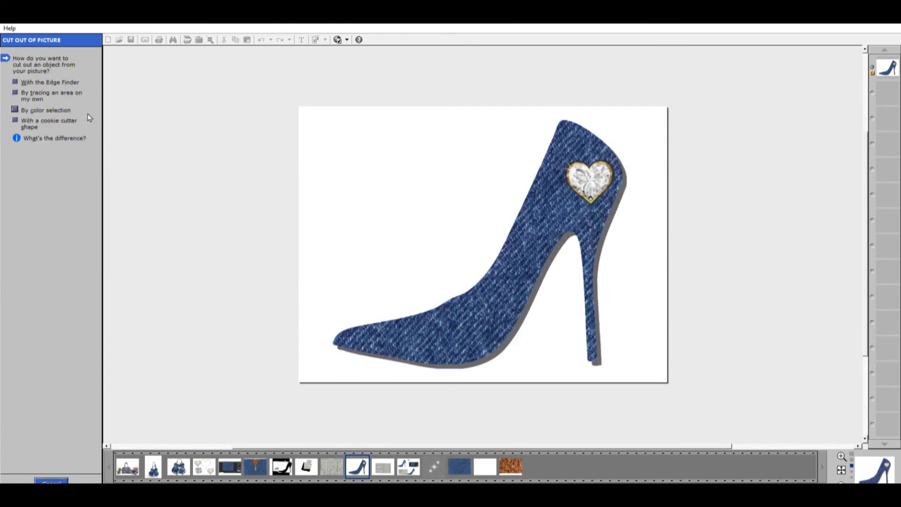
Step: Cut the denim shoe out by color selection, picking the connected white background and inverting the selection to the opposite area
{"action": "left_click", "coordinate": [20, 108]}
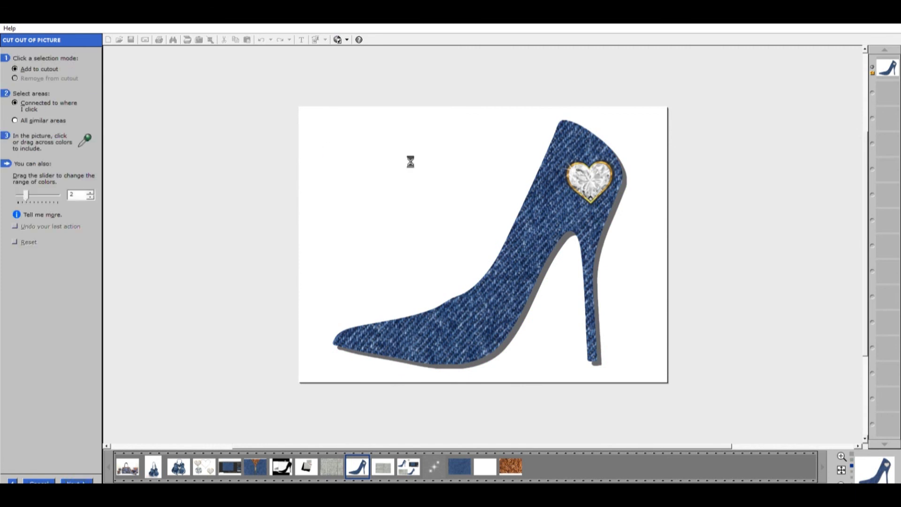
{"action": "left_click", "coordinate": [406, 174]}
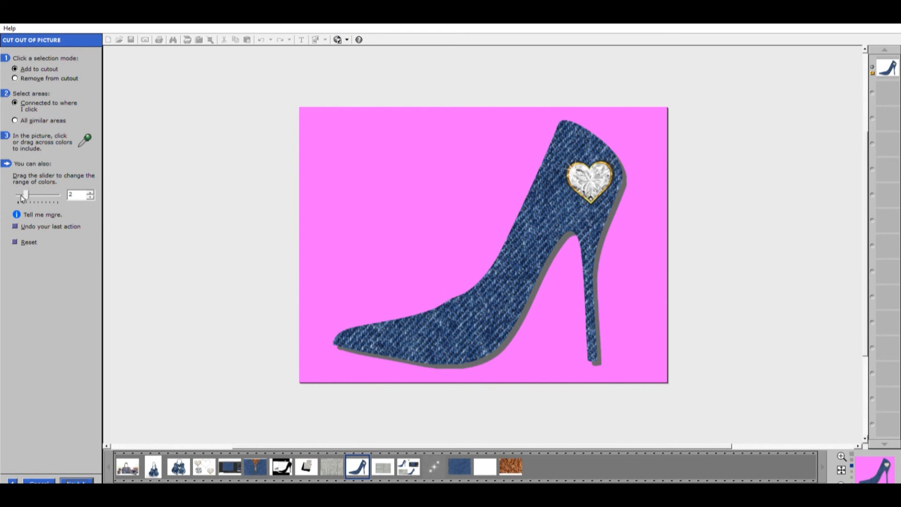
{"action": "left_click", "coordinate": [87, 482]}
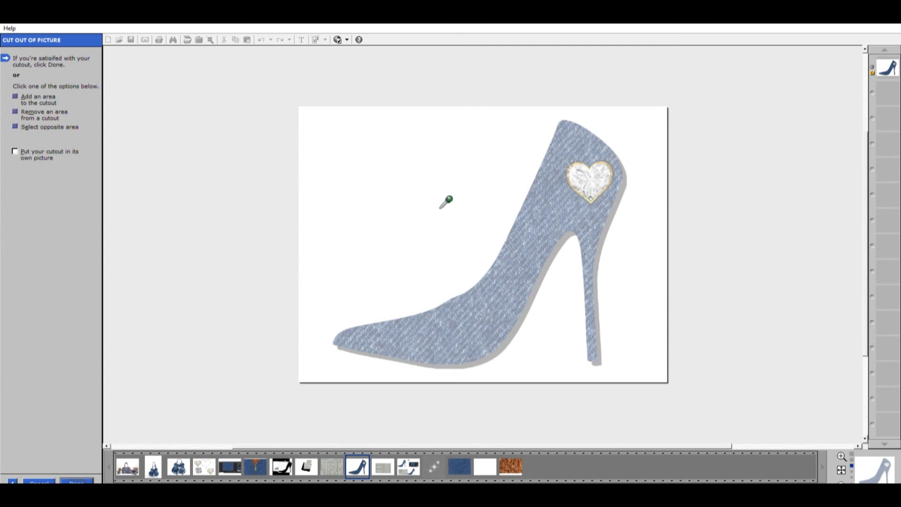
{"action": "left_click", "coordinate": [19, 122]}
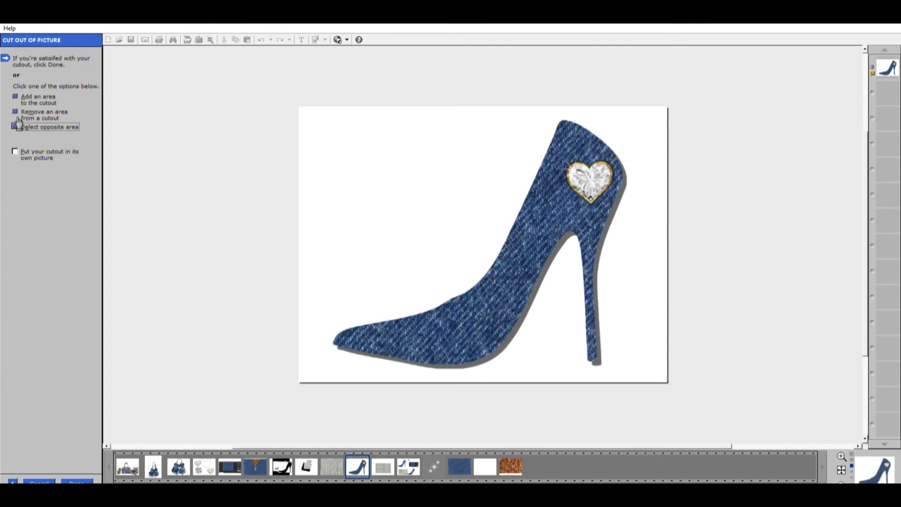
{"action": "left_click", "coordinate": [83, 477]}
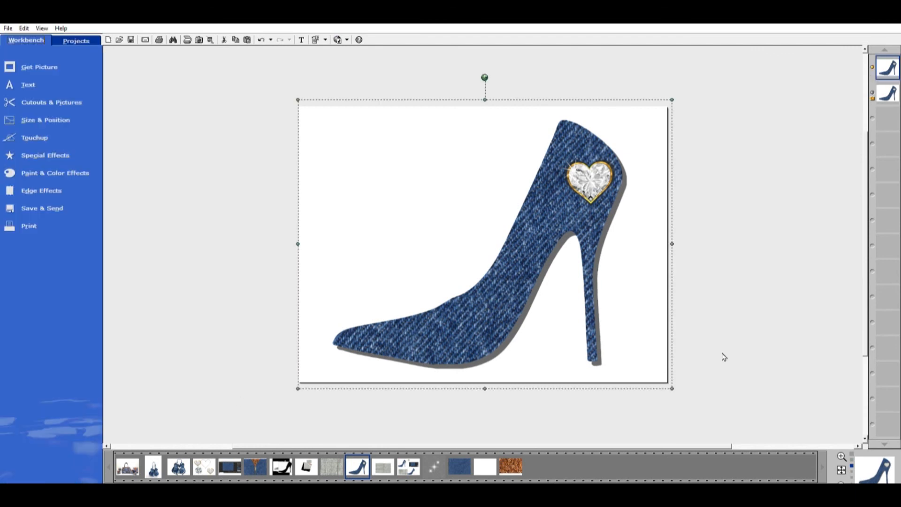
Step: Switch the selection to the original picture beneath the cutout and back to the shoe cutout on top
{"action": "left_click", "coordinate": [893, 93]}
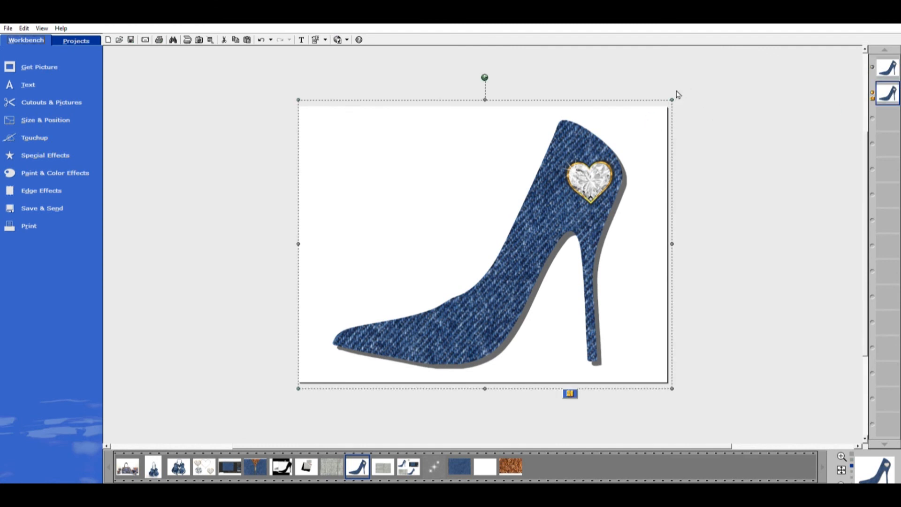
{"action": "left_click_drag", "start_coordinate": [682, 96], "coordinate": [469, 325]}
{"action": "left_click", "coordinate": [469, 325]}
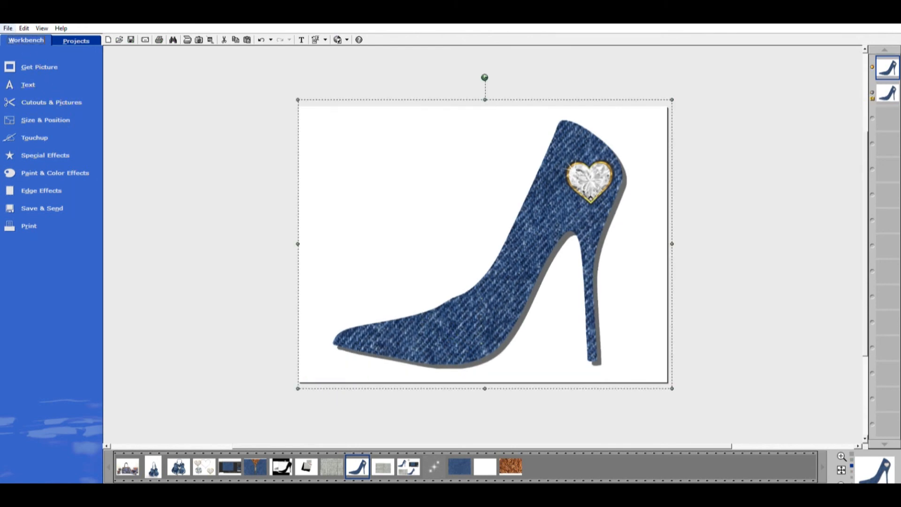
Step: Choose the Portable Network Graphics format for saving the shoe picture, and leave the save without completing it
{"action": "left_click", "coordinate": [46, 89]}
{"action": "key", "text": "ctrl+s"}
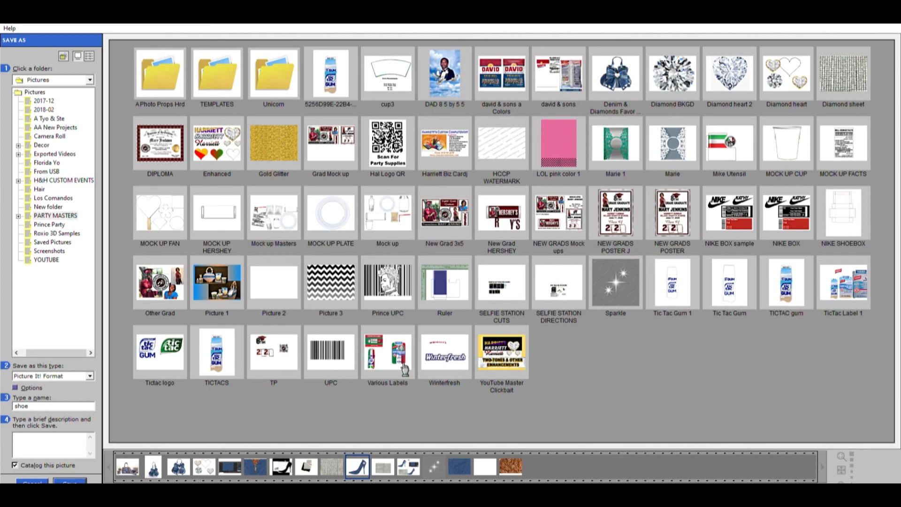
{"action": "left_click", "coordinate": [51, 390]}
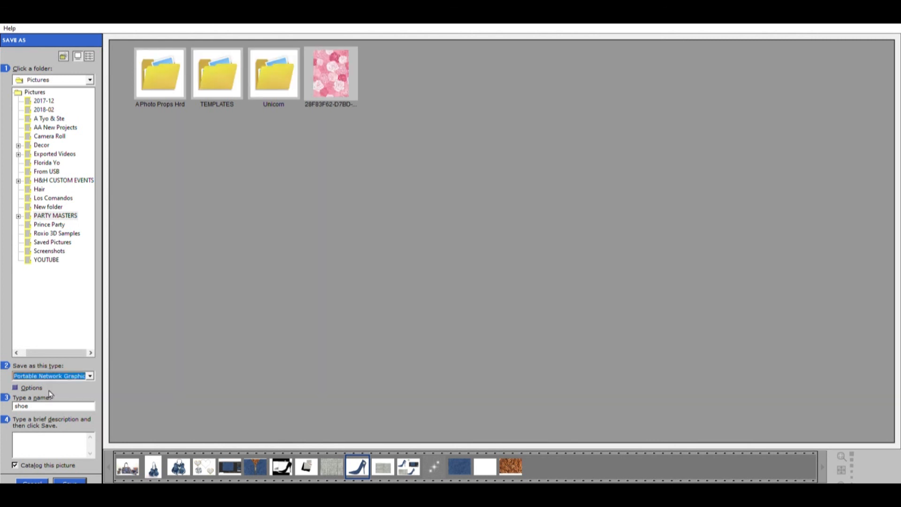
{"action": "left_click", "coordinate": [39, 478]}
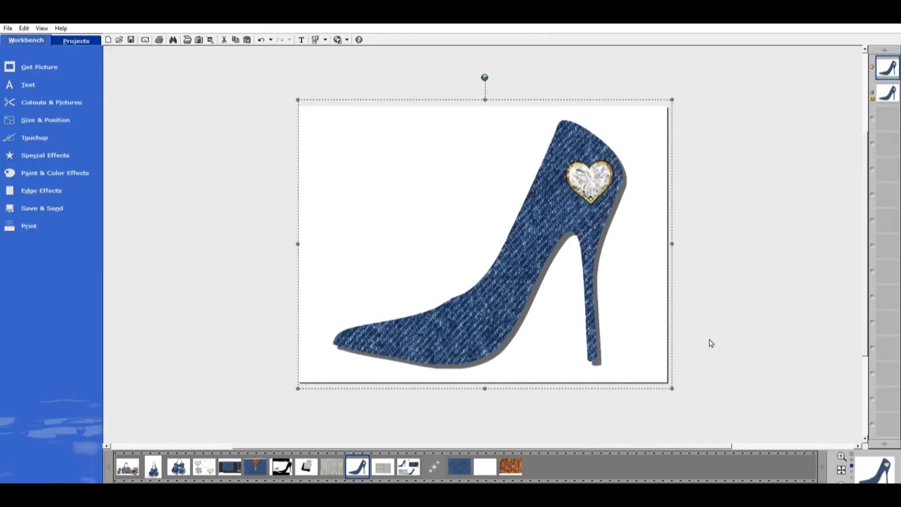